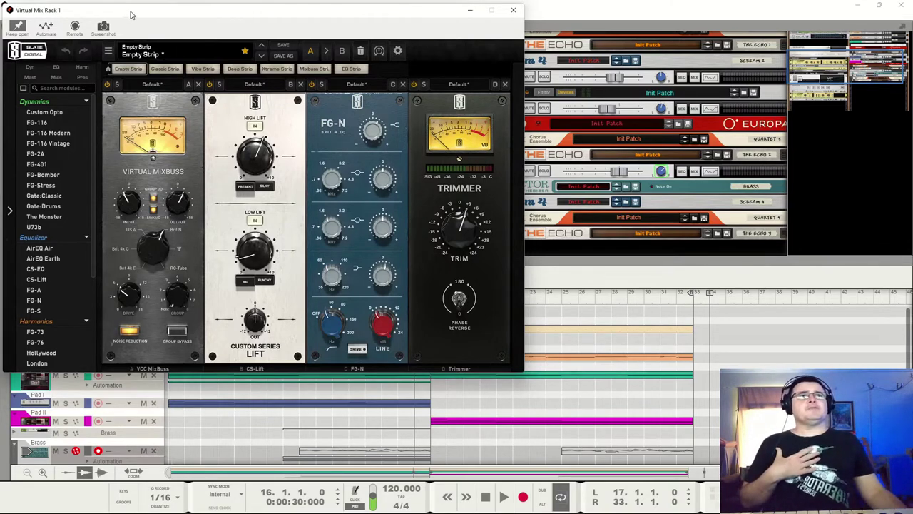
- Start playback and bypass all four modules in the Virtual Mix Rack to hear the mix unprocessed
drag(132, 15, 136, 16)
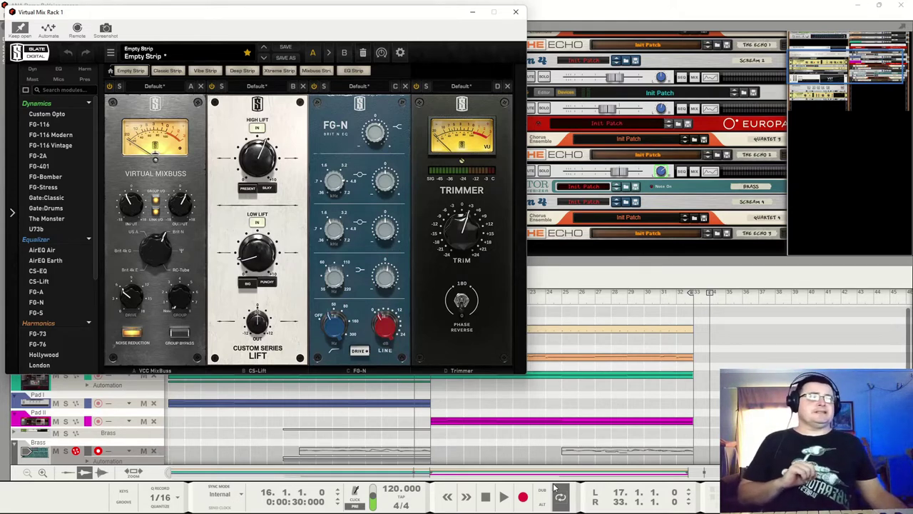
click(503, 497)
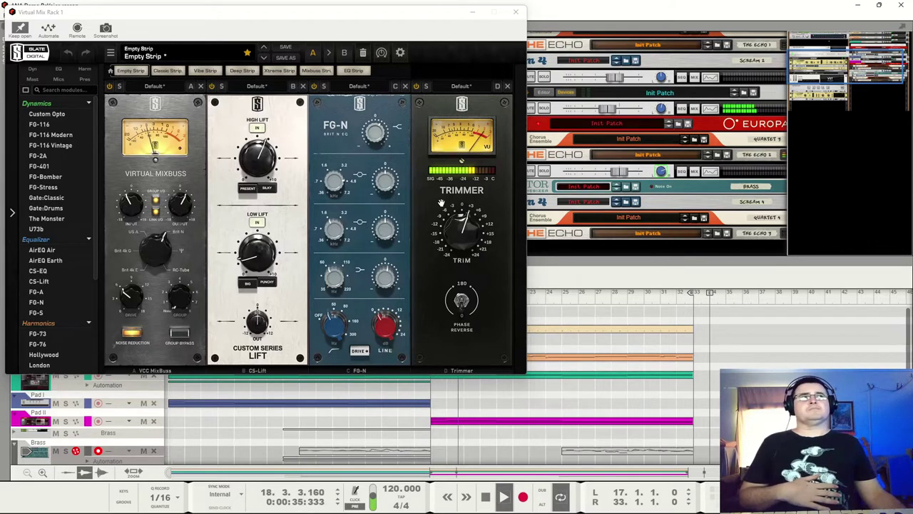
mouse_move(449, 221)
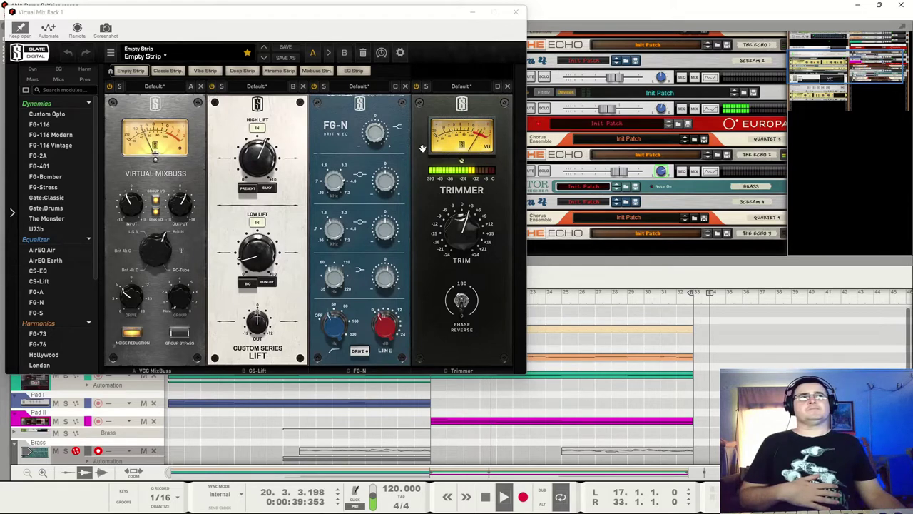
click(416, 86)
click(417, 86)
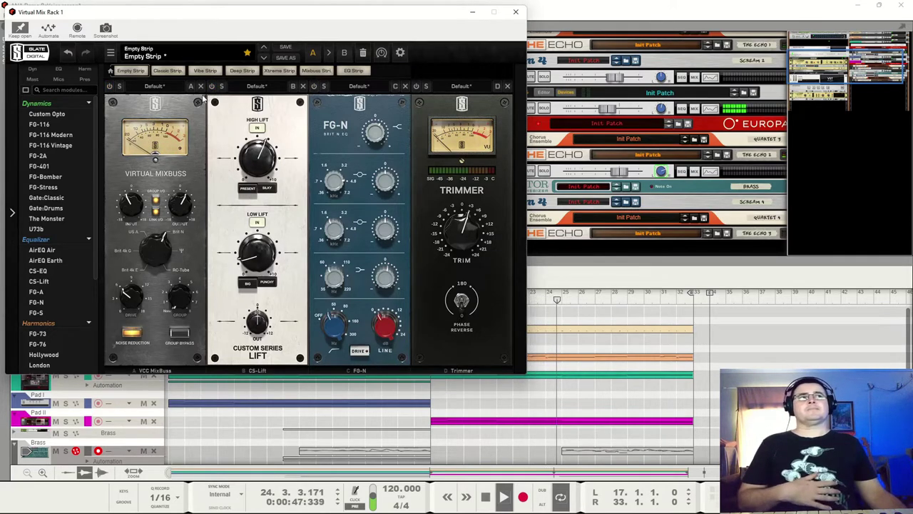
- Re-enable the Trimmer, FG-N, CS-Lift and Virtual Mixbuss modules one after another while the loop plays
click(416, 86)
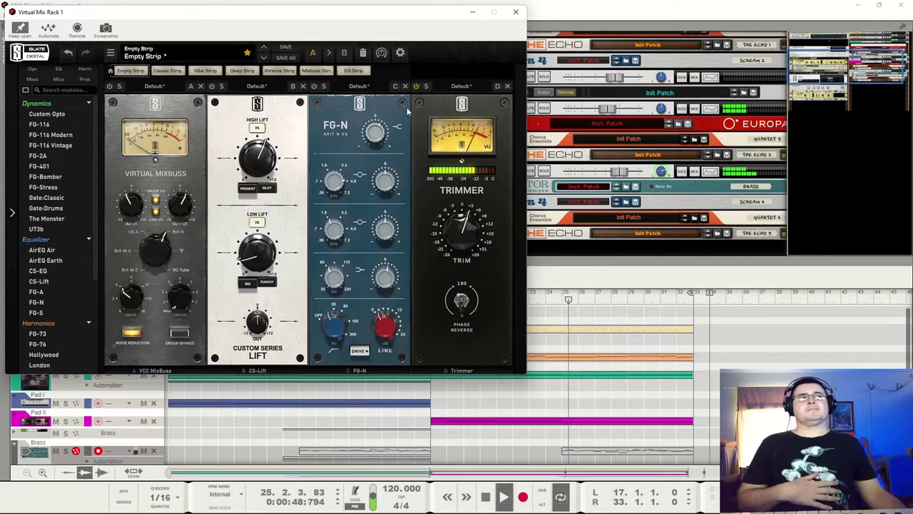
click(314, 85)
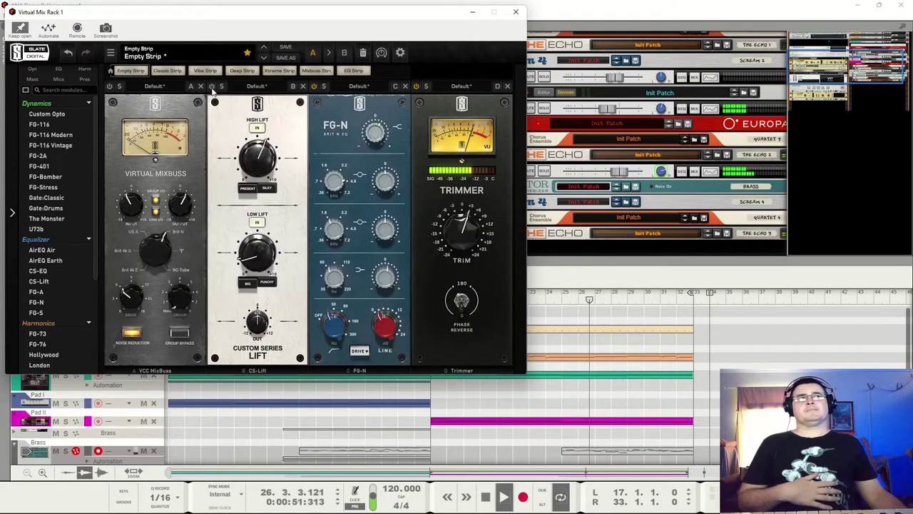
click(109, 86)
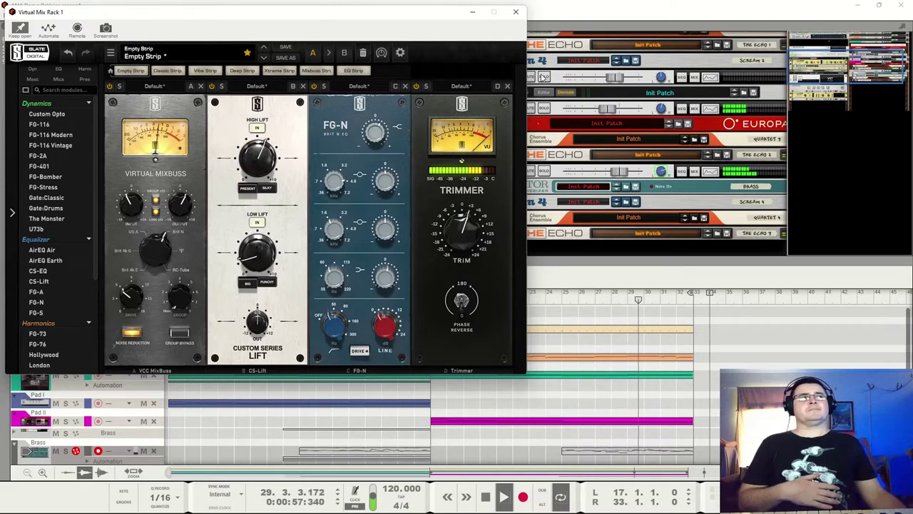
- Close the Virtual Mix Rack window, compare the mix with the plugin switched off and on twice, leaving it on, and stop playback
click(516, 13)
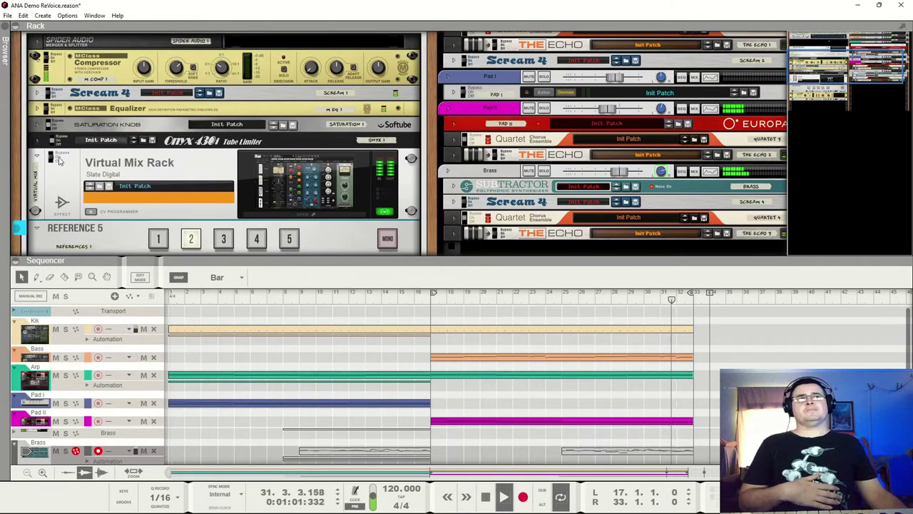
click(384, 212)
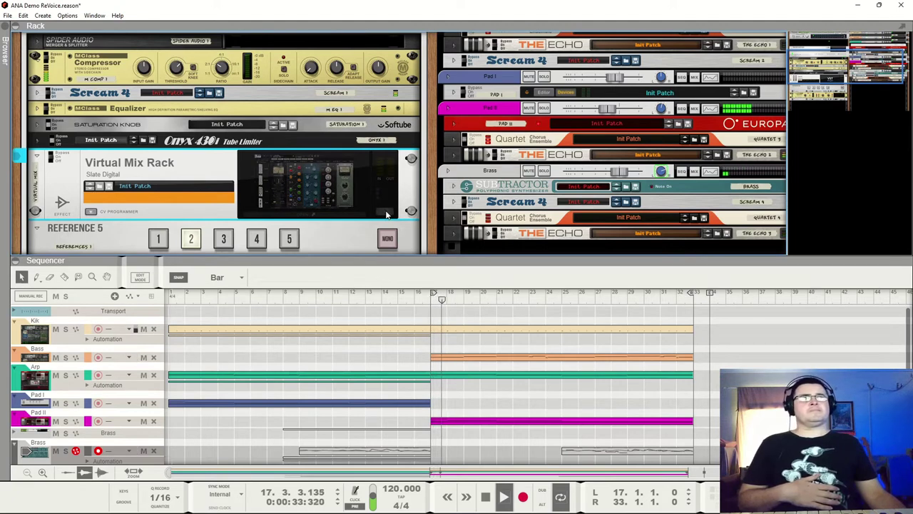
click(384, 213)
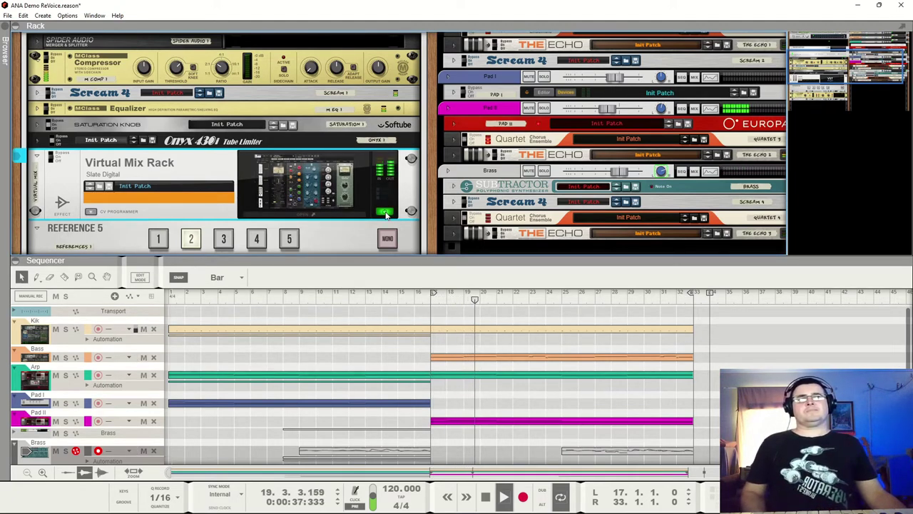
click(385, 213)
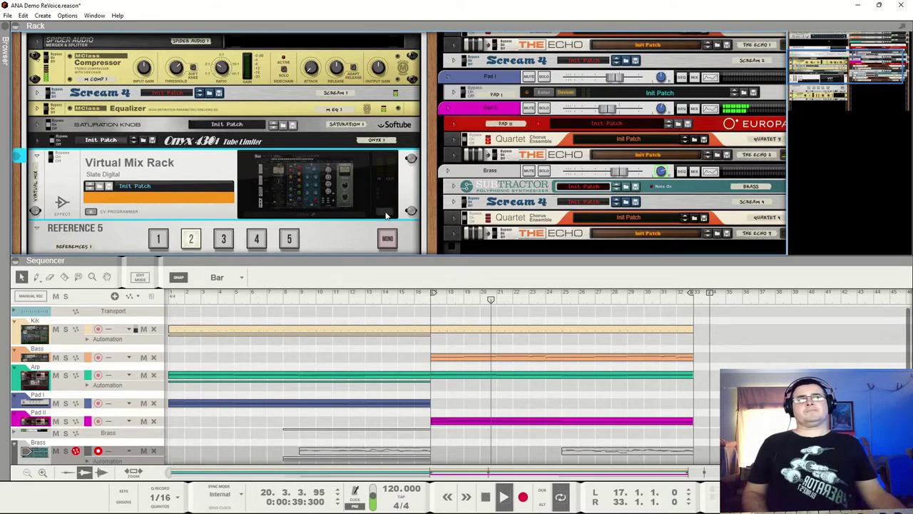
click(384, 213)
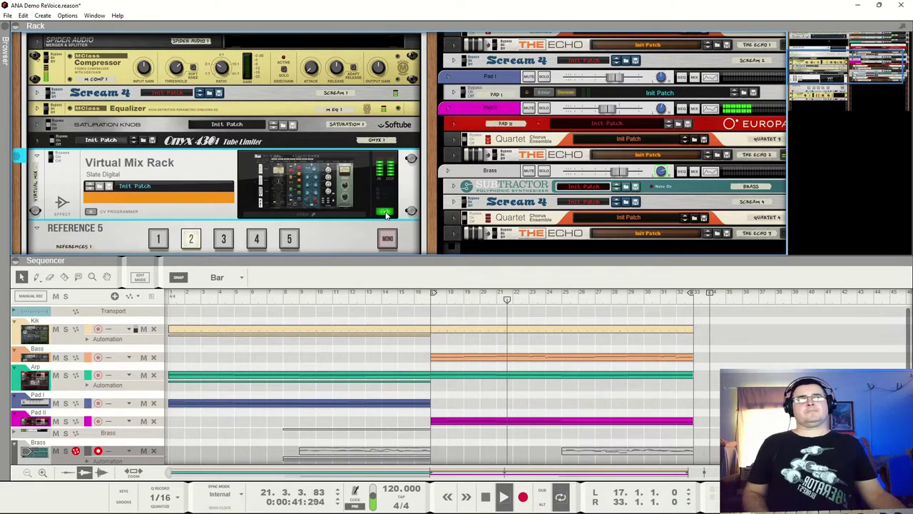
key(space)
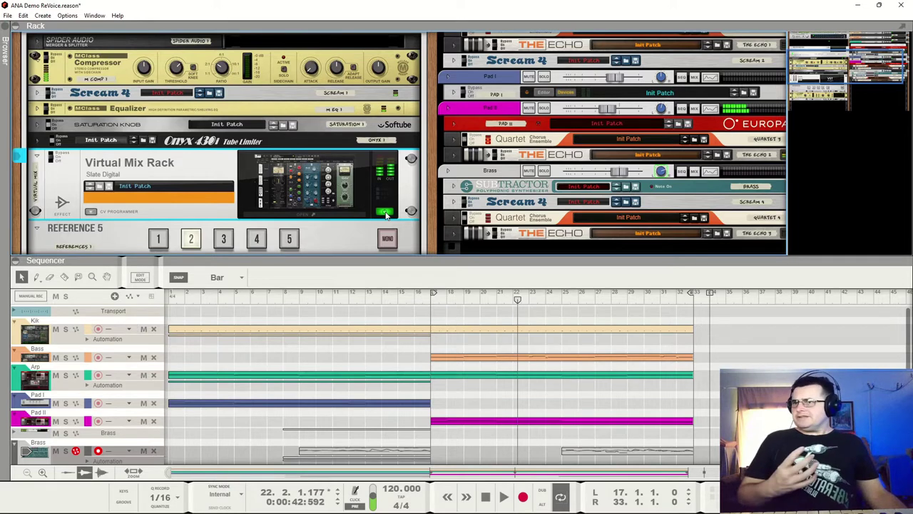
- Play the song from bar 16 and compare inputs 1 and 2 on the Reference 5 device, ending on input 2
click(432, 299)
click(421, 309)
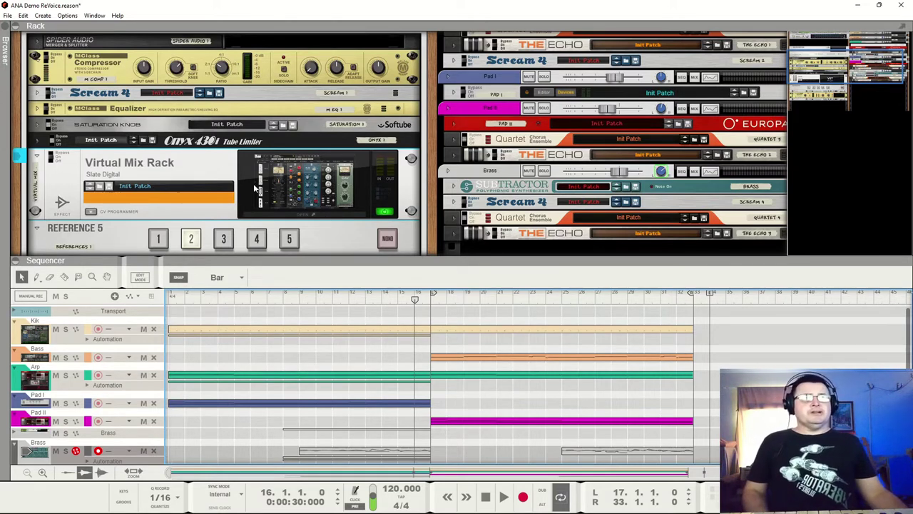
key(space)
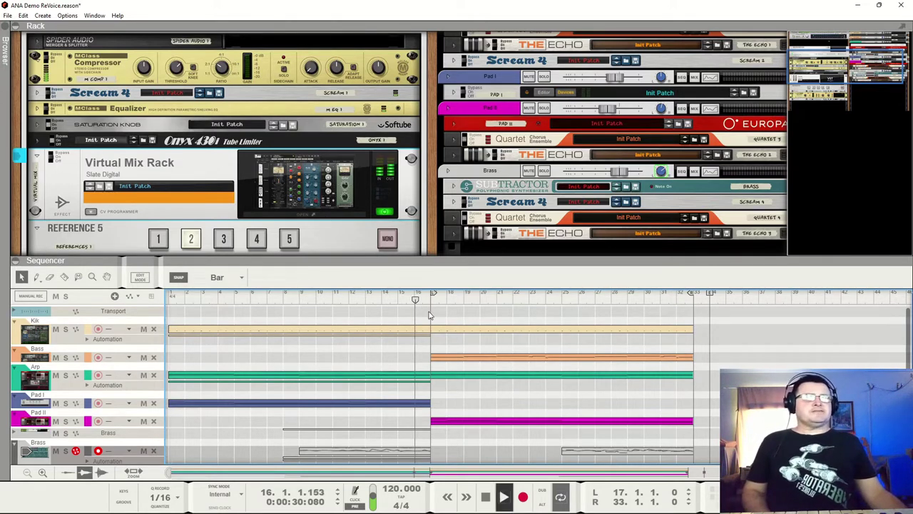
click(159, 245)
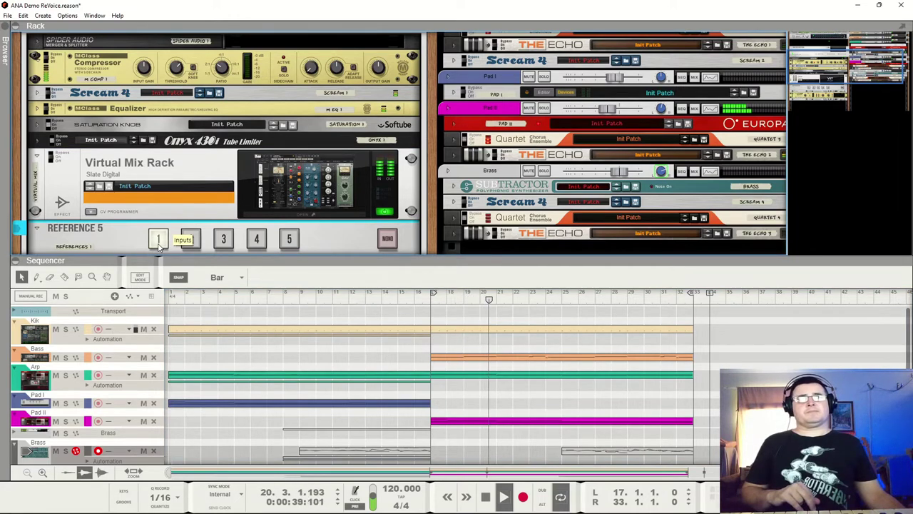
click(191, 241)
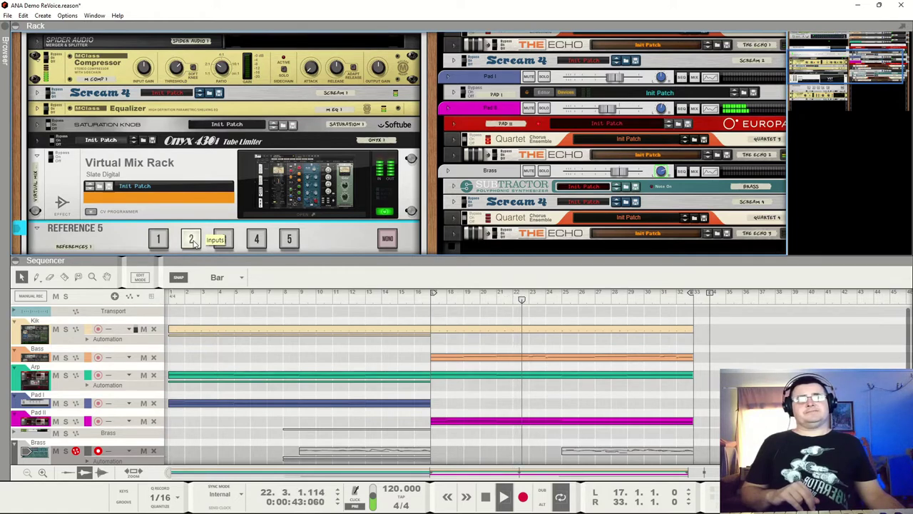
click(161, 241)
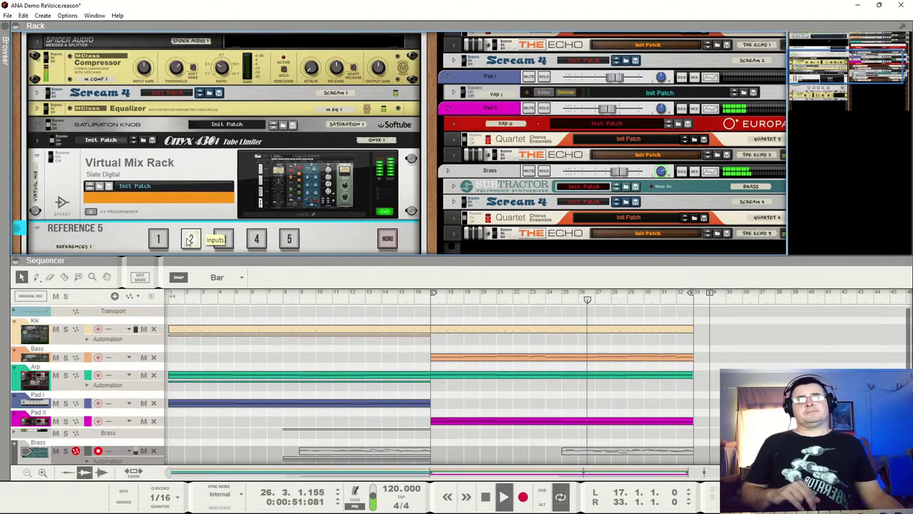
click(189, 240)
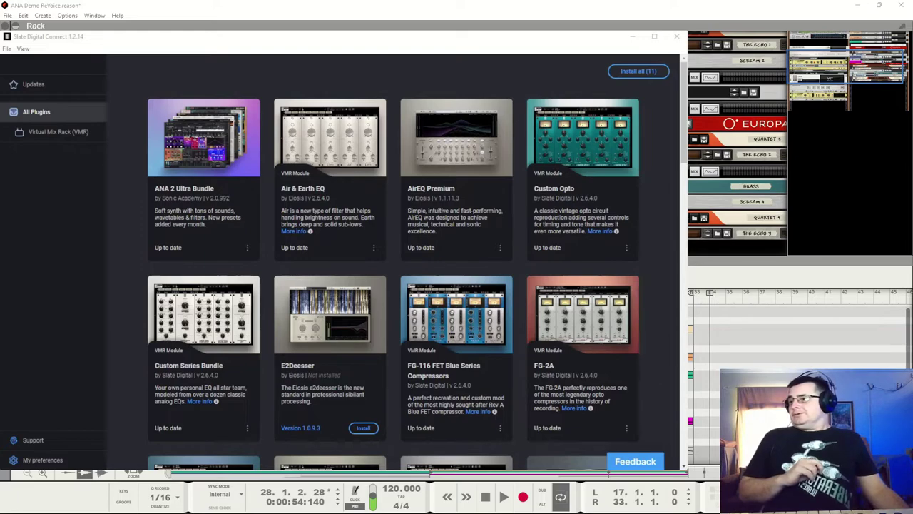
- Switch back to Reason and open the Virtual Mix Rack plugin window, setting it to stay open
key(alt+Tab)
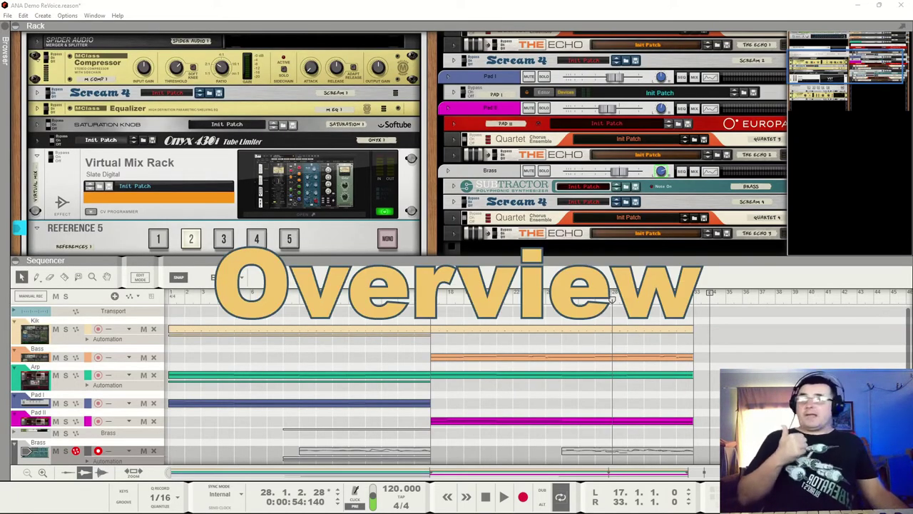
click(291, 207)
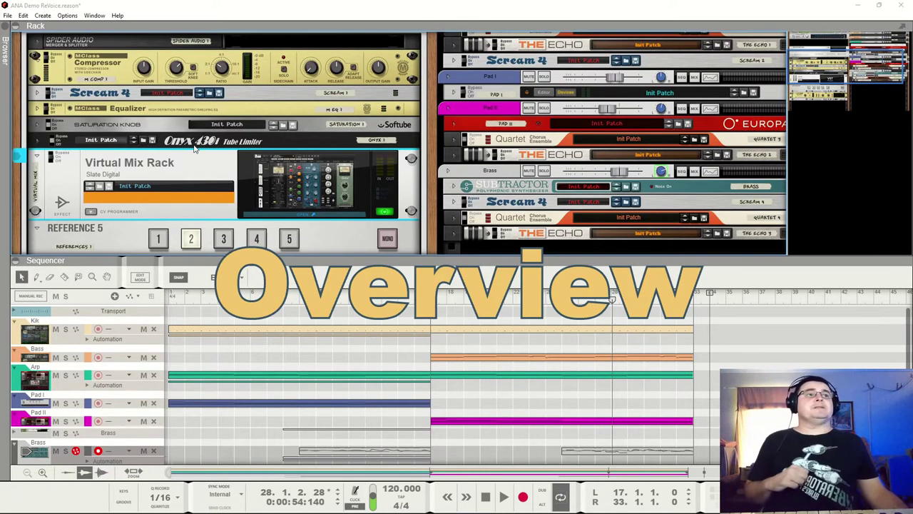
click(20, 31)
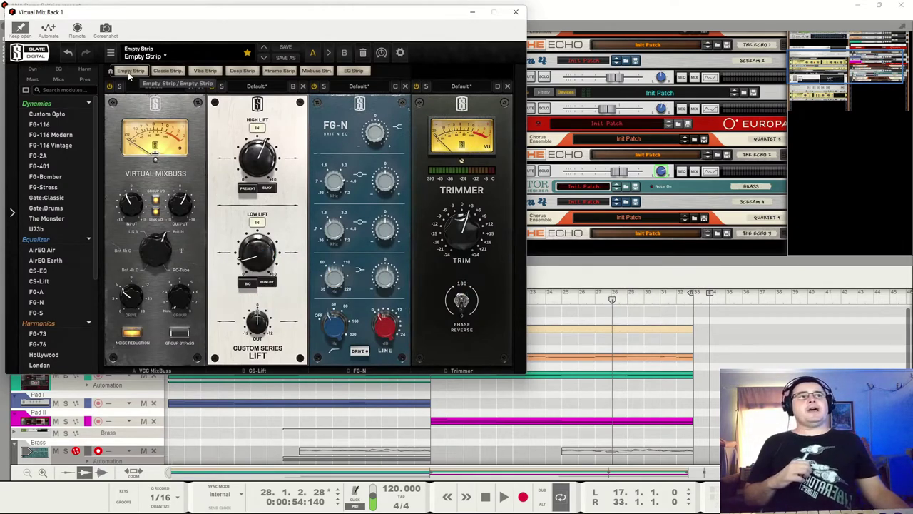
- Load the Classic Strip, Deep Strip and Xtreme Strip presets in turn, and return to Classic Strip
click(174, 71)
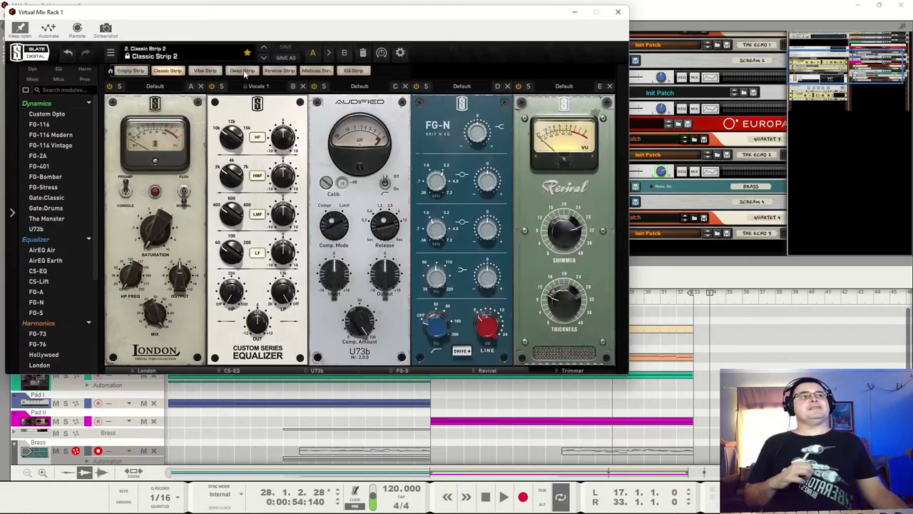
click(243, 71)
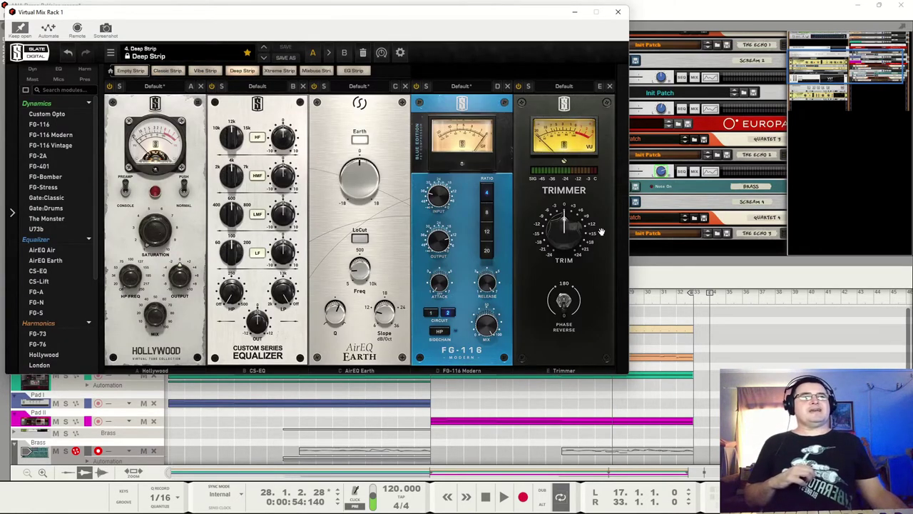
click(279, 71)
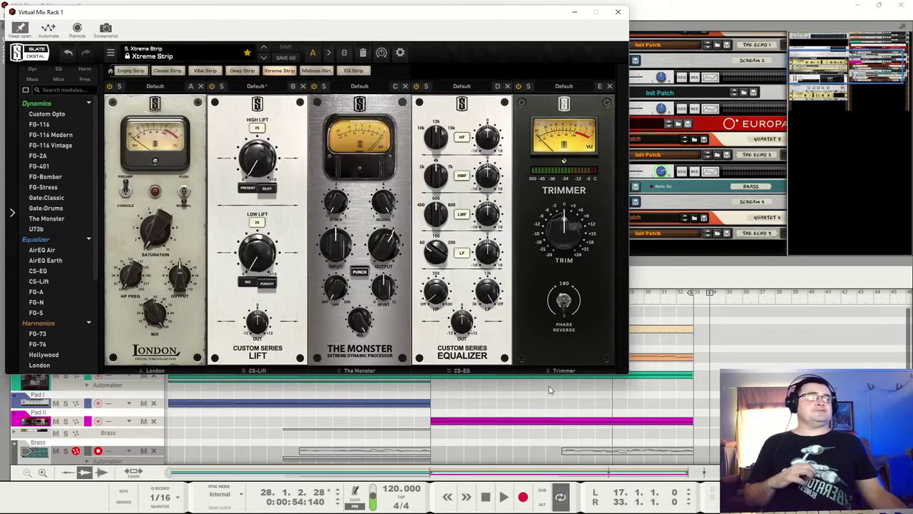
click(167, 71)
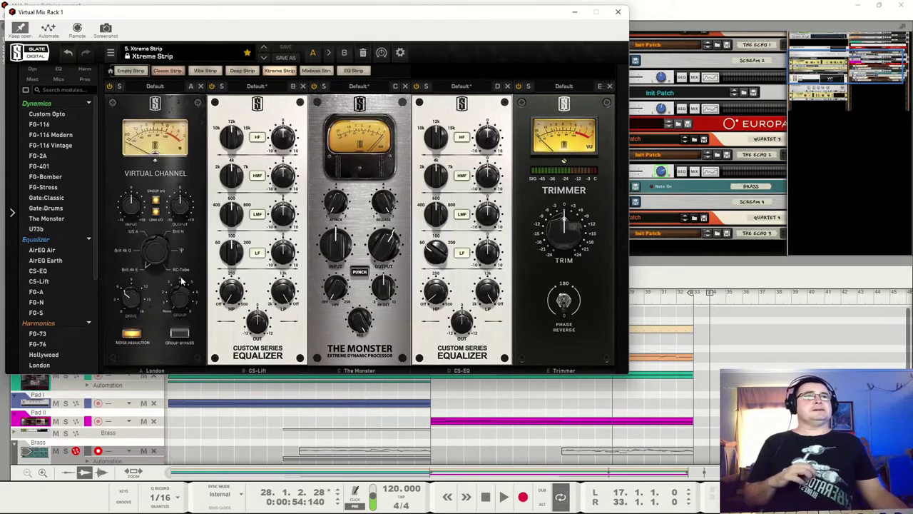
- Look through the six-module chain by jumping between the Trimmer at its end and the VCC Channel at its start
click(564, 371)
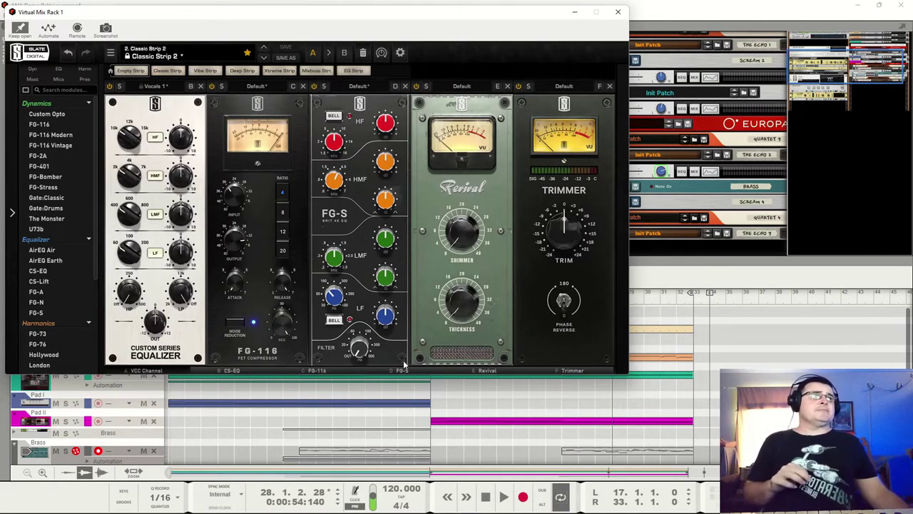
click(146, 371)
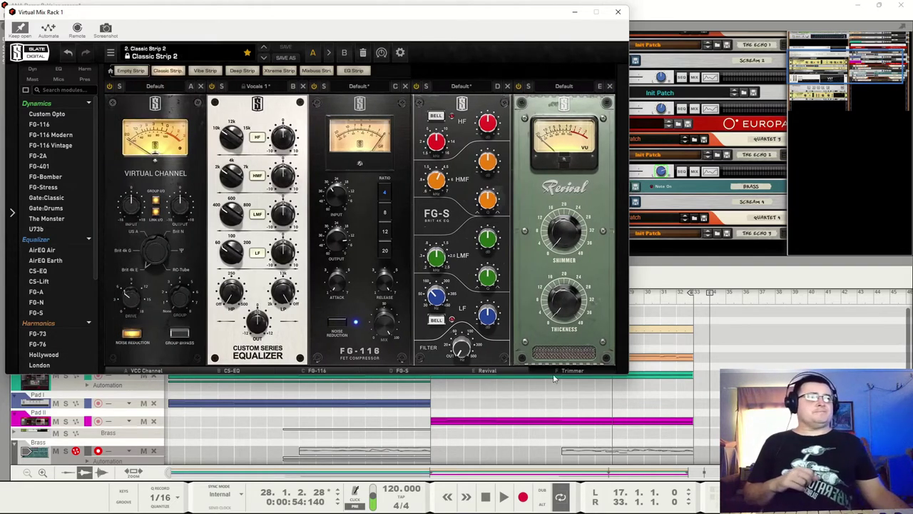
click(560, 371)
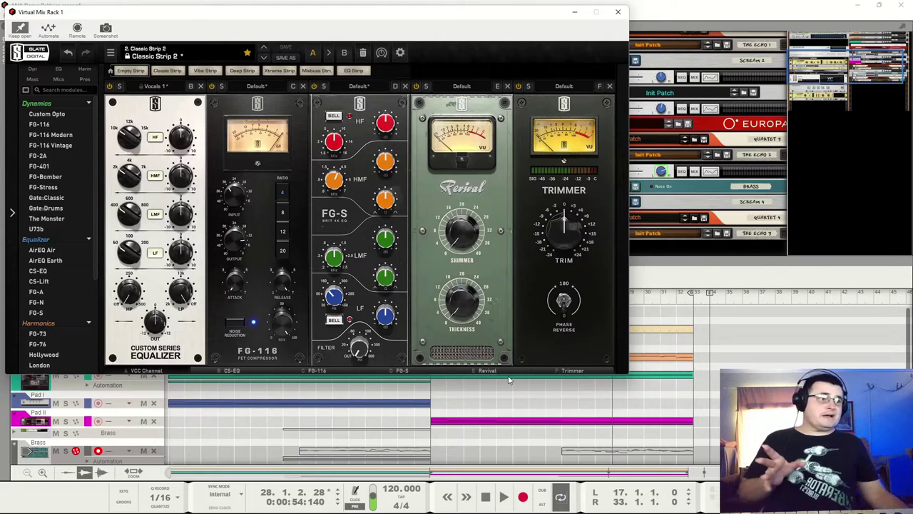
click(544, 372)
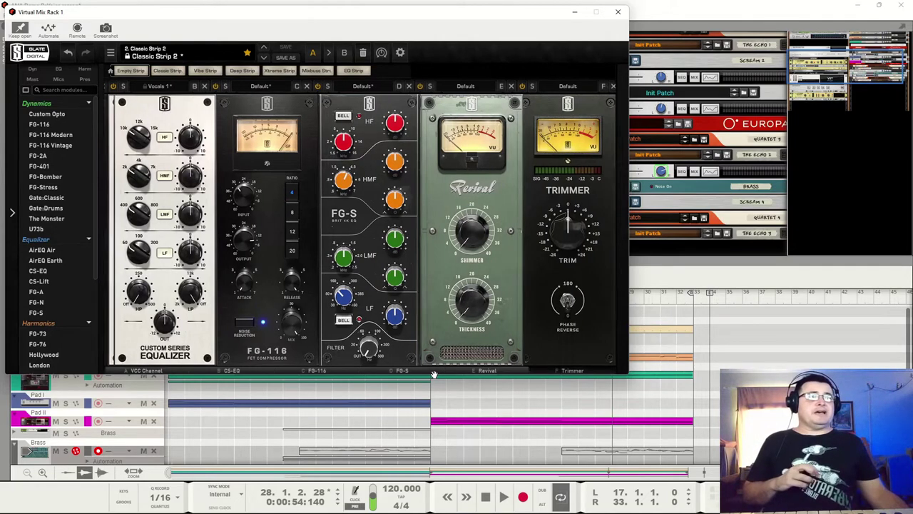
click(571, 370)
click(146, 370)
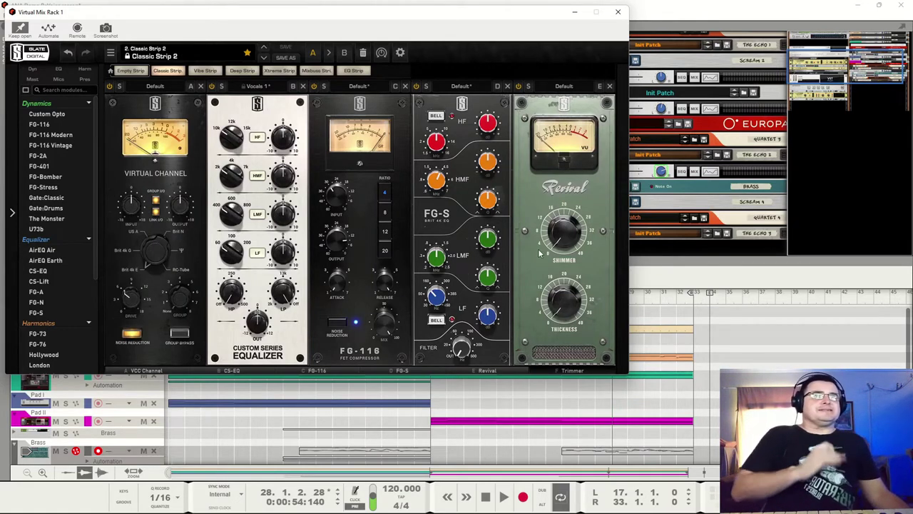
- Show the module browser with thumbnail images and browse down its list to the Revival, The Monster and Trimmer modules
click(26, 91)
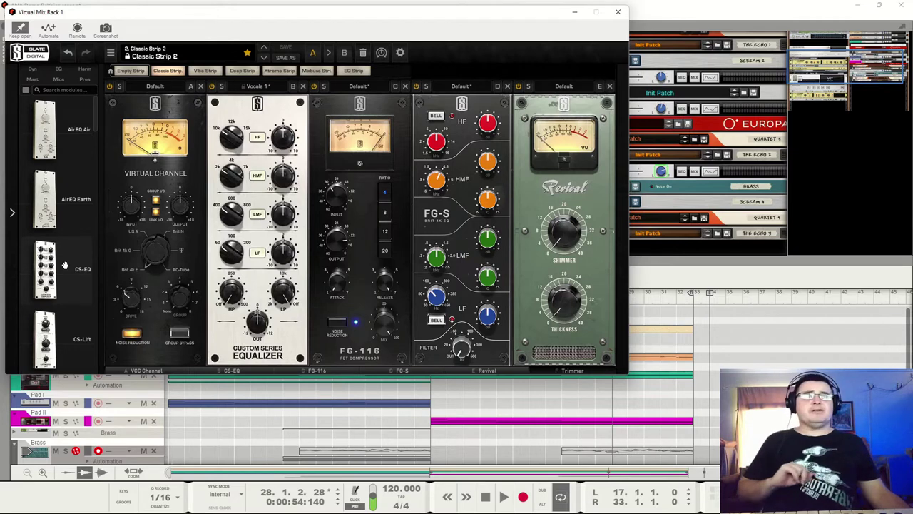
scroll(71, 228, down, 5)
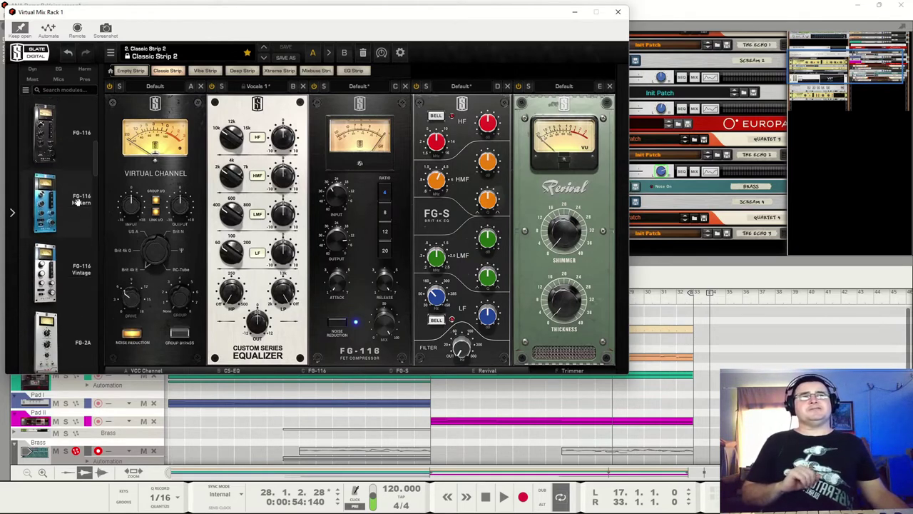
scroll(77, 202, down, 6)
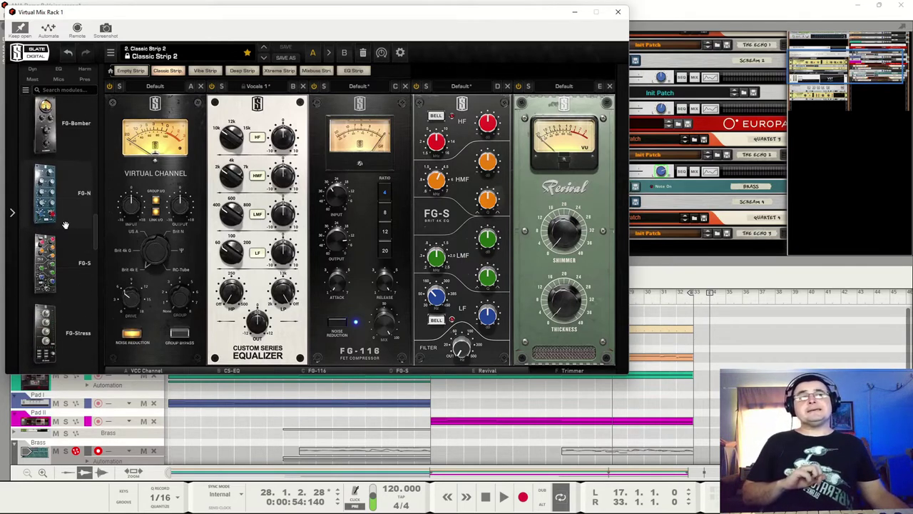
scroll(65, 225, down, 6)
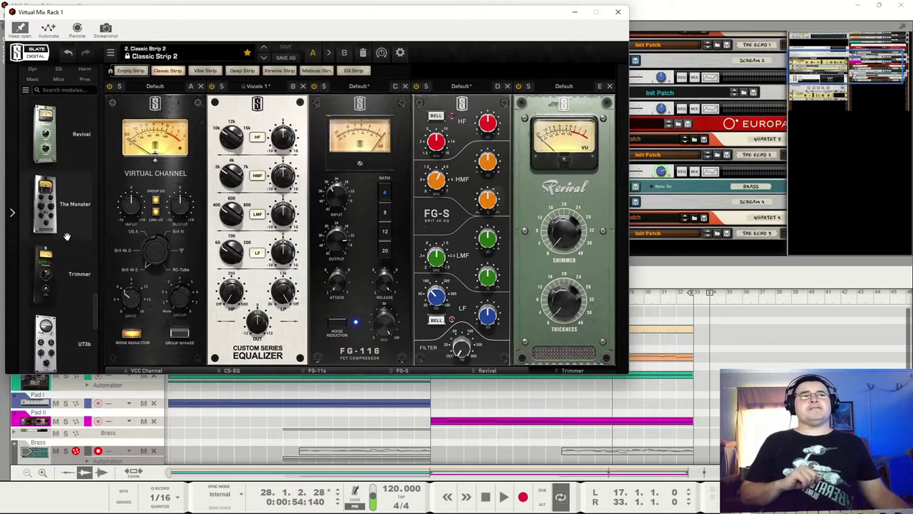
- Browse the module thumbnails, switch the module browser to the categorised text list, and collapse and re-expand the Dynamics category
scroll(67, 236, down, 6)
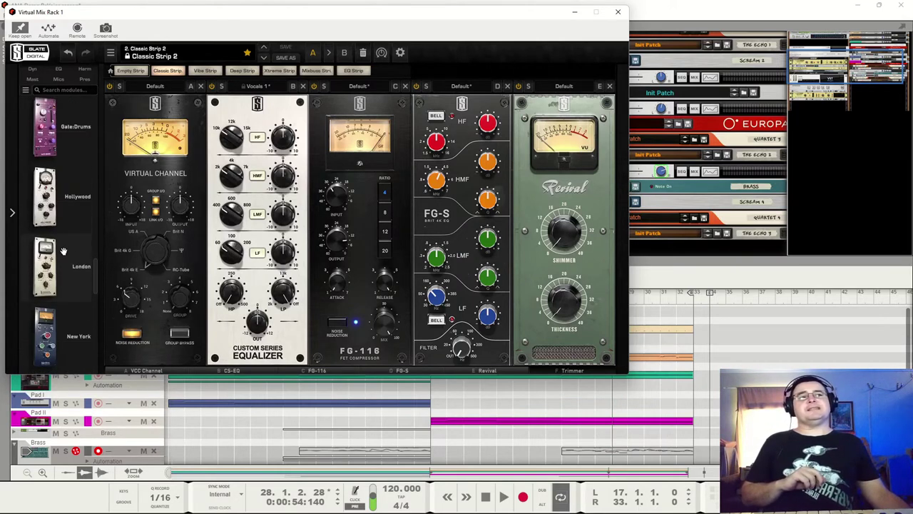
scroll(63, 251, down, 2)
drag(98, 262, 92, 126)
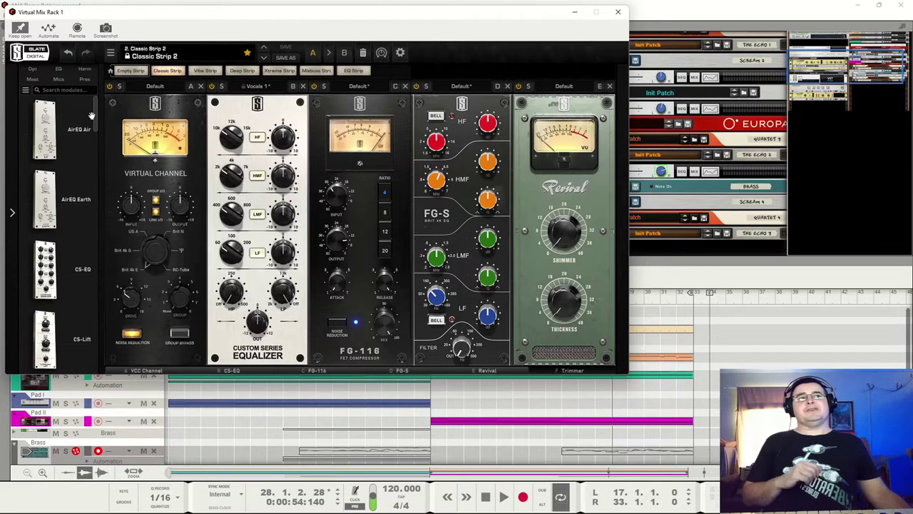
click(25, 91)
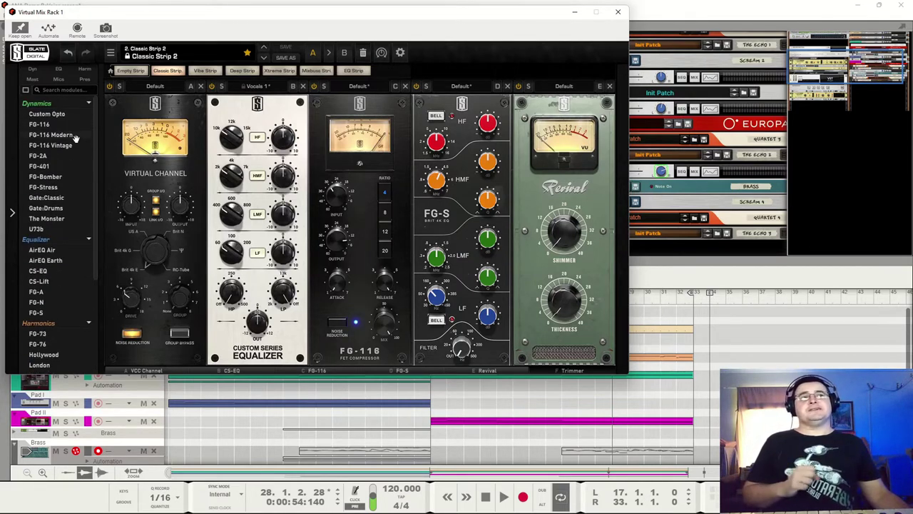
click(48, 105)
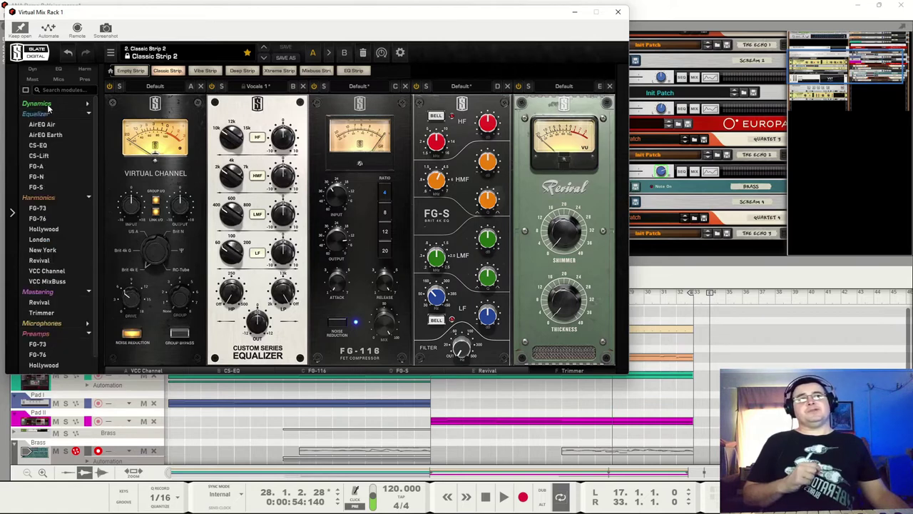
click(48, 106)
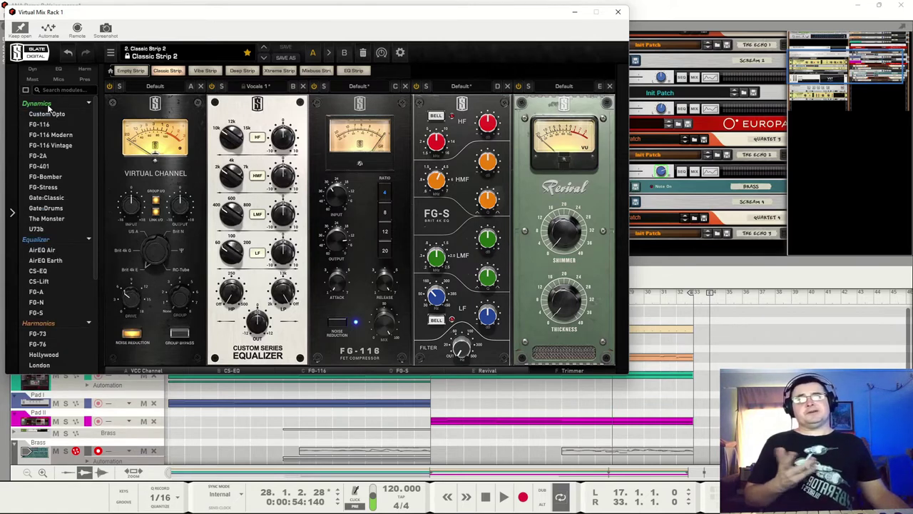
- Look through the categorised module list from Dynamics to Preamps and read the description of the Custom Opto module
scroll(65, 187, down, 5)
scroll(68, 187, up, 5)
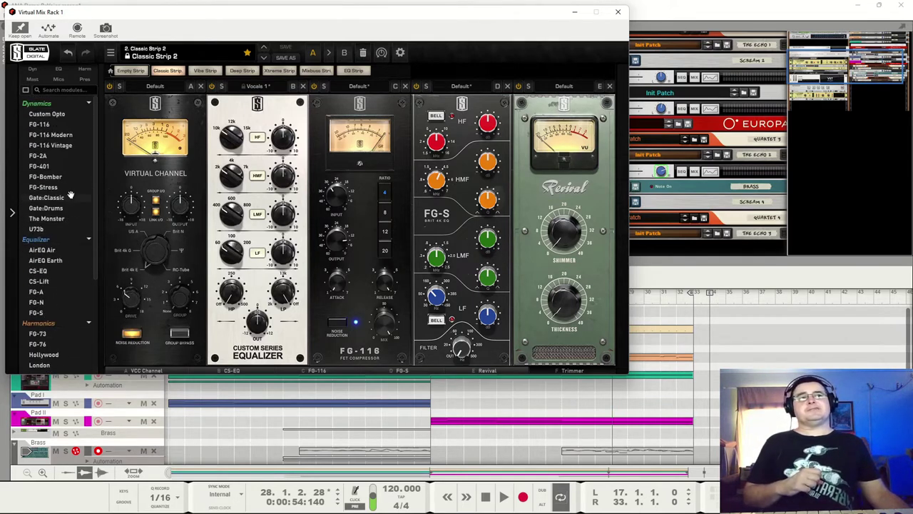
scroll(70, 194, down, 5)
scroll(70, 193, up, 4)
scroll(70, 203, down, 5)
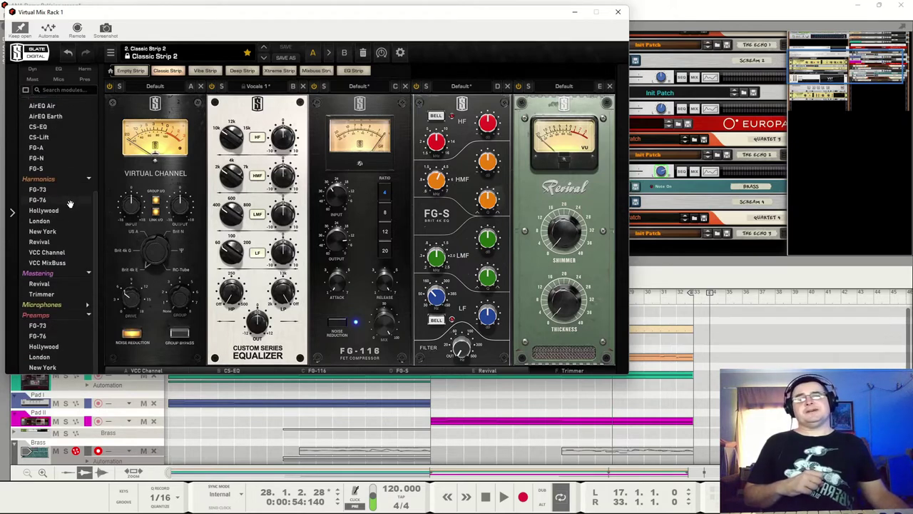
scroll(70, 204, up, 5)
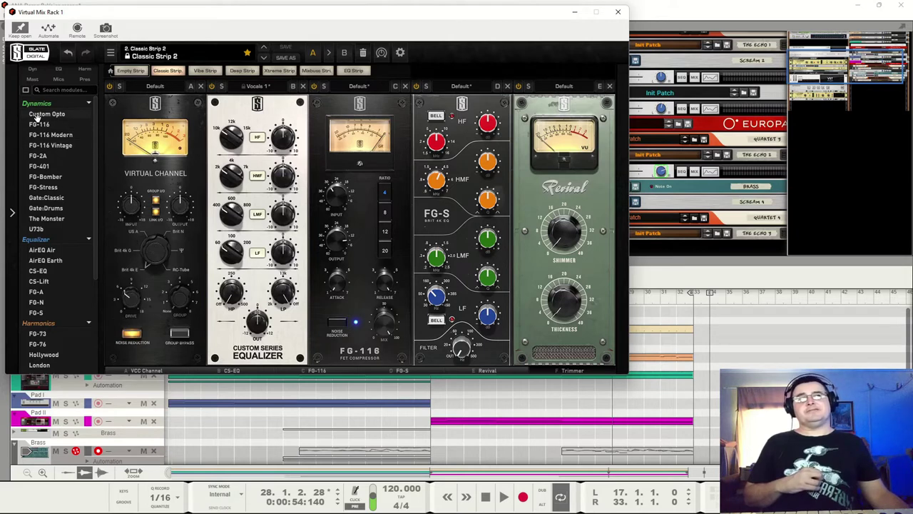
mouse_move(38, 117)
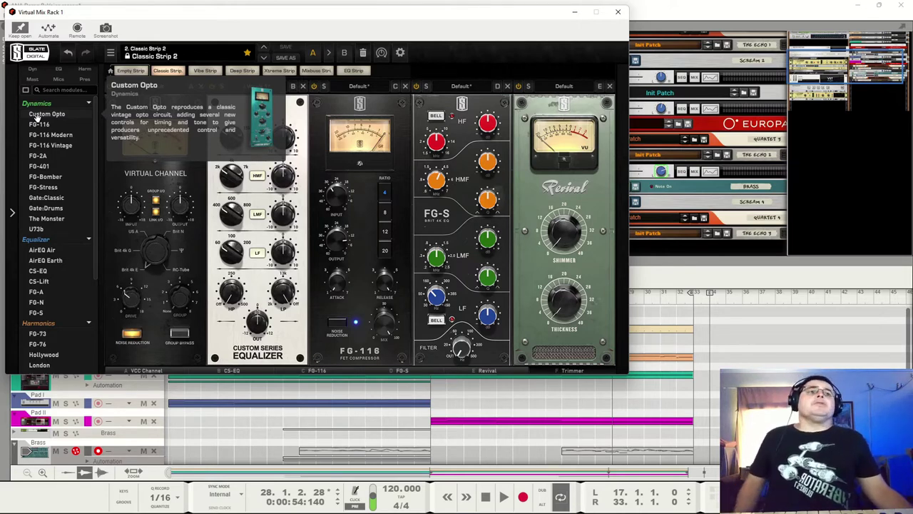
scroll(64, 251, down, 6)
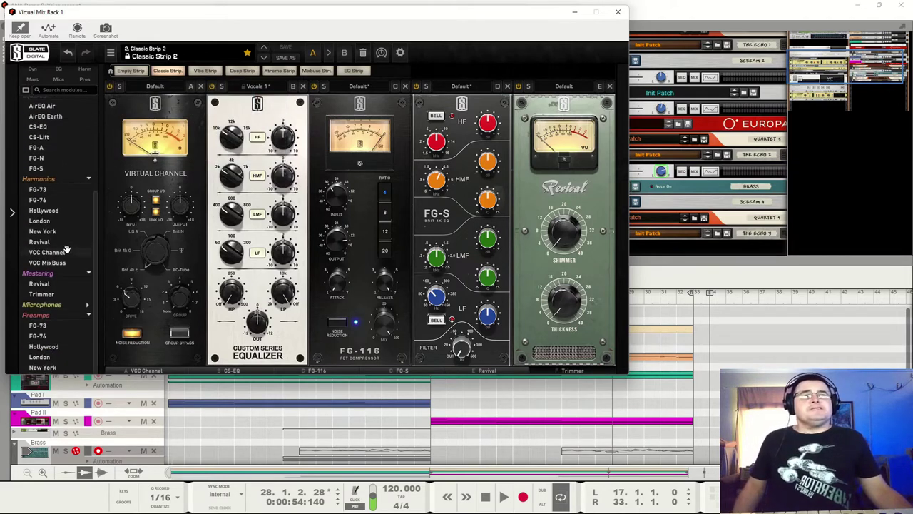
- Remove the Revival, Trimmer, FG-S and FG-116 modules from the rack and load the Empty Strip preset
click(609, 86)
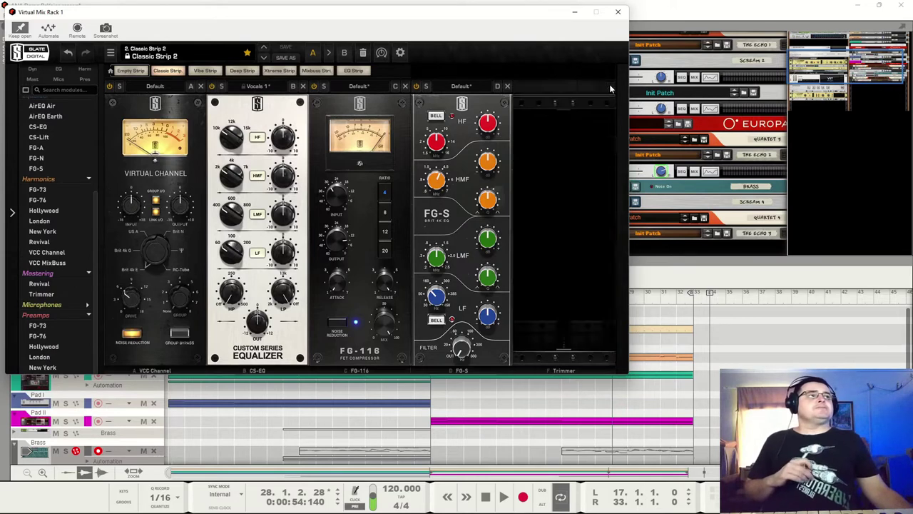
click(610, 86)
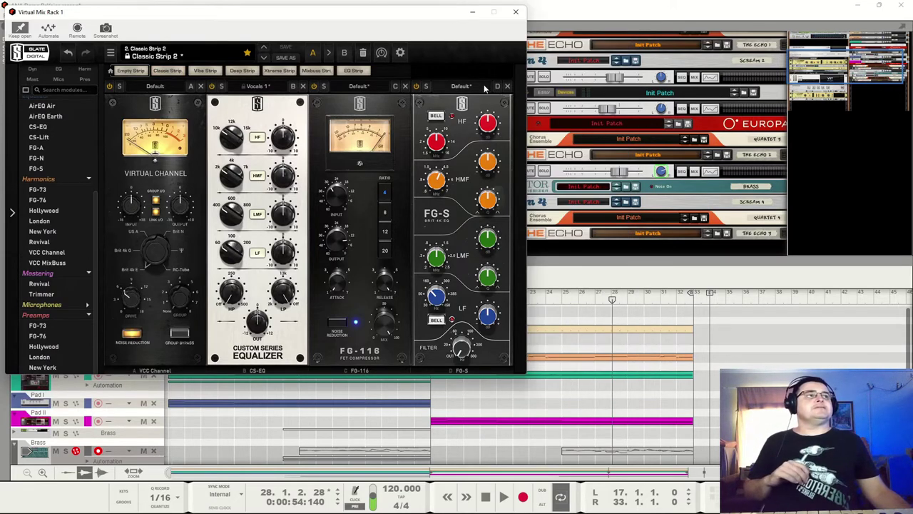
click(508, 87)
click(406, 85)
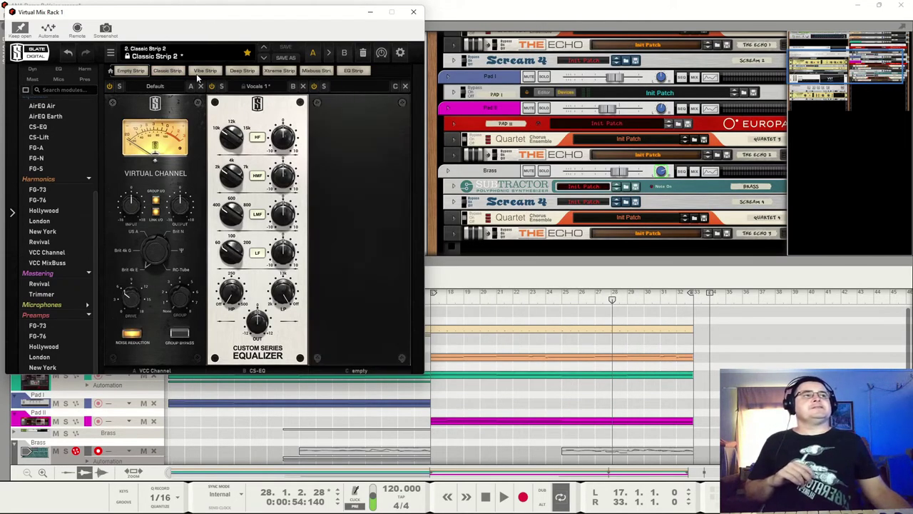
click(132, 72)
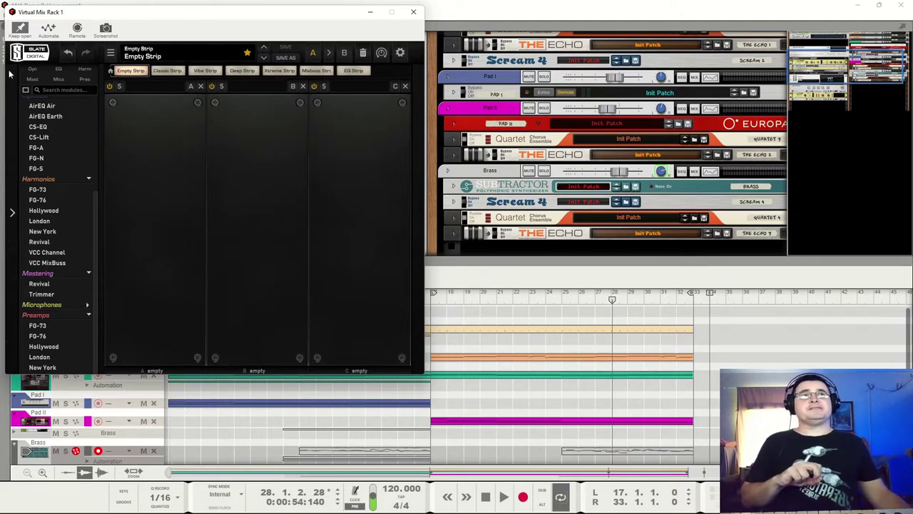
- Move the plugin window aside to view the Virtual Mix Rack device and back, and toggle the first empty slot's power
drag(80, 16, 370, 70)
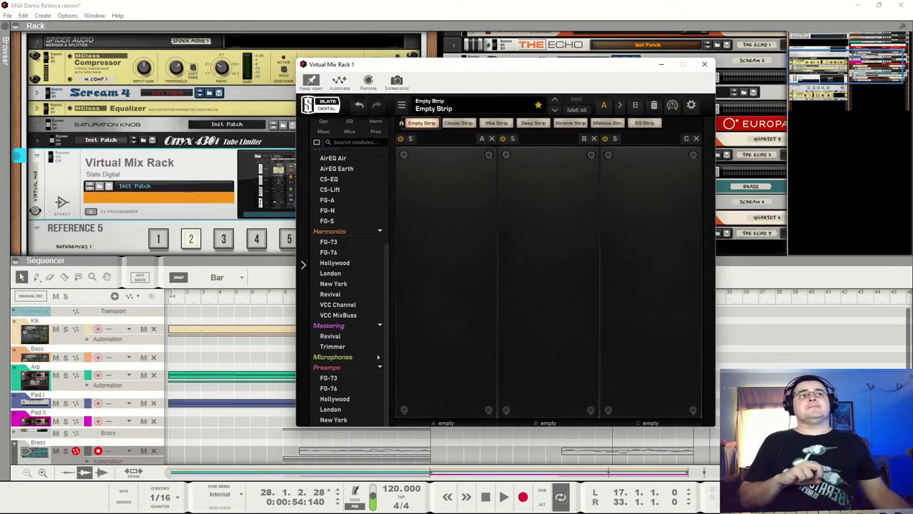
drag(466, 64, 169, 11)
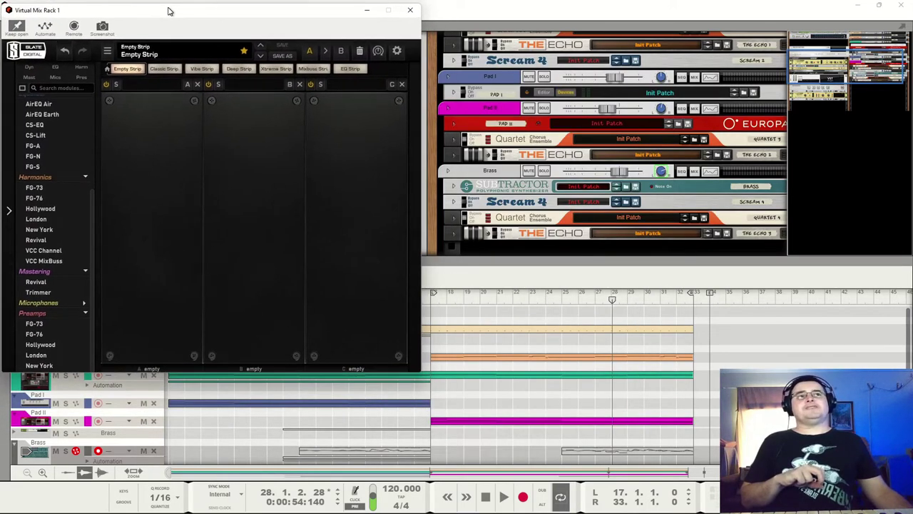
click(106, 85)
click(107, 85)
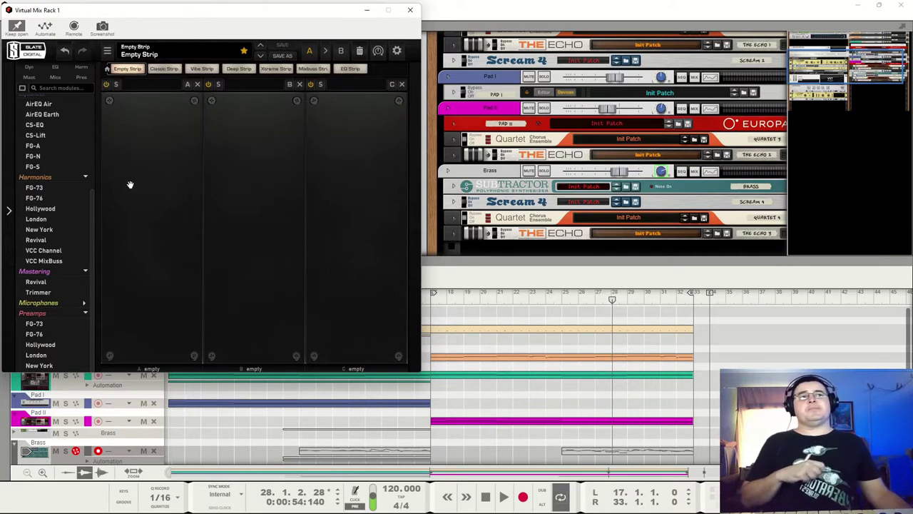
- Add the Custom Opto module to the first slot, and insert a second copy beside it and remove that copy
scroll(45, 221, up, 5)
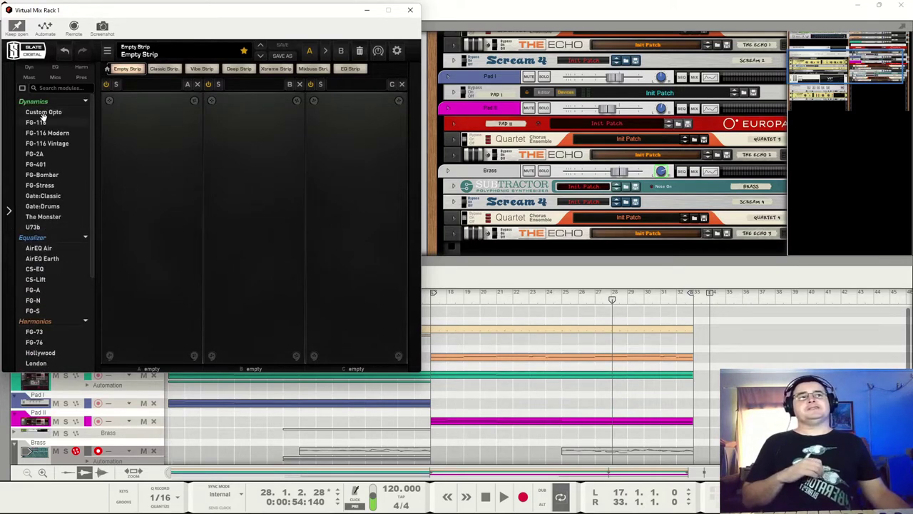
click(44, 113)
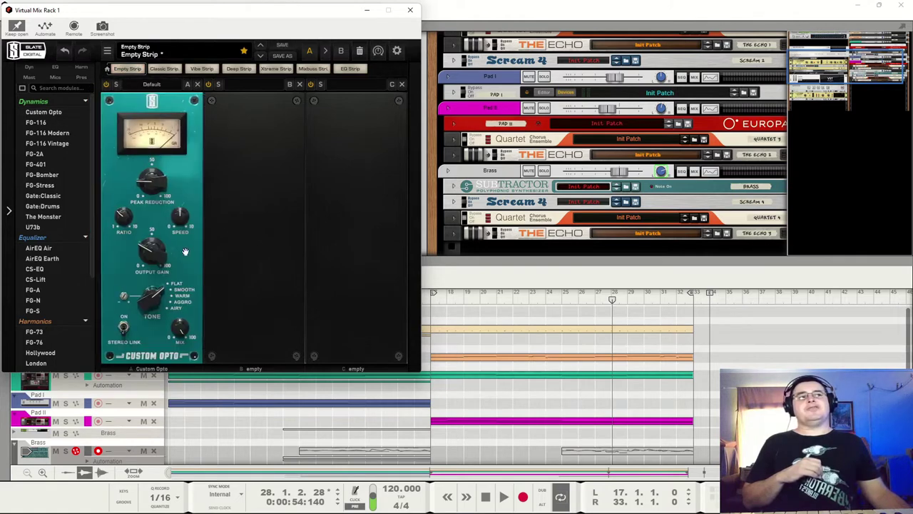
click(58, 114)
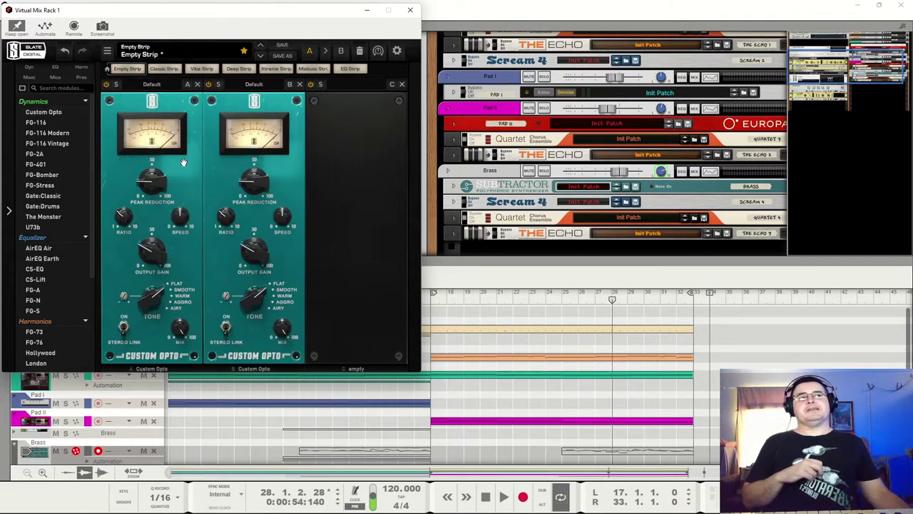
click(300, 84)
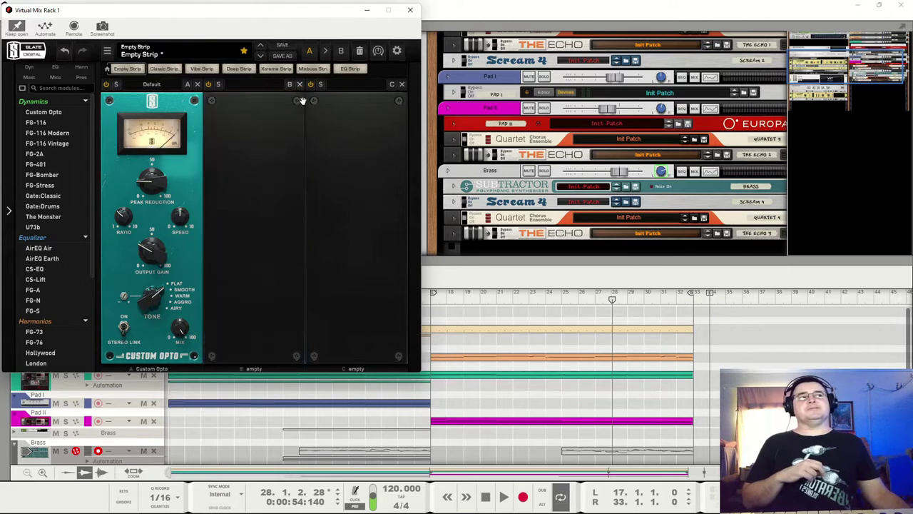
- Bypass and re-enable the Custom Opto module, and reorder it among the rack's slots
click(106, 85)
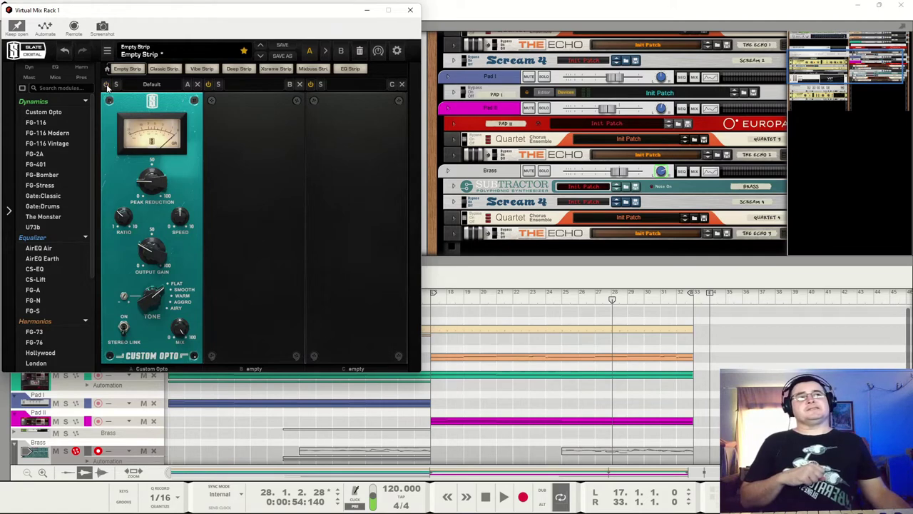
click(106, 85)
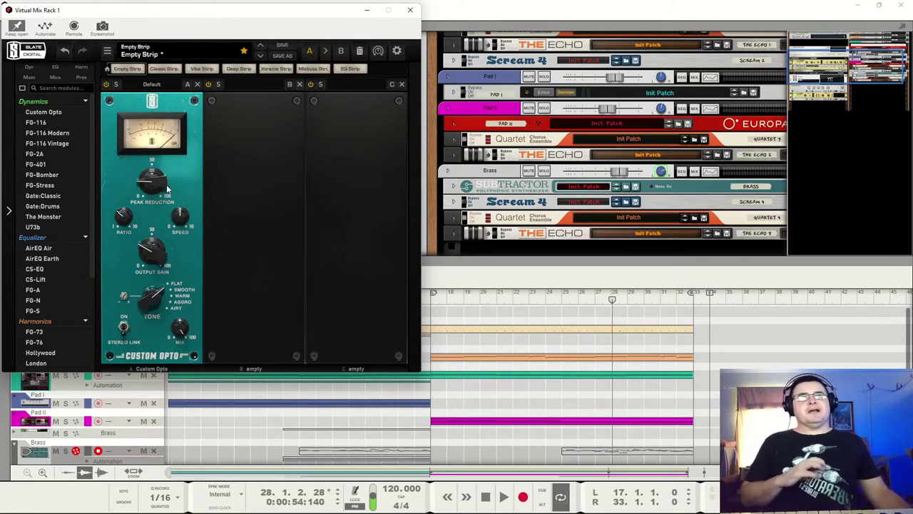
mouse_move(152, 184)
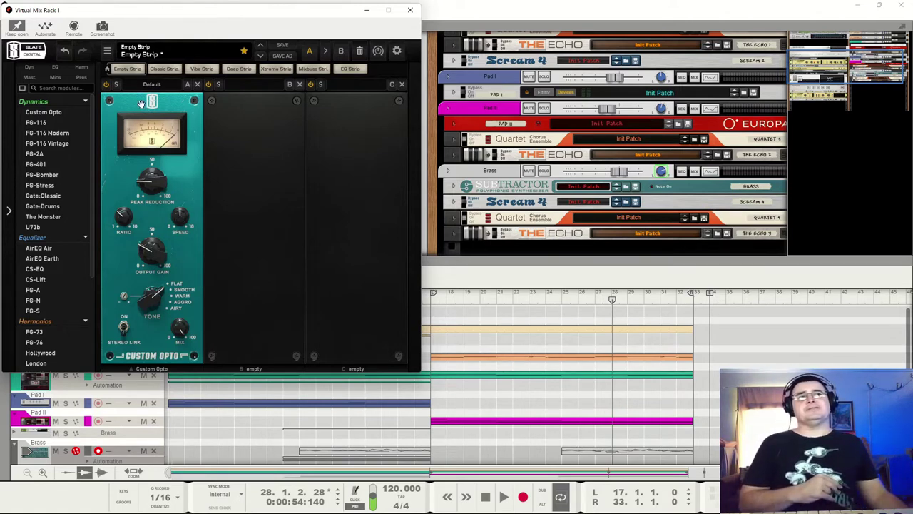
drag(142, 103, 144, 122)
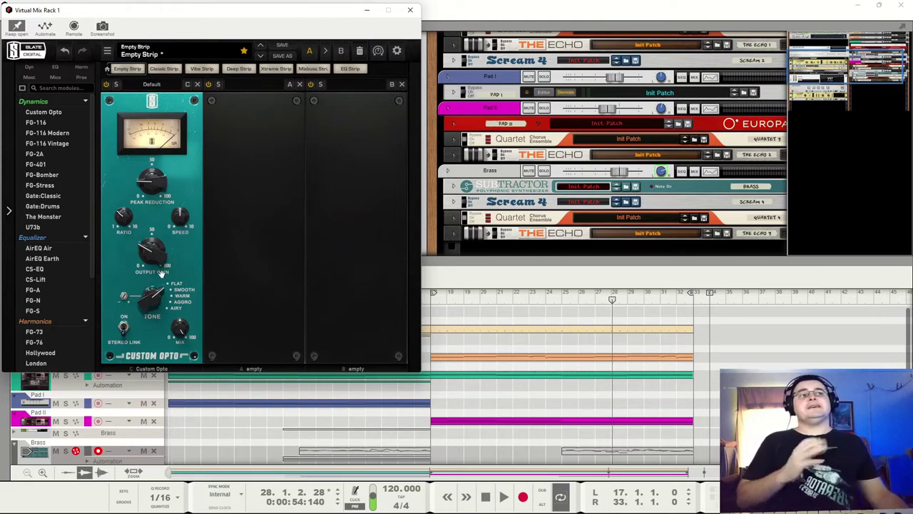
mouse_move(155, 262)
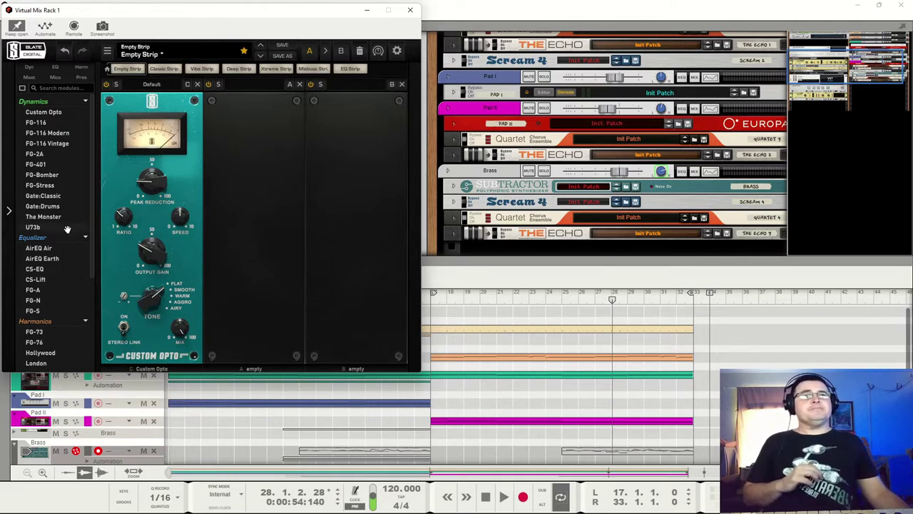
- Reset the rack to the Empty Strip preset, and check the oversampling settings and the preset's Dream Strips options
click(128, 70)
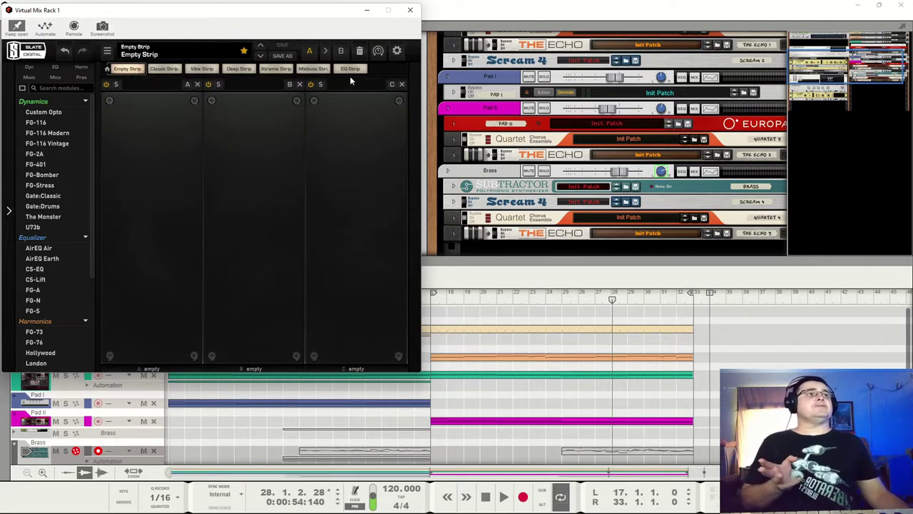
click(394, 55)
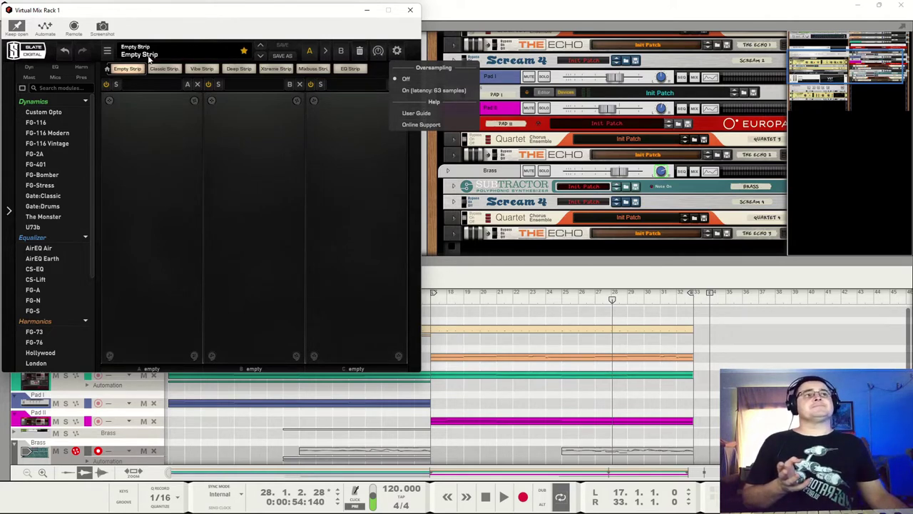
click(119, 71)
right_click(127, 72)
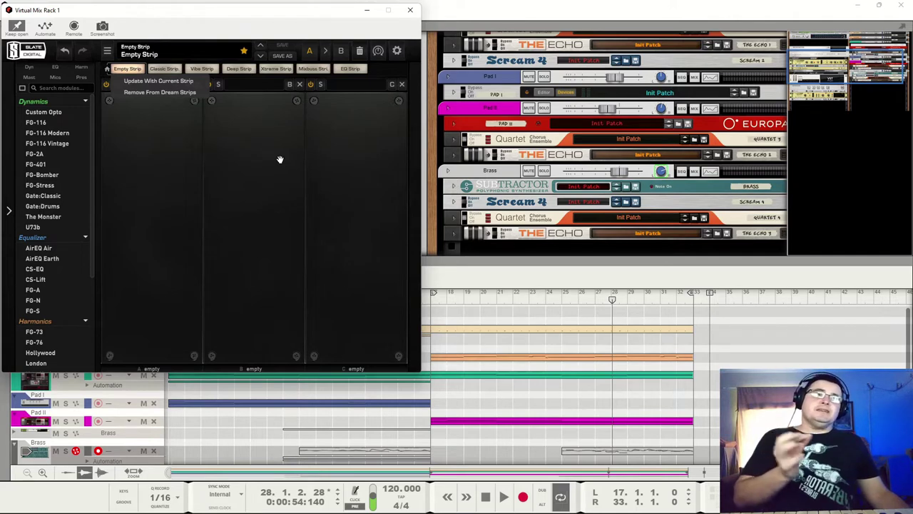
click(119, 193)
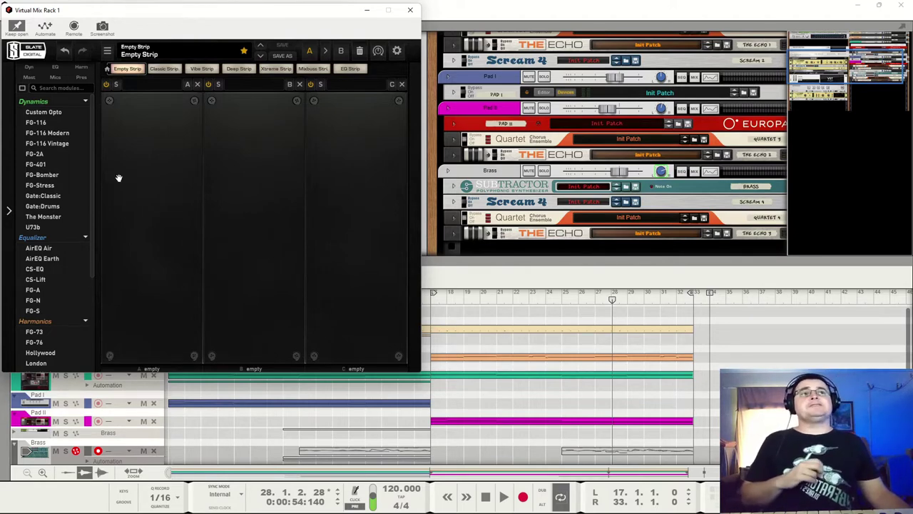
- Add the VCC MixBuss to the first slot with its console set to US A, and add the New York module beside it
scroll(63, 269, down, 3)
scroll(66, 278, down, 3)
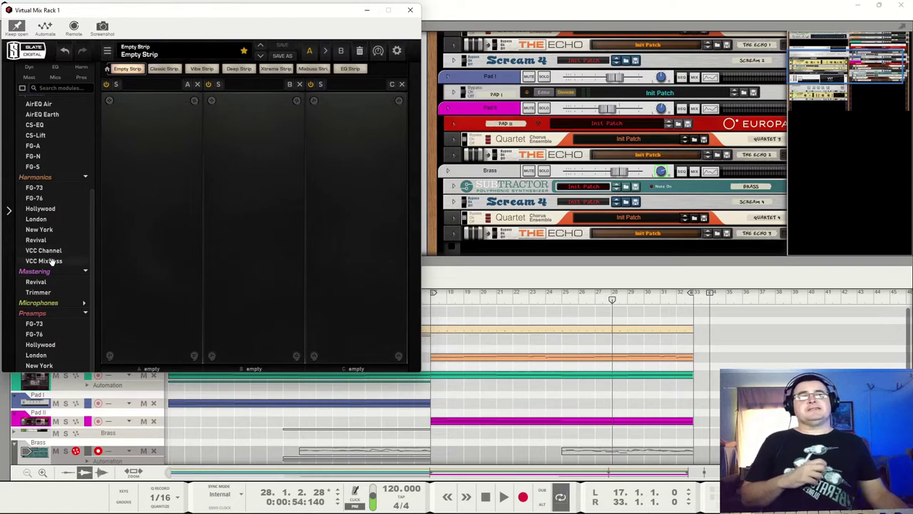
drag(51, 262, 154, 251)
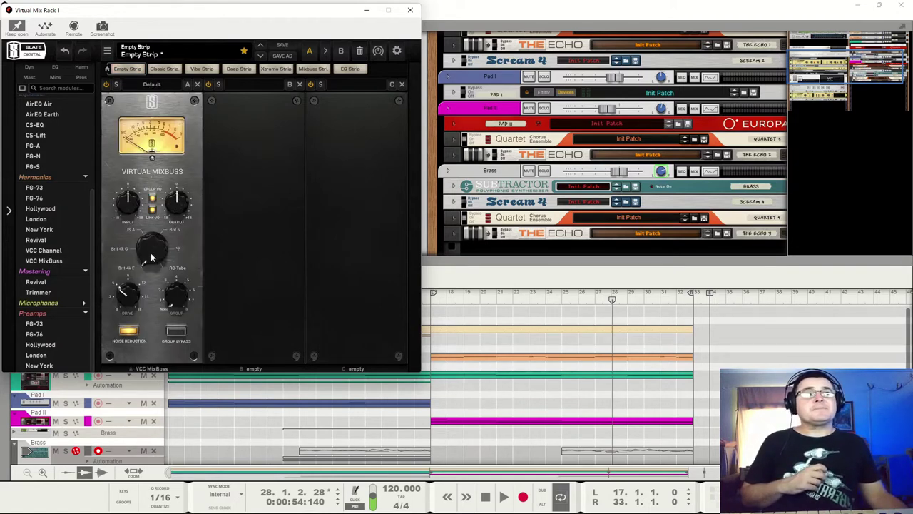
drag(150, 252, 152, 213)
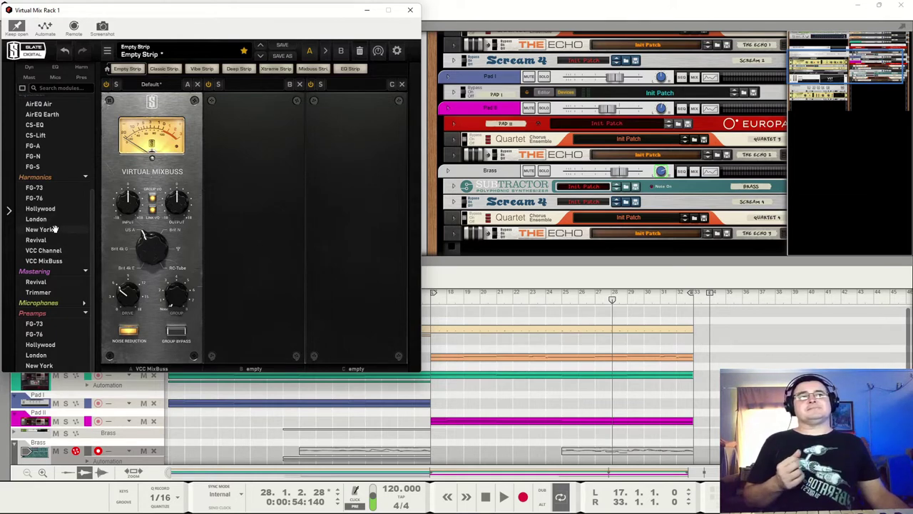
drag(52, 229, 263, 287)
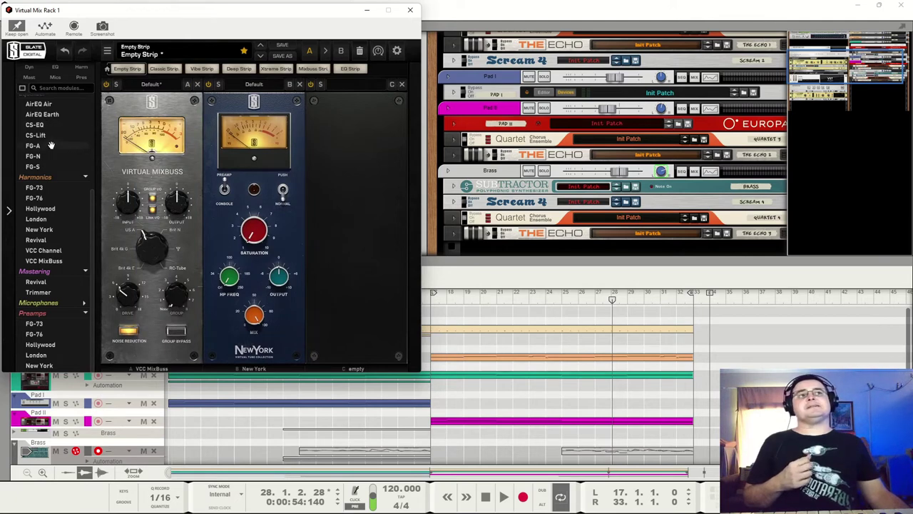
scroll(51, 145, up, 5)
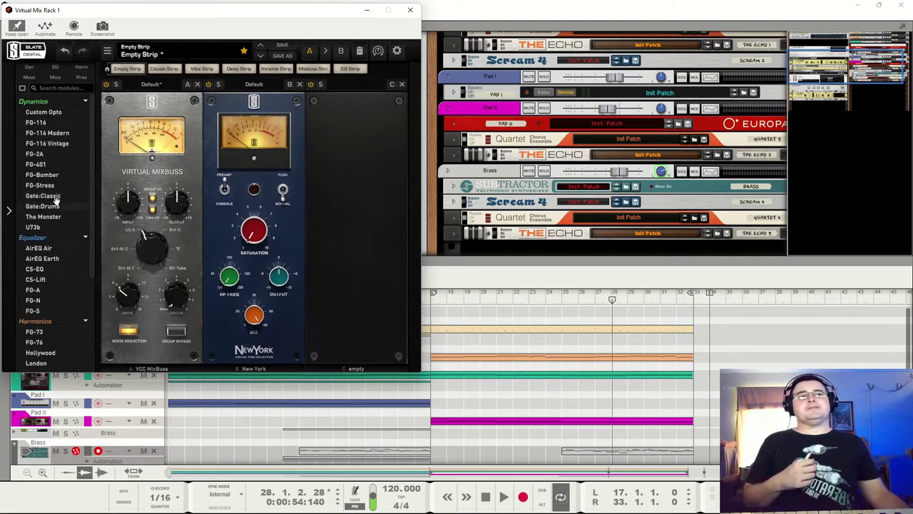
- Try the CS-EQ and the FG-S equalizers in turn in the third slot, removing each one again
scroll(56, 202, down, 3)
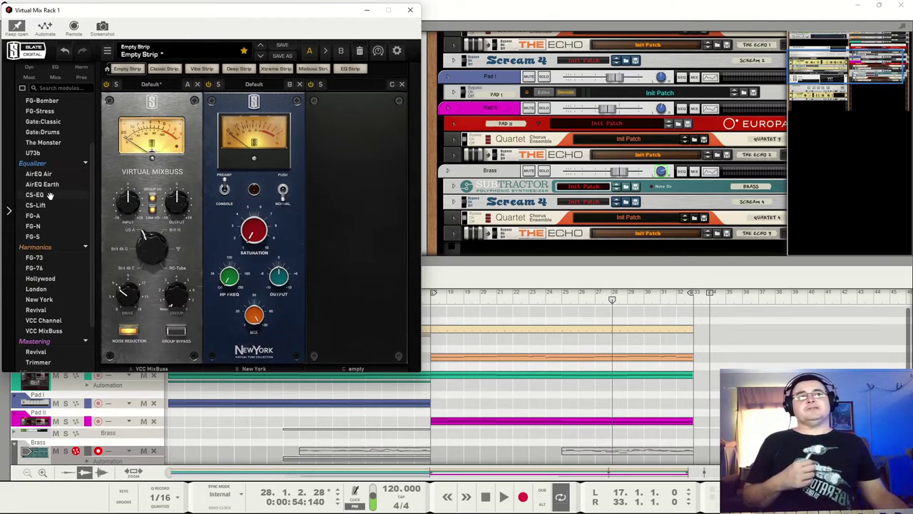
double_click(50, 195)
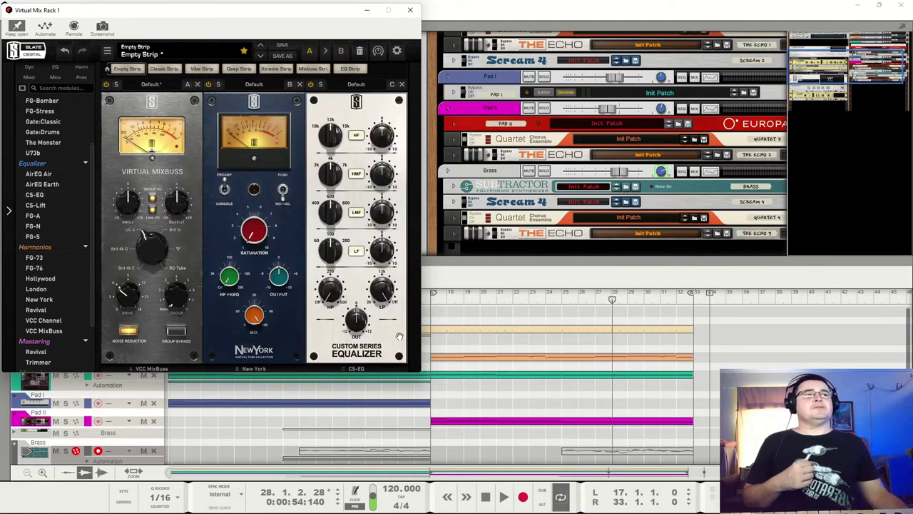
click(402, 85)
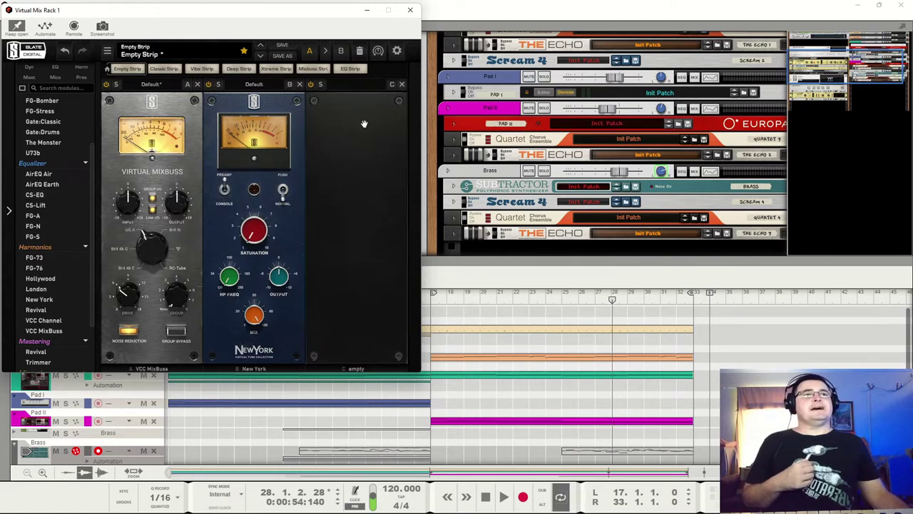
double_click(47, 236)
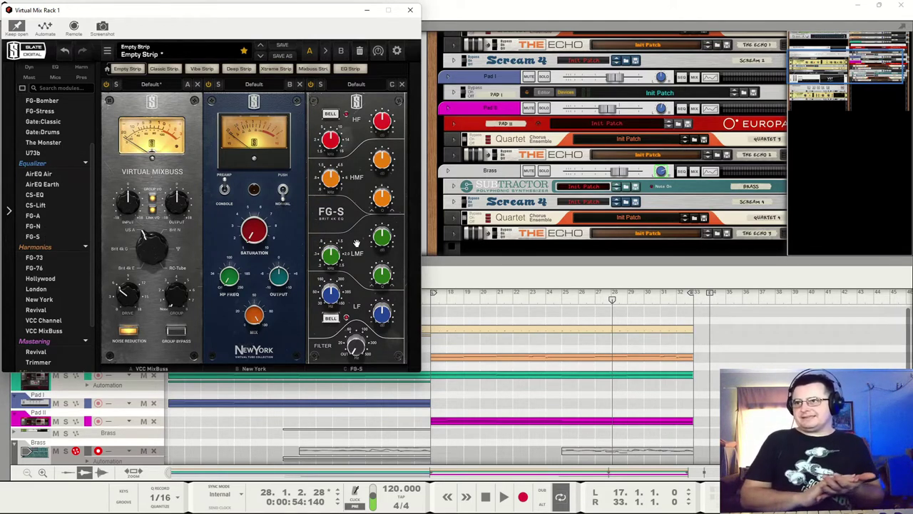
click(402, 85)
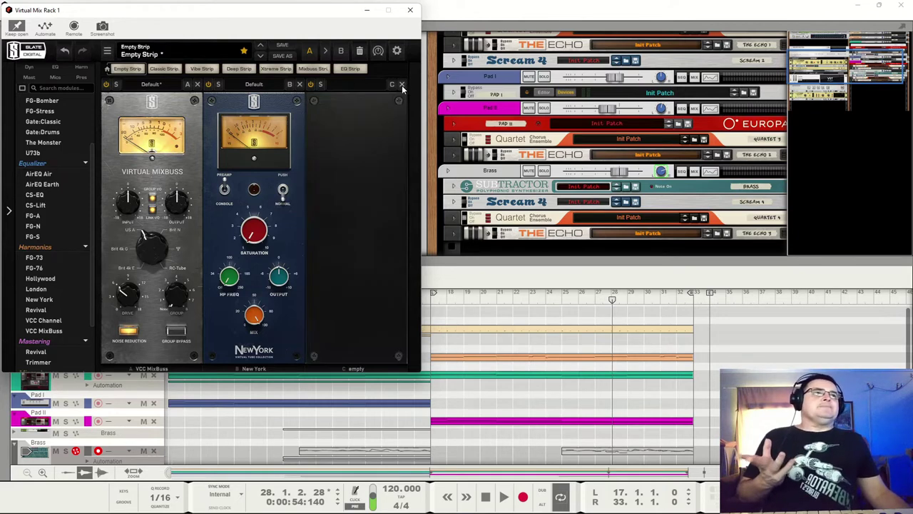
- Remove the New York and VCC MixBuss modules to empty the rack
click(300, 84)
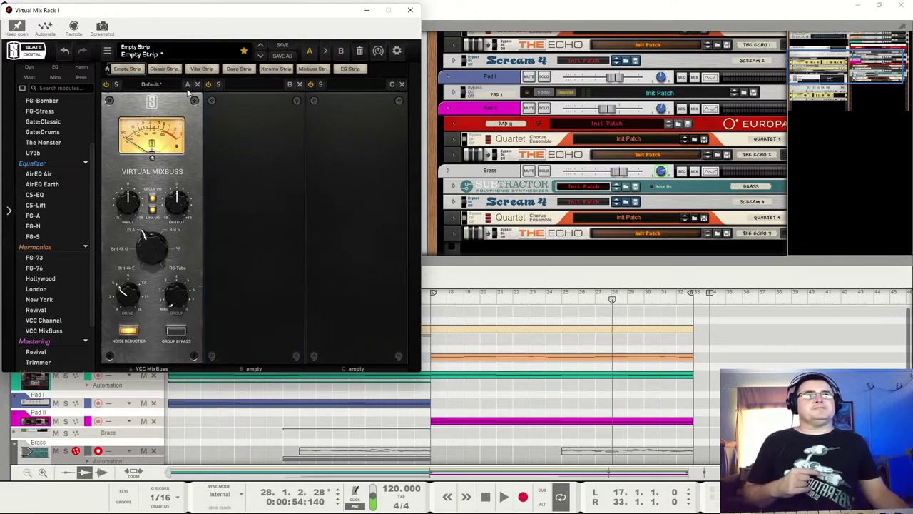
click(197, 84)
scroll(72, 219, up, 3)
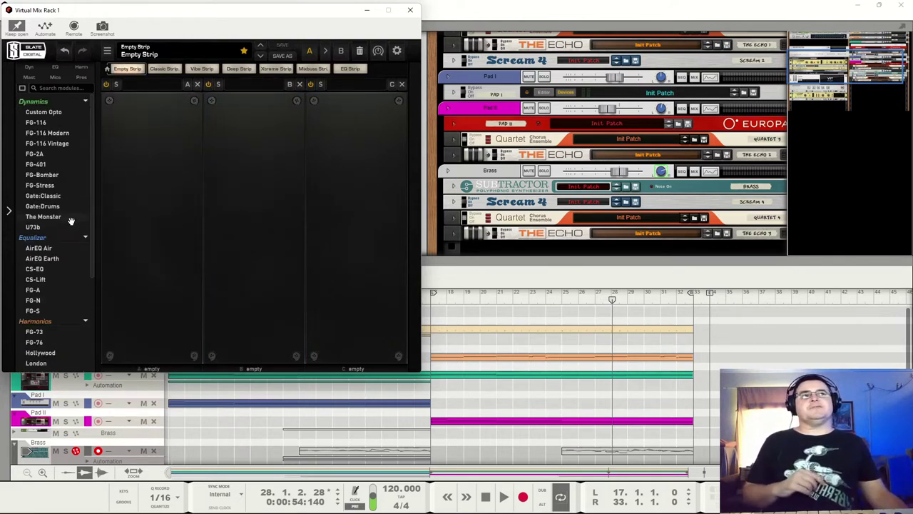
- Add the Gate:Classic module to the first slot, and look through the equalizer, harmonics, mastering and preamp modules
mouse_move(74, 221)
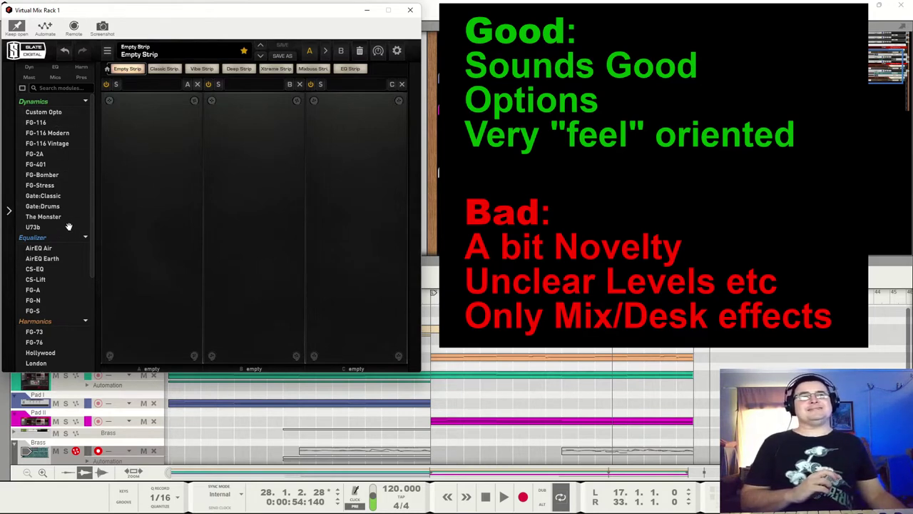
mouse_move(62, 118)
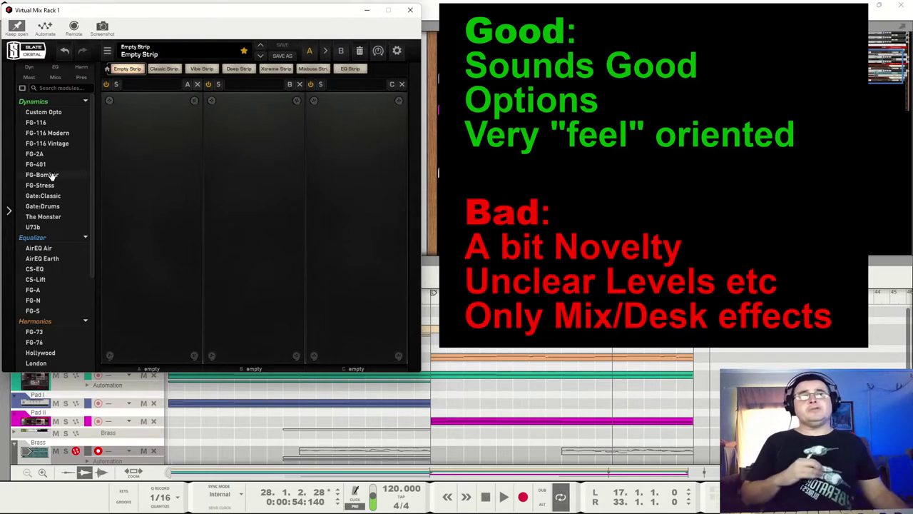
mouse_move(51, 175)
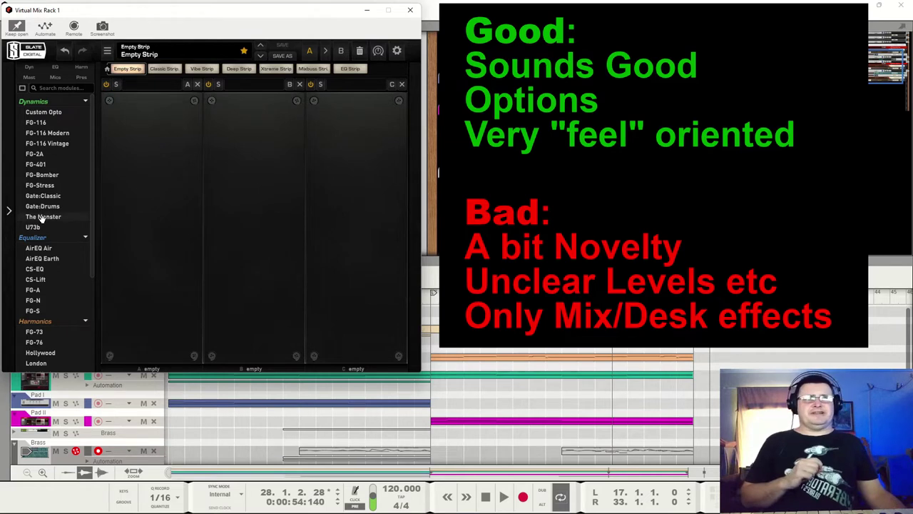
mouse_move(41, 220)
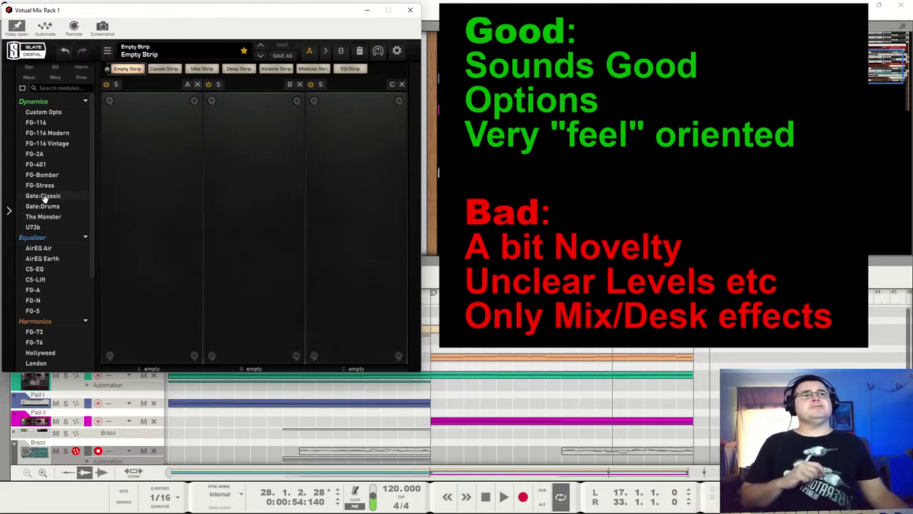
double_click(44, 197)
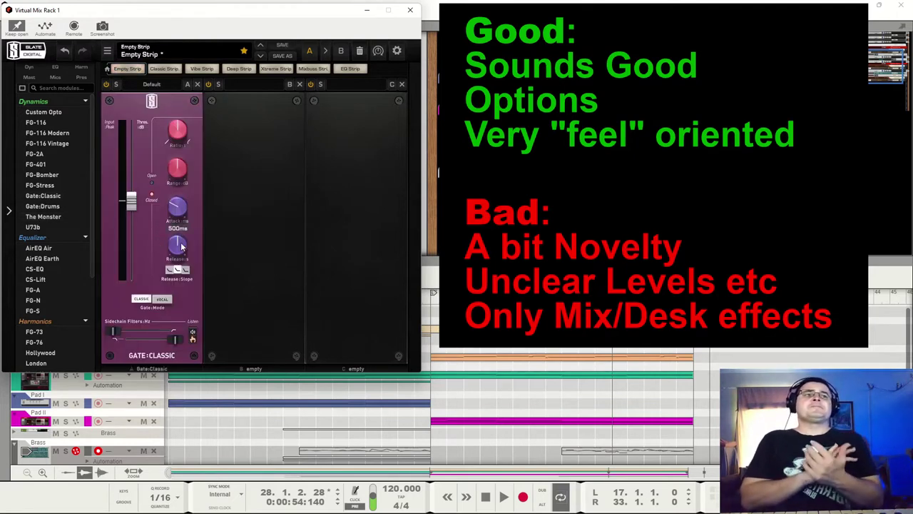
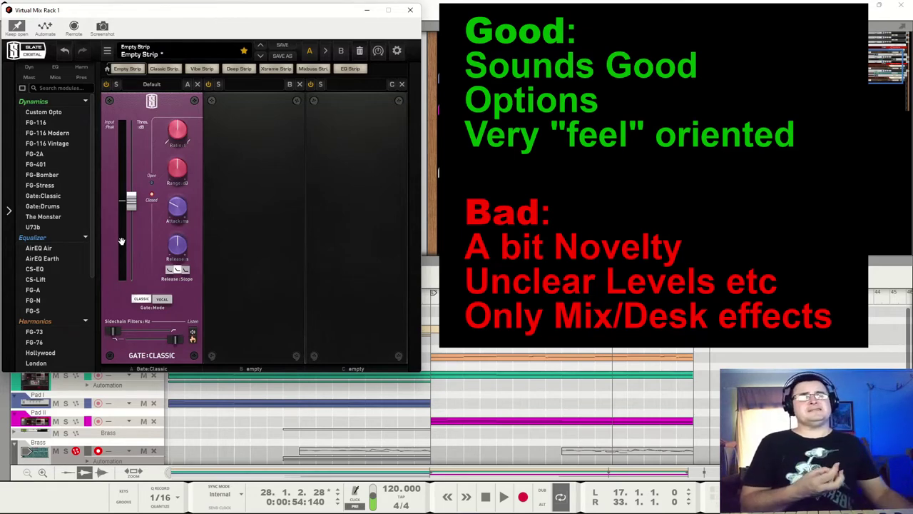
scroll(88, 231, down, 4)
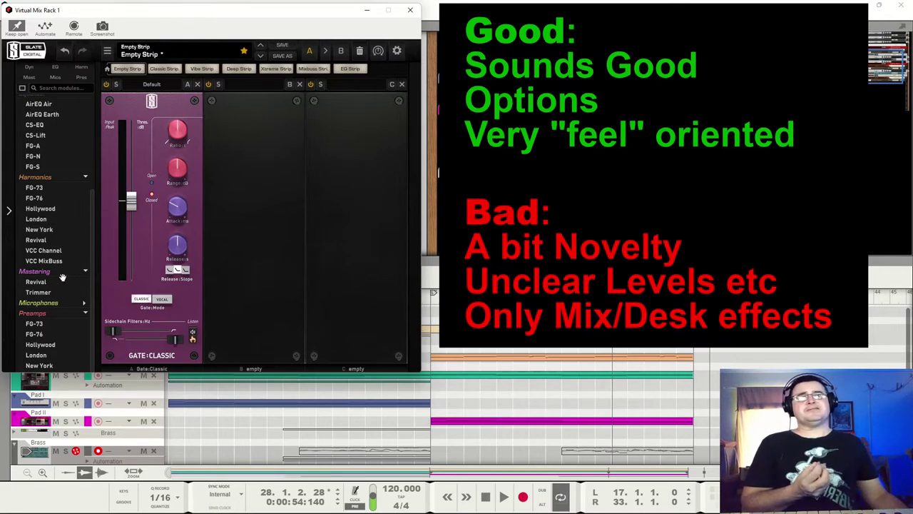
mouse_move(44, 295)
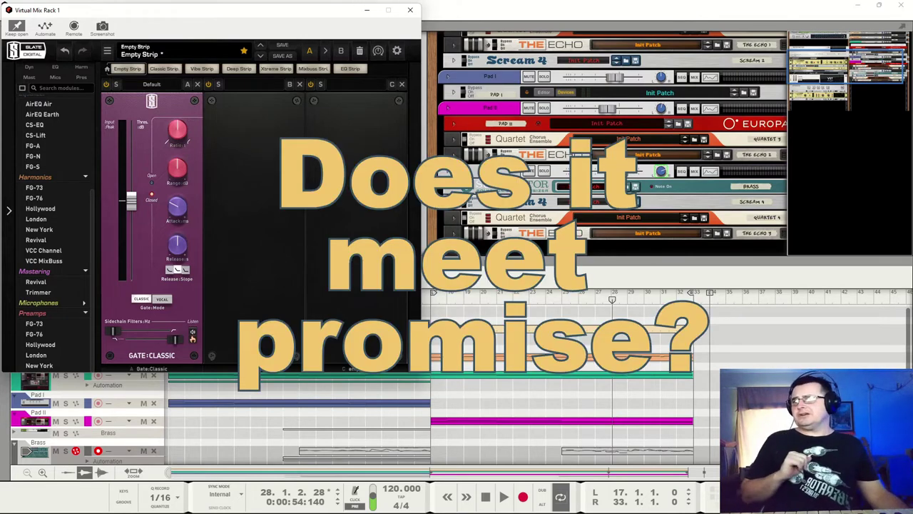
- Bring the song's rack and sequencer window forward, and close the Virtual Mix Rack plugin window
mouse_move(224, 501)
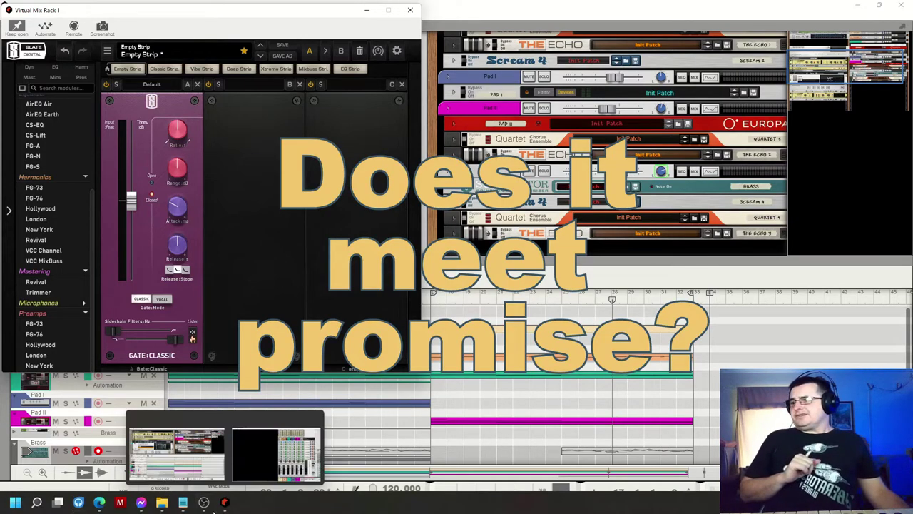
click(177, 446)
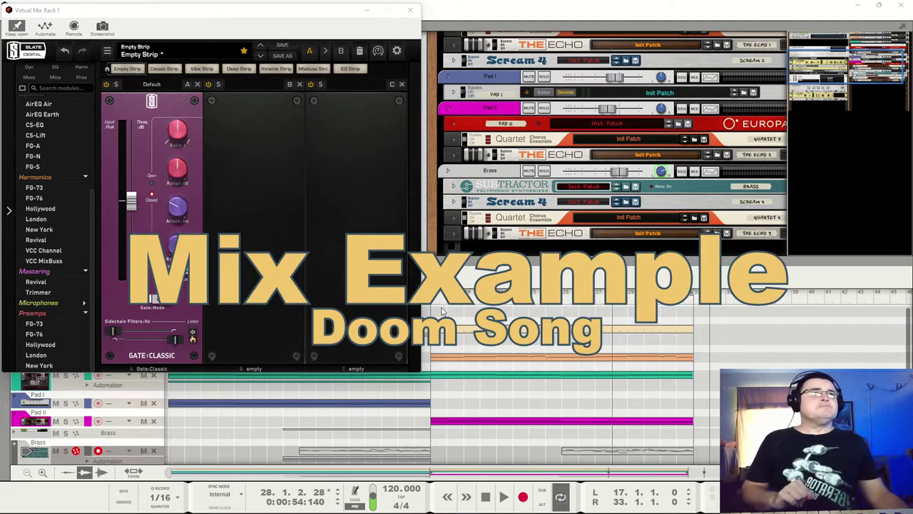
click(410, 10)
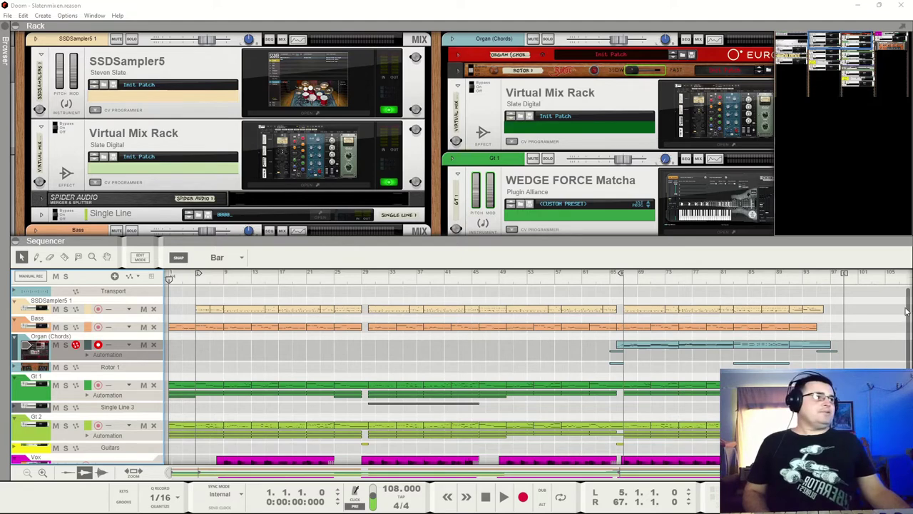
- Examine the Doom song's rack devices in the master section, the VerbSuite Classics reverb, and the drum and bass channels
scroll(910, 324, down, 1)
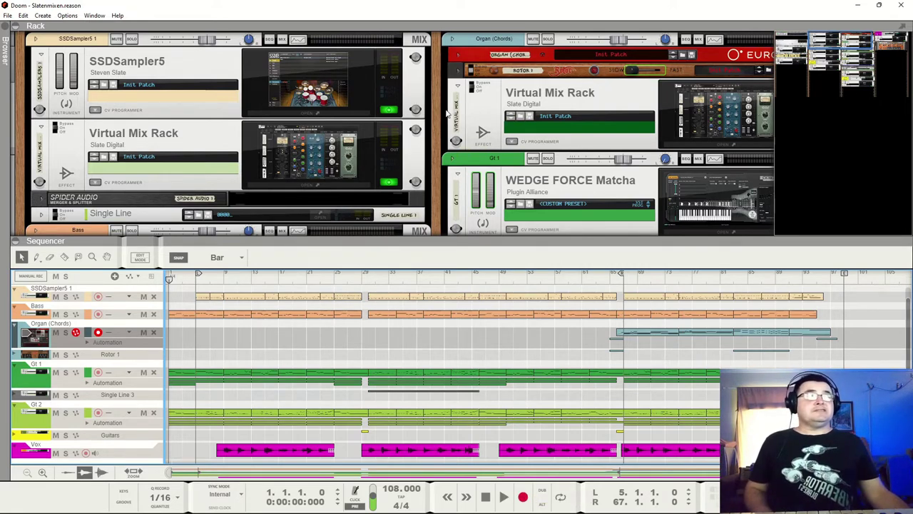
drag(856, 72, 861, 88)
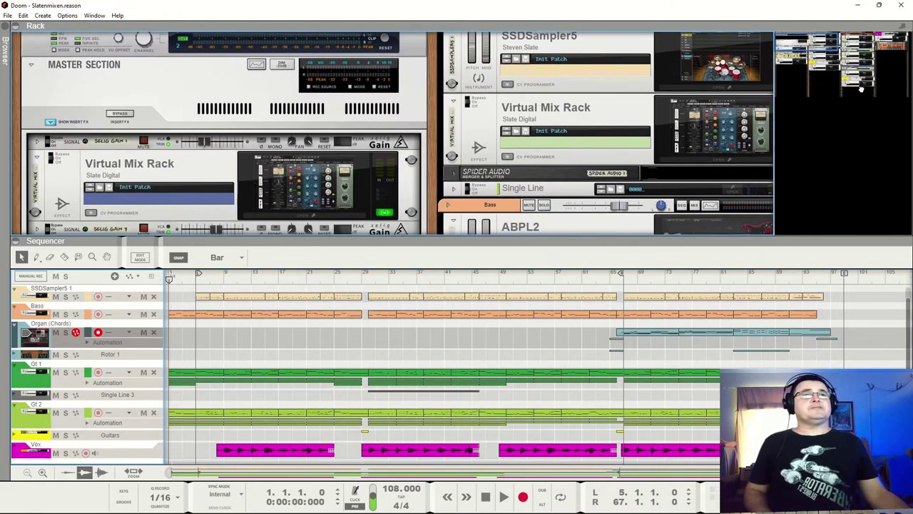
scroll(493, 150, down, 3)
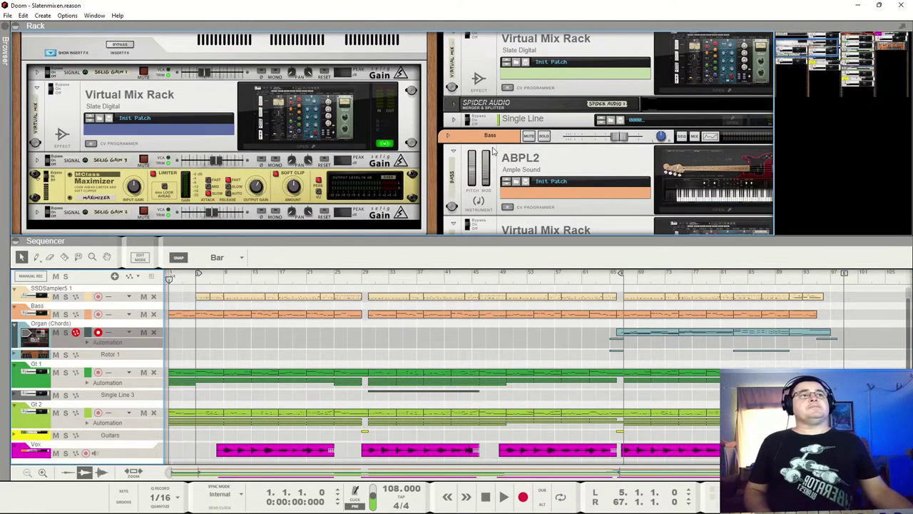
scroll(493, 147, down, 7)
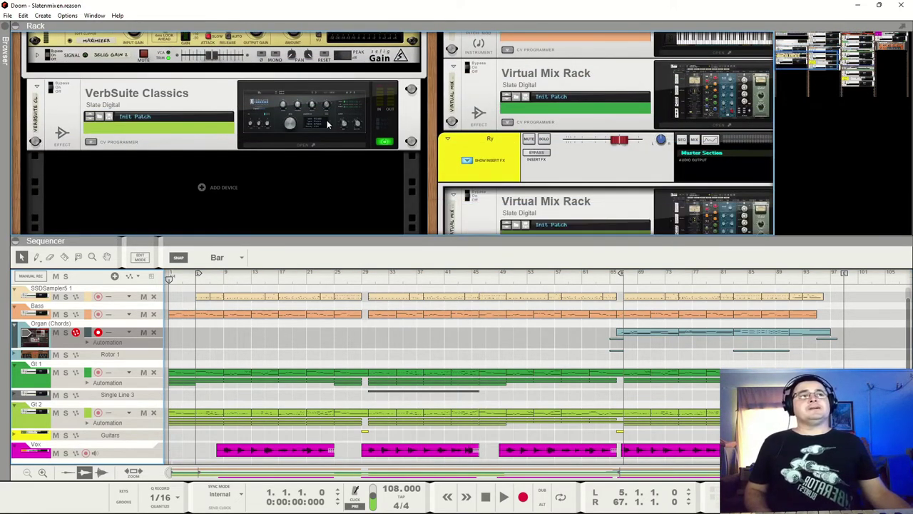
scroll(551, 151, up, 5)
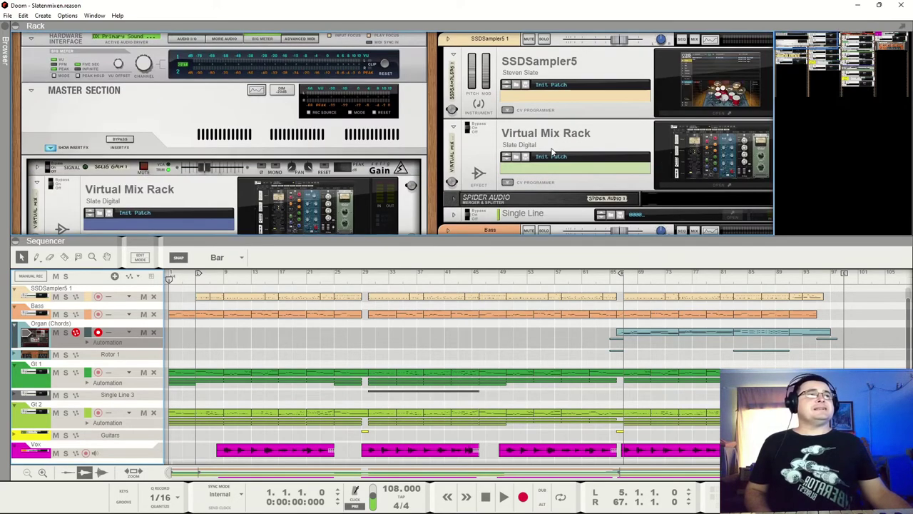
- Examine the Virtual Mix Rack inserts on the organ, bass, Ry bus and Gt 1 channels
drag(785, 41, 828, 41)
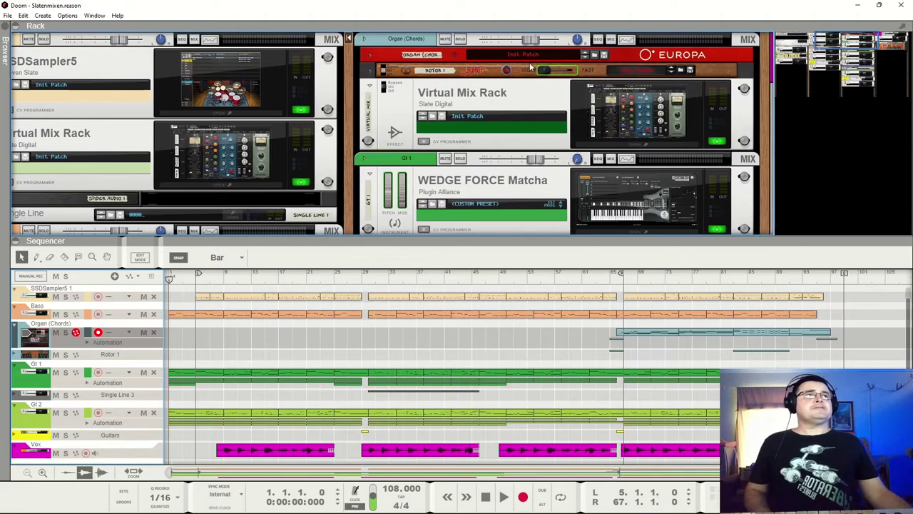
scroll(530, 65, down, 1)
scroll(530, 65, up, 1)
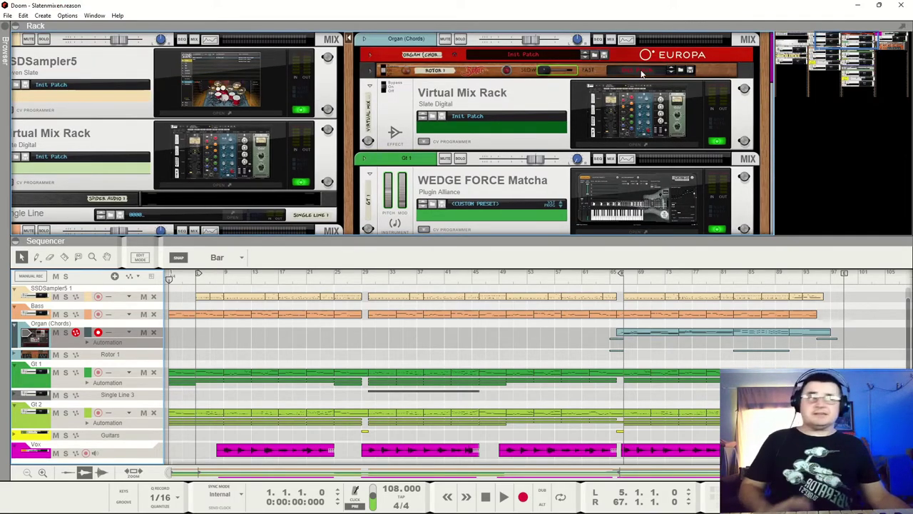
scroll(514, 114, down, 2)
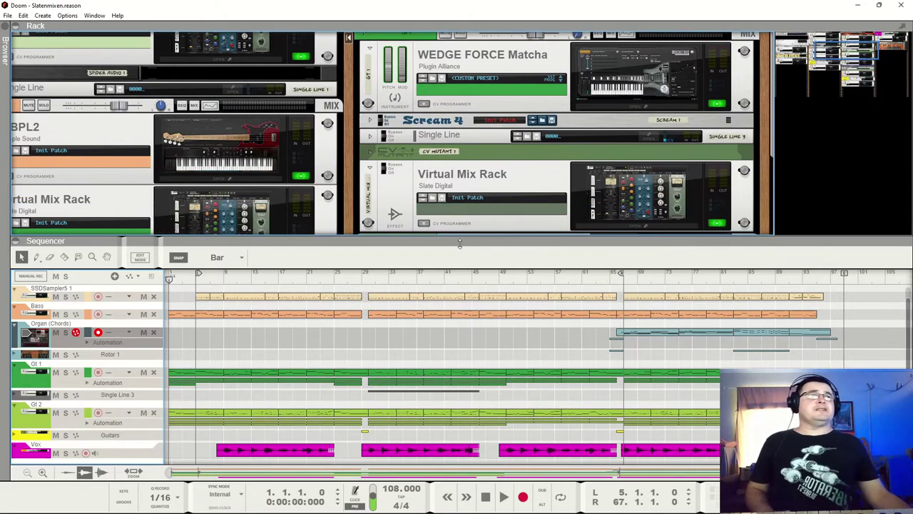
drag(350, 147, 521, 84)
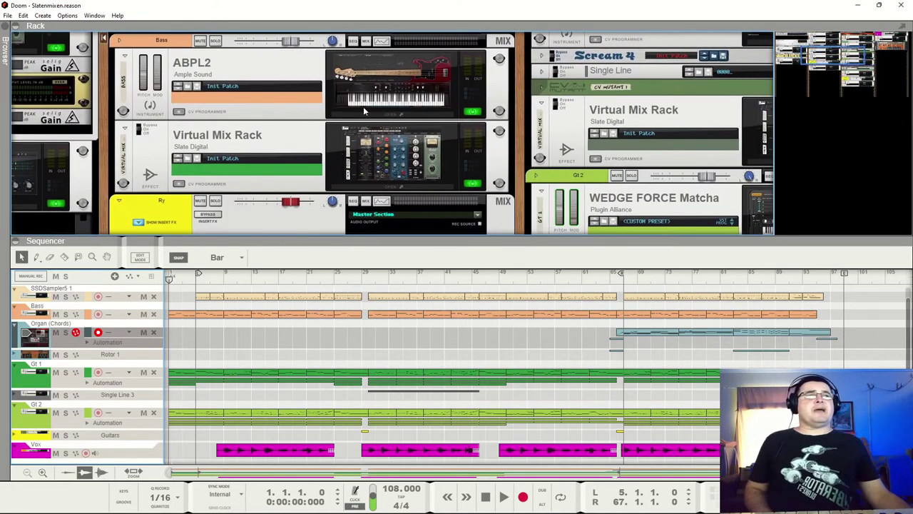
scroll(521, 153, down, 2)
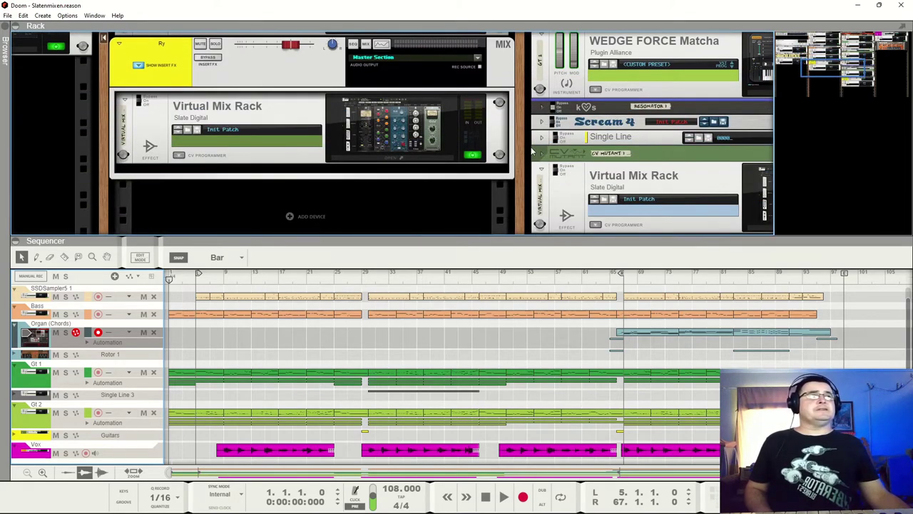
drag(521, 153, 262, 295)
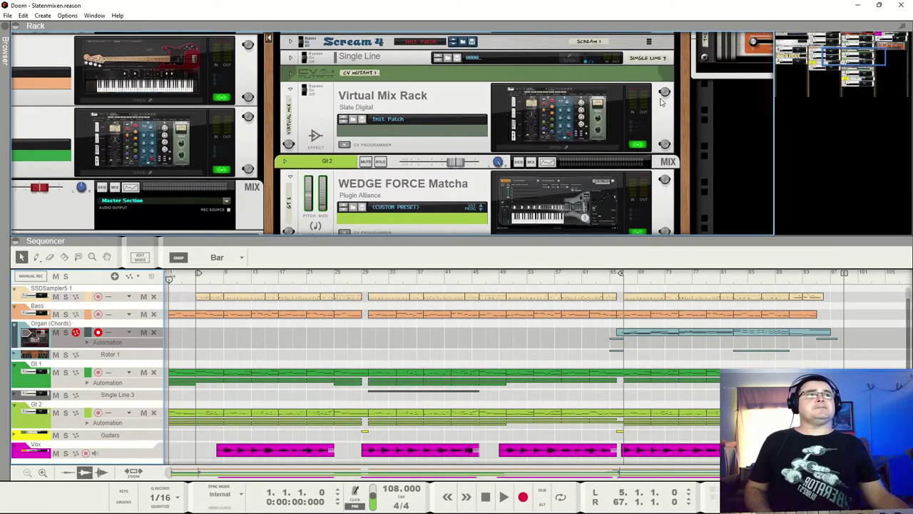
scroll(570, 107, down, 2)
scroll(628, 50, up, 2)
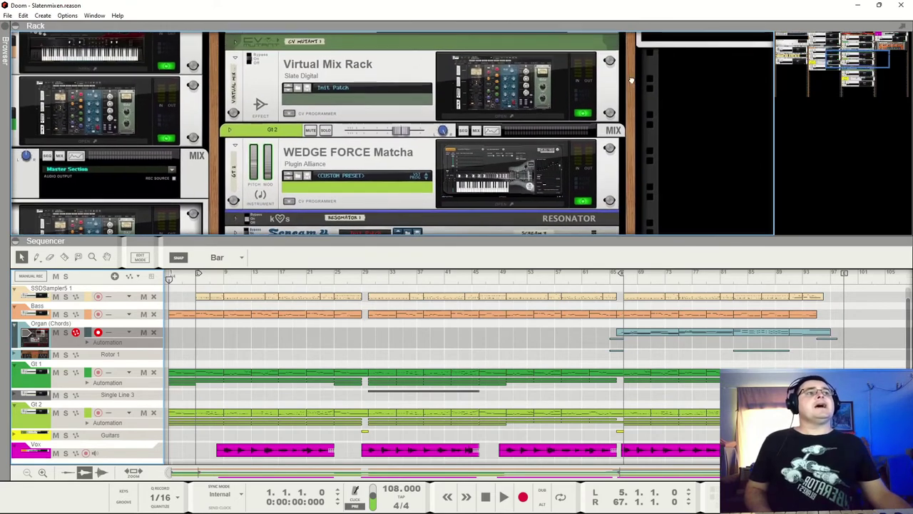
- Open and close the Gt 2 channel's WEDGE FORCE Matcha instrument, and view the vocal track's Virtual Mix Rack and Echo inserts
scroll(613, 64, down, 3)
scroll(605, 74, down, 2)
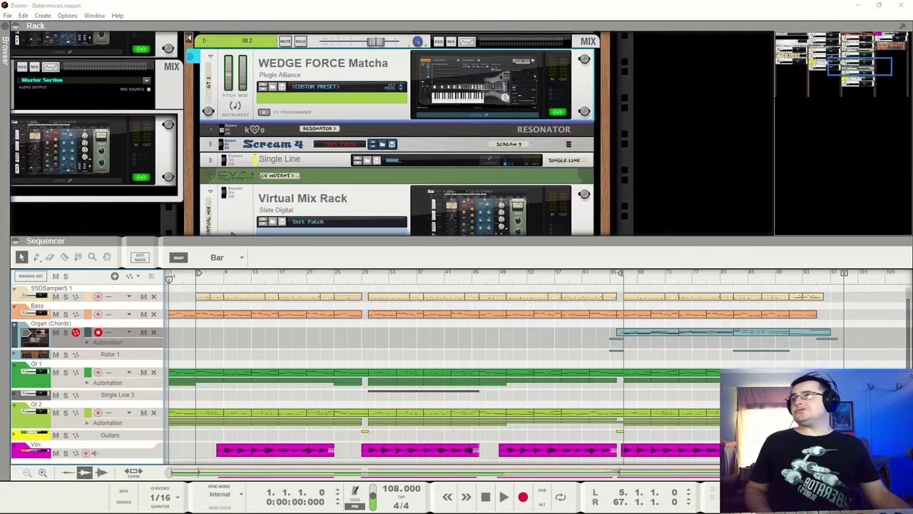
click(283, 117)
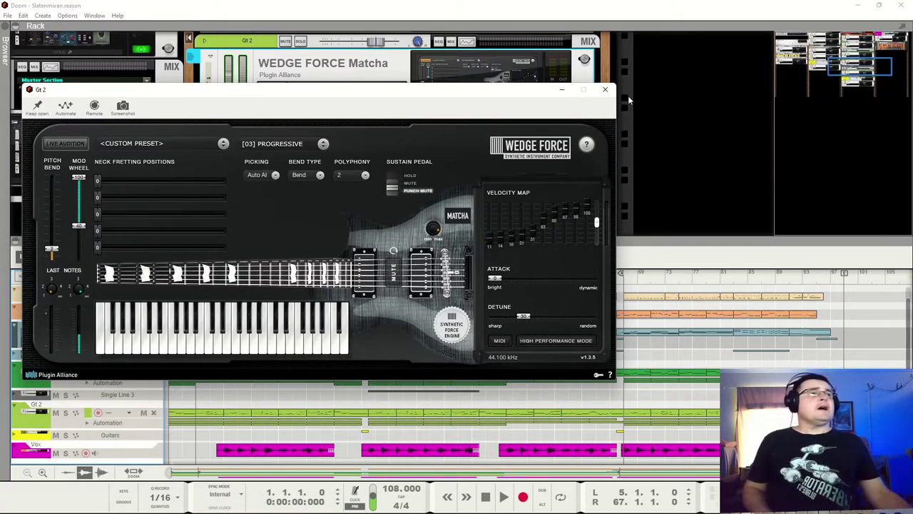
click(607, 91)
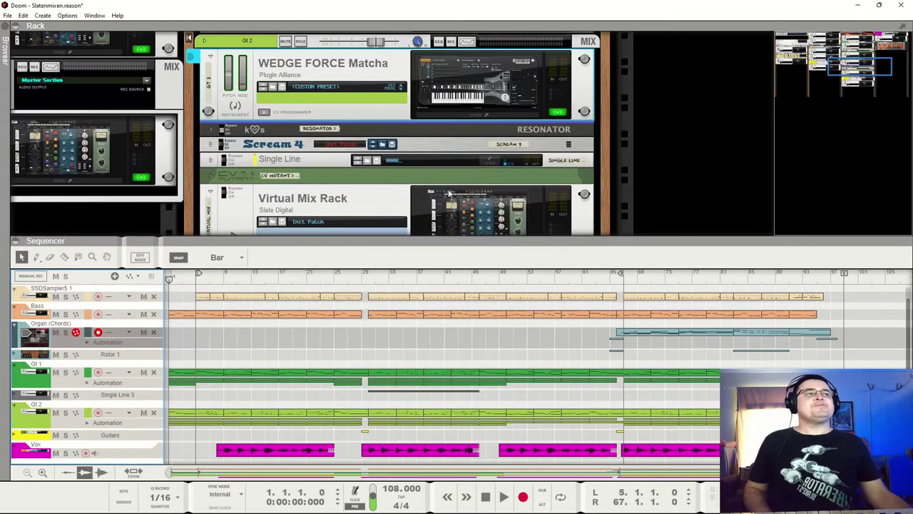
scroll(436, 196, down, 5)
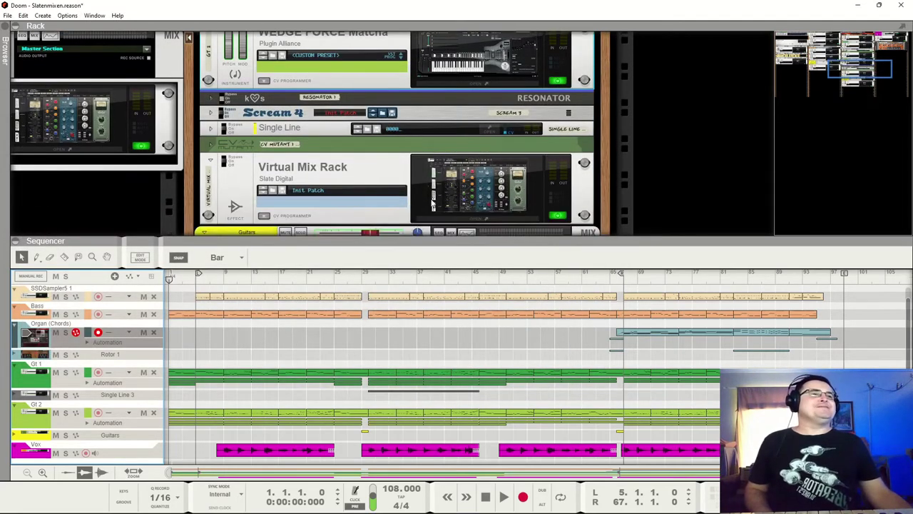
drag(830, 87, 883, 29)
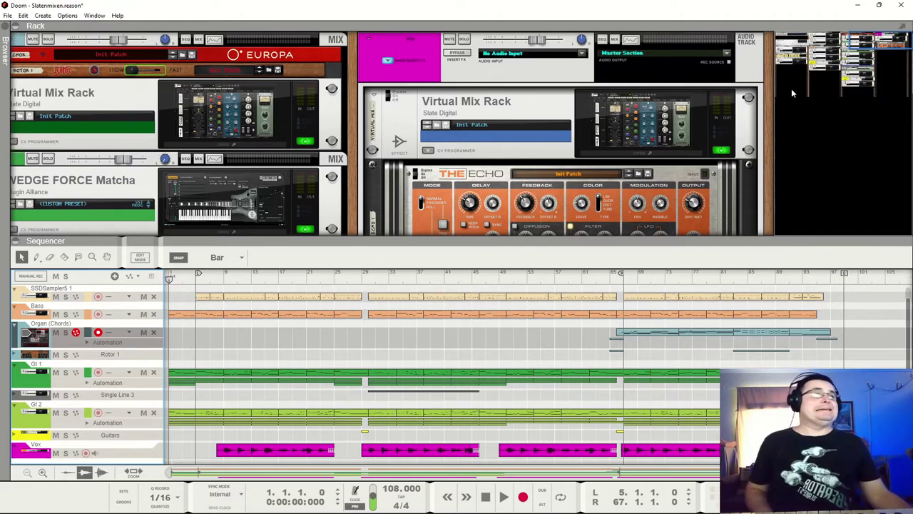
- Bring the master section and drum channel into view and play the full mix from the song's start
click(864, 38)
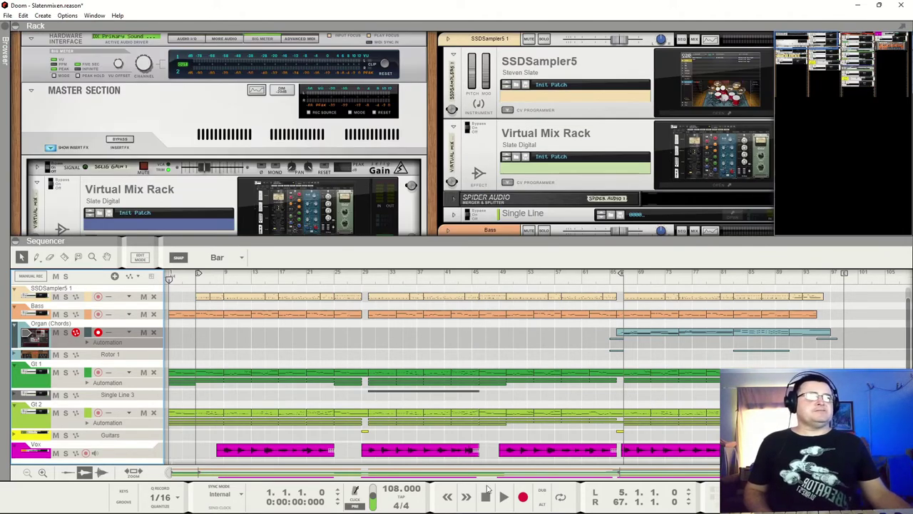
click(504, 498)
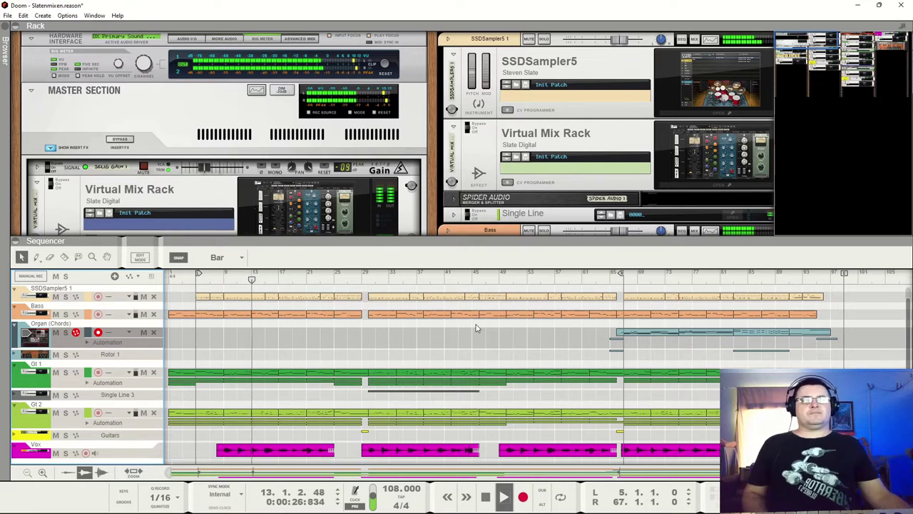
click(485, 497)
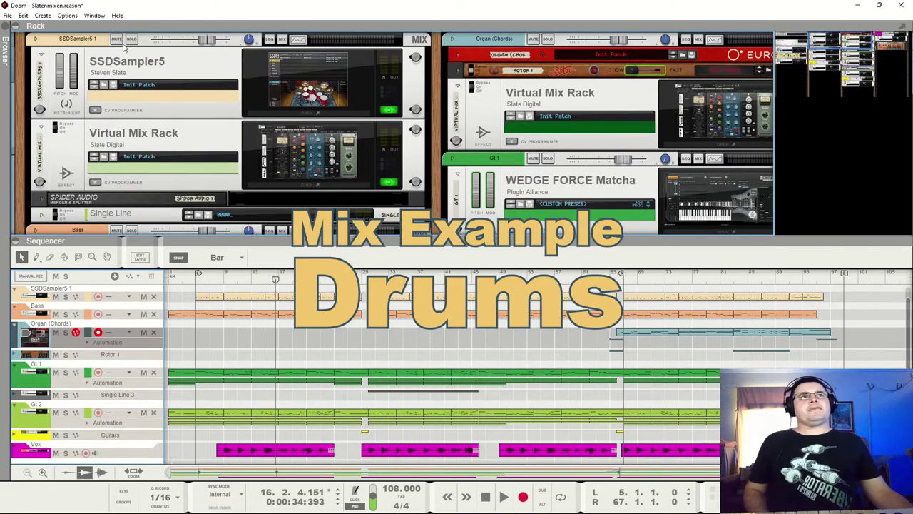
- Solo the SSDSampler5 drum channel and play the drums briefly from the left locator at bar 5
click(132, 39)
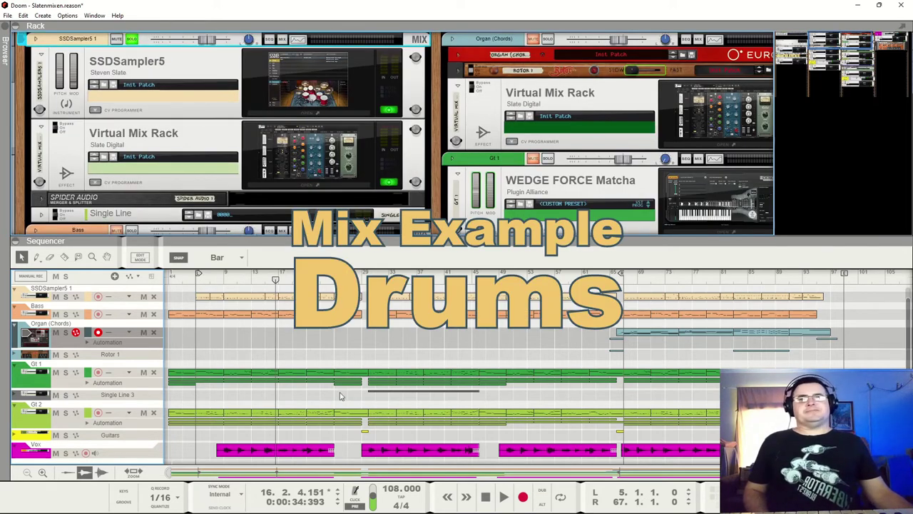
click(200, 274)
key(space)
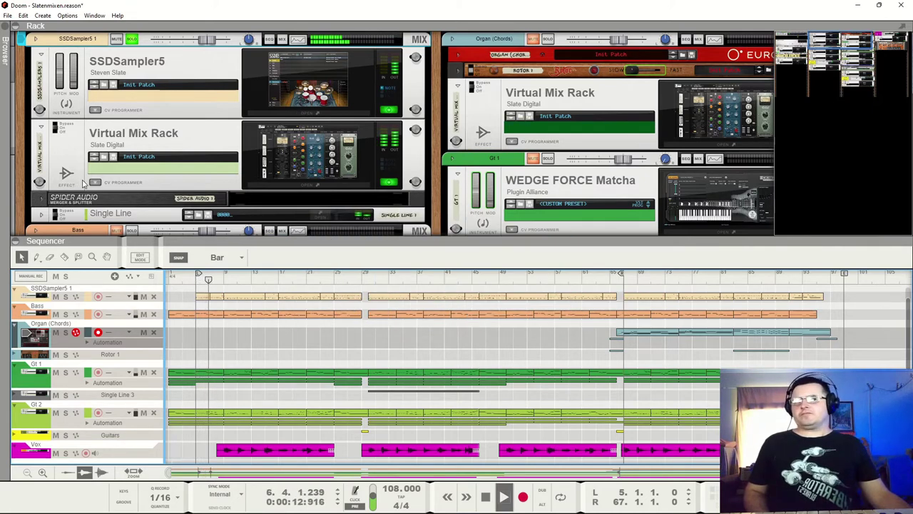
key(space)
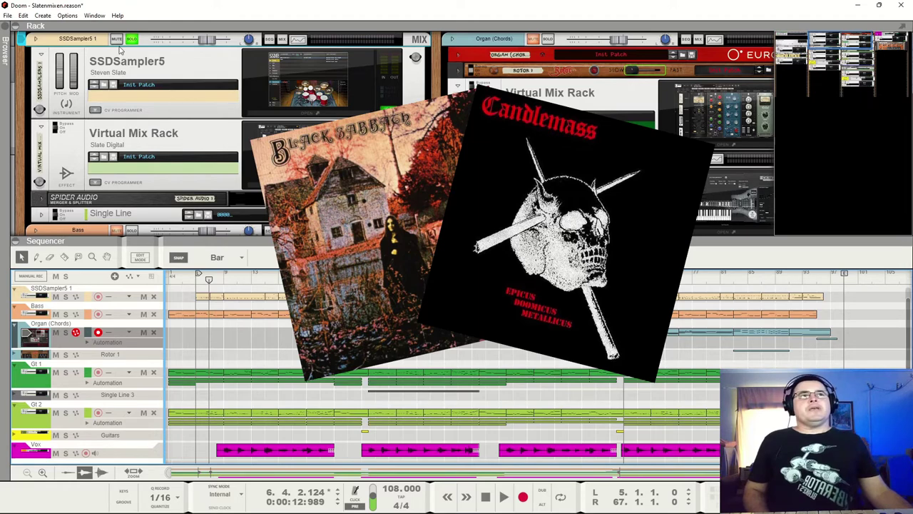
- Switch off the drum channel's Virtual Mix Rack and Single Line effects, and play the dry drums
click(57, 128)
click(58, 218)
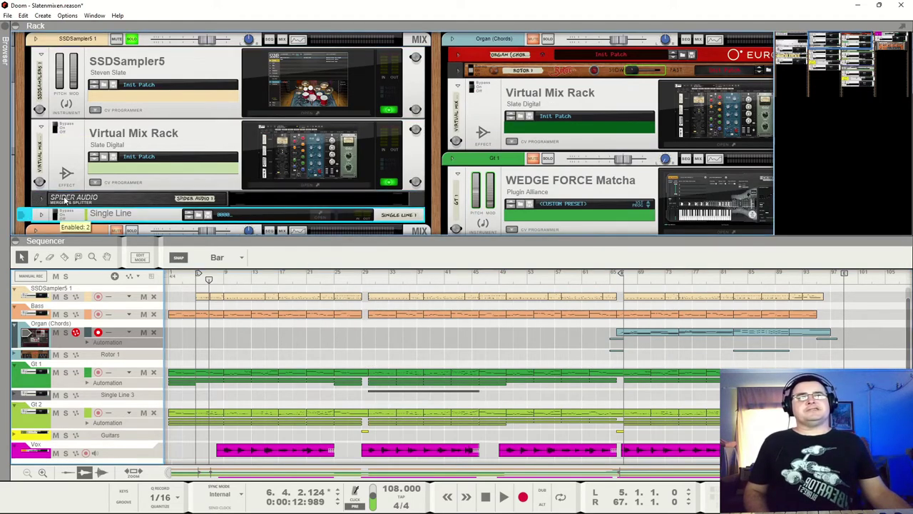
key(space)
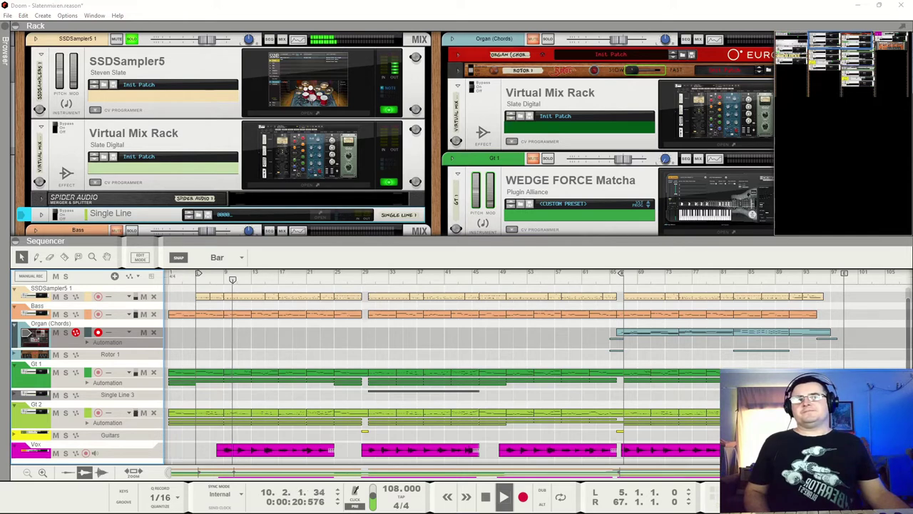
key(space)
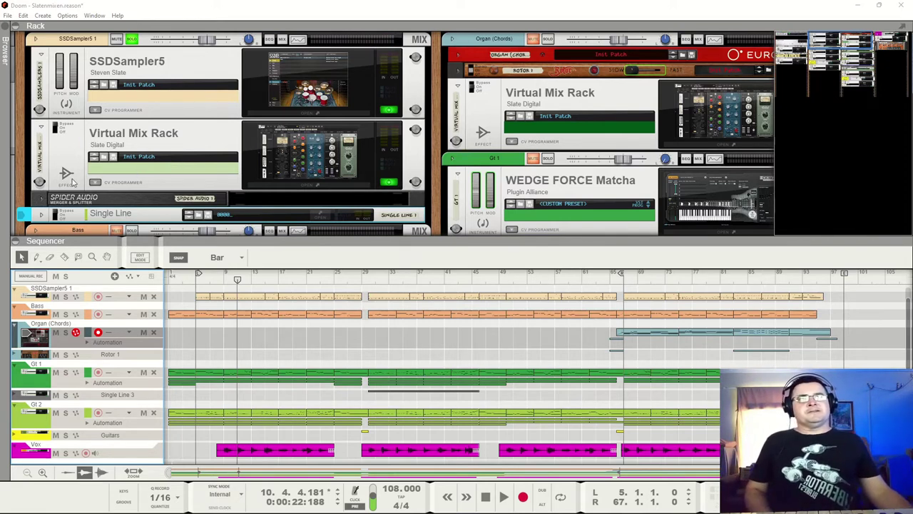
- Switch the drum channel's Single Line echo on, play the drums through it, and open its window clear of the drum devices
click(57, 214)
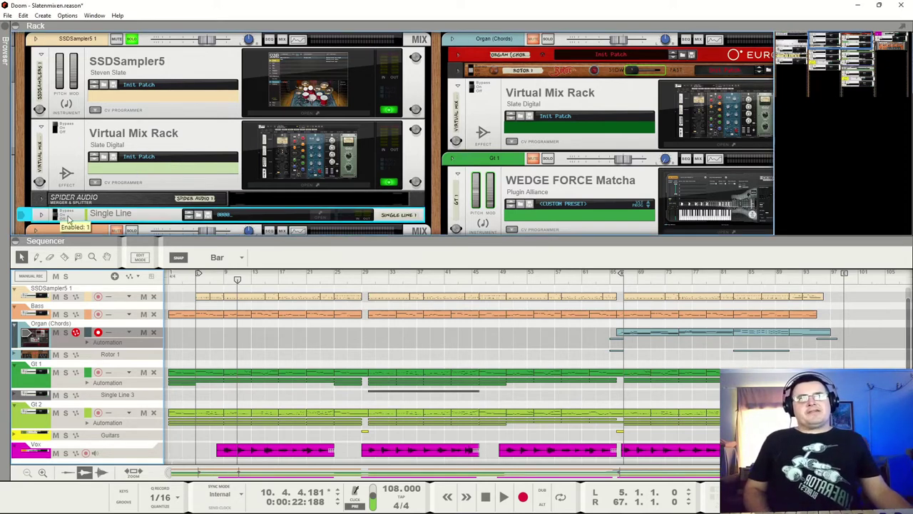
key(space)
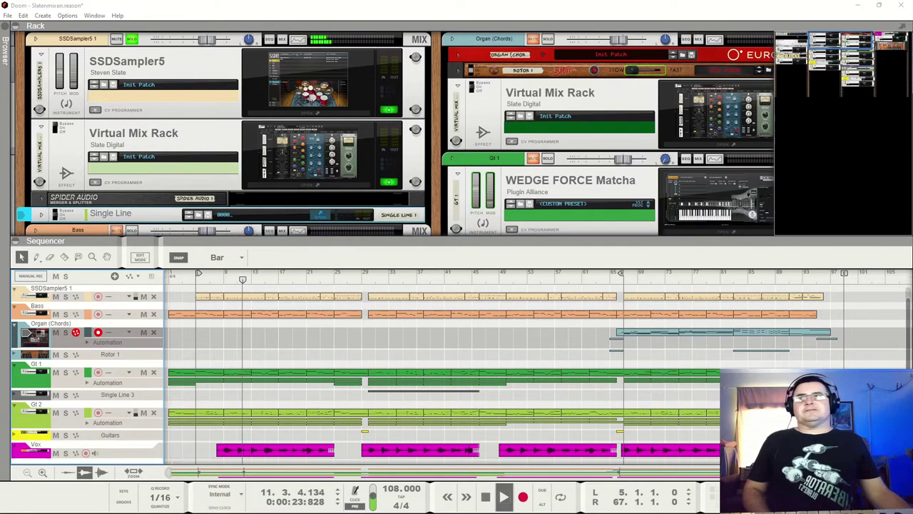
click(319, 215)
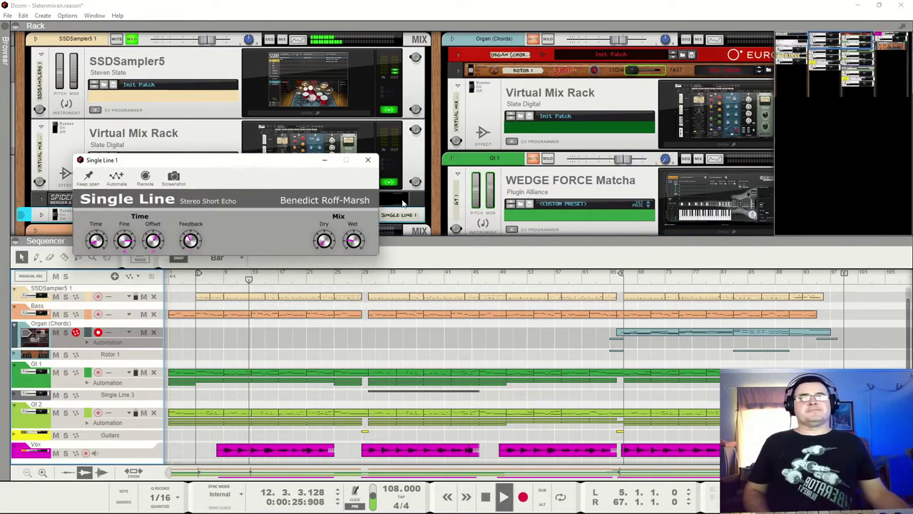
drag(293, 166, 541, 204)
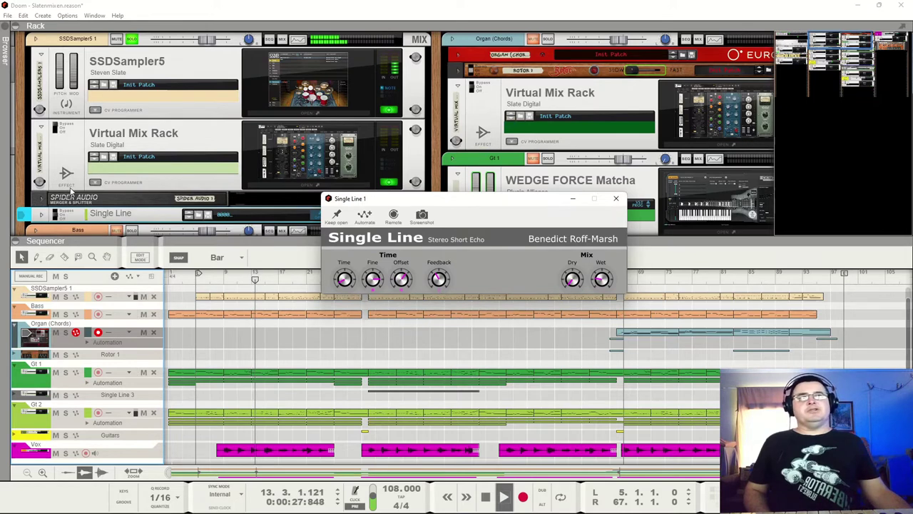
- Compare the drums with Single Line off and on, stop playback, and close the Single Line window
click(61, 214)
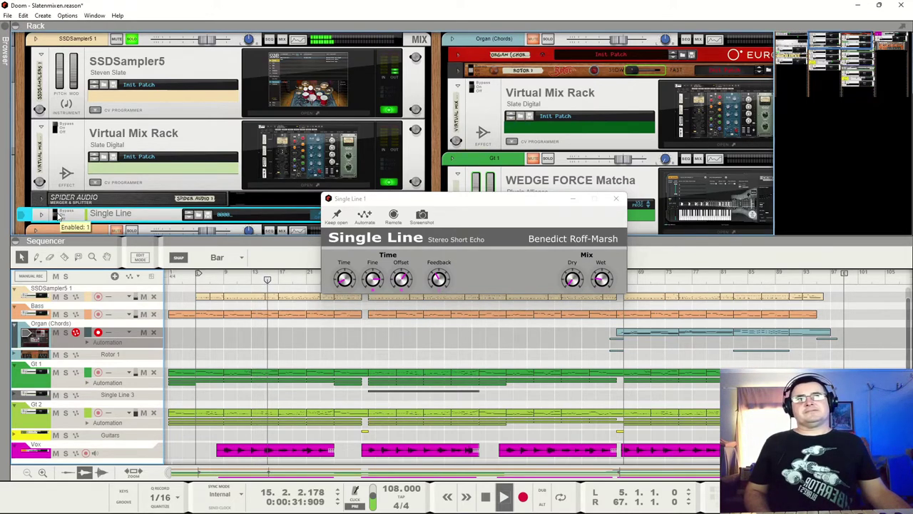
click(61, 214)
key(space)
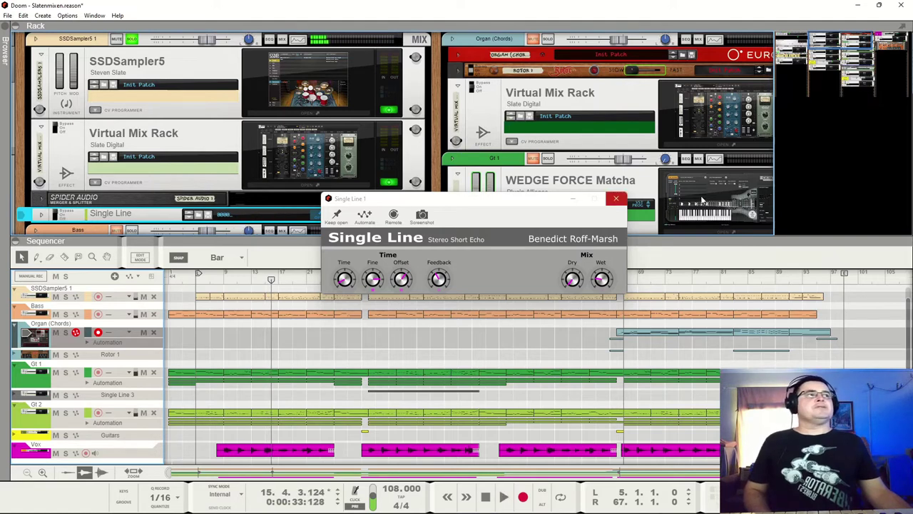
click(615, 198)
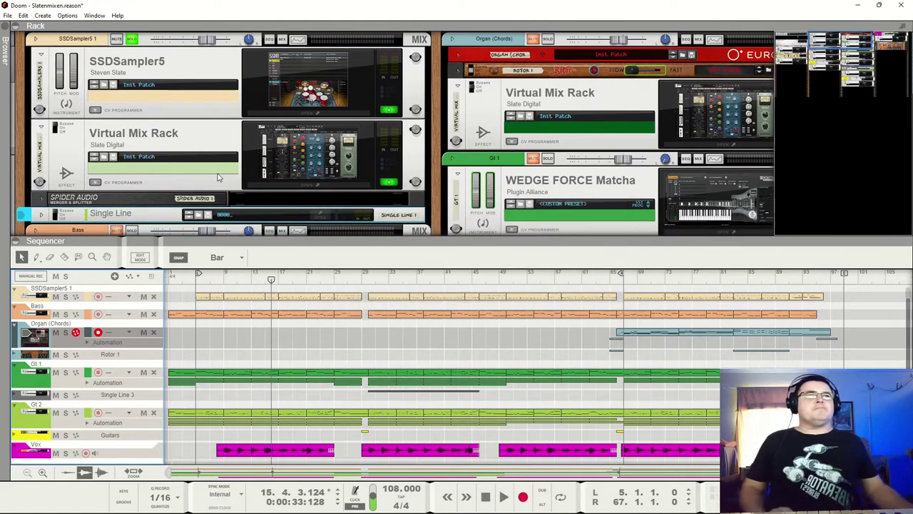
- Switch on and open the drum channel's Virtual Mix Rack, and play the drums while toggling the FG-Stress compressor
click(59, 132)
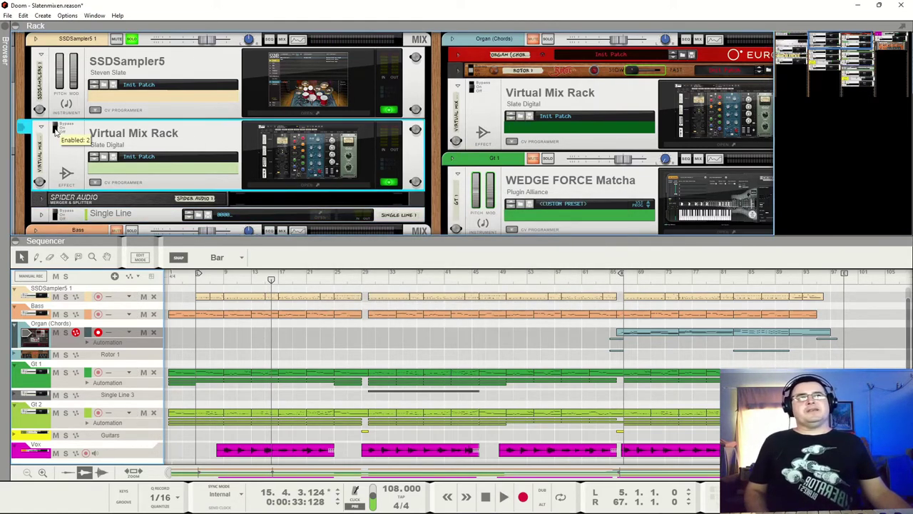
click(308, 176)
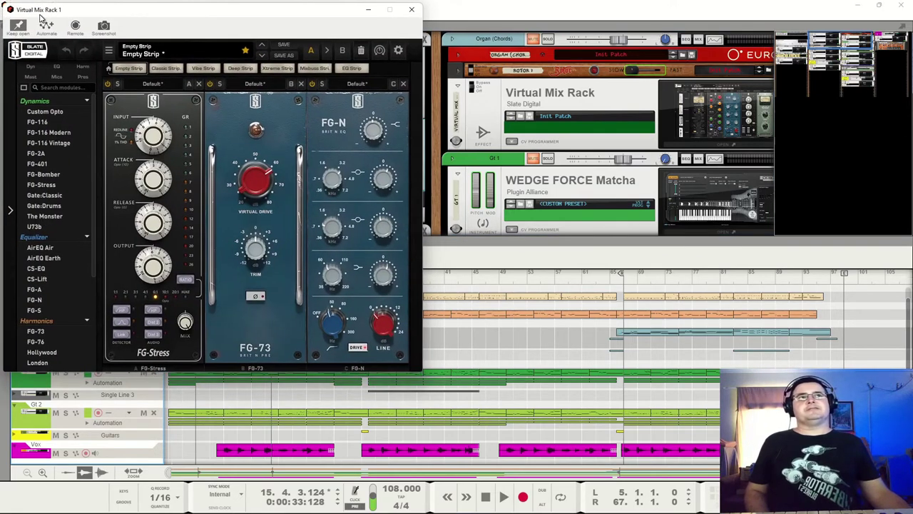
key(space)
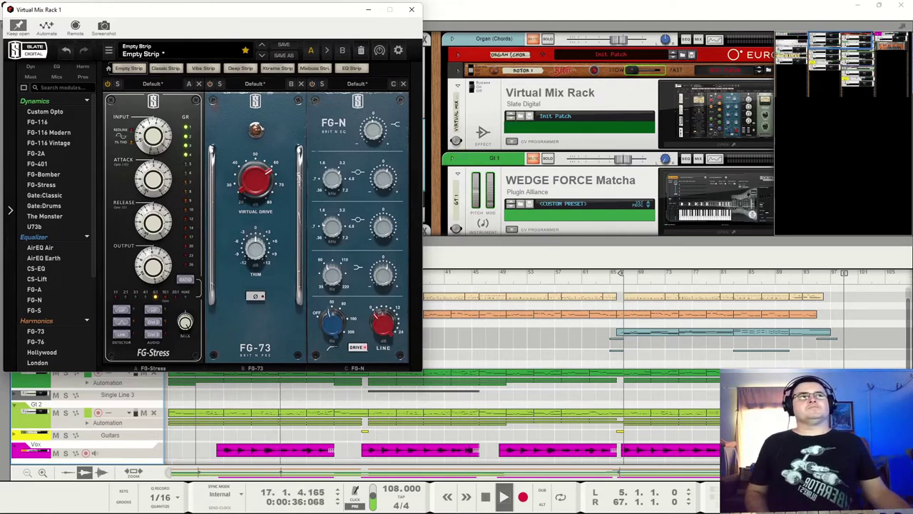
click(107, 84)
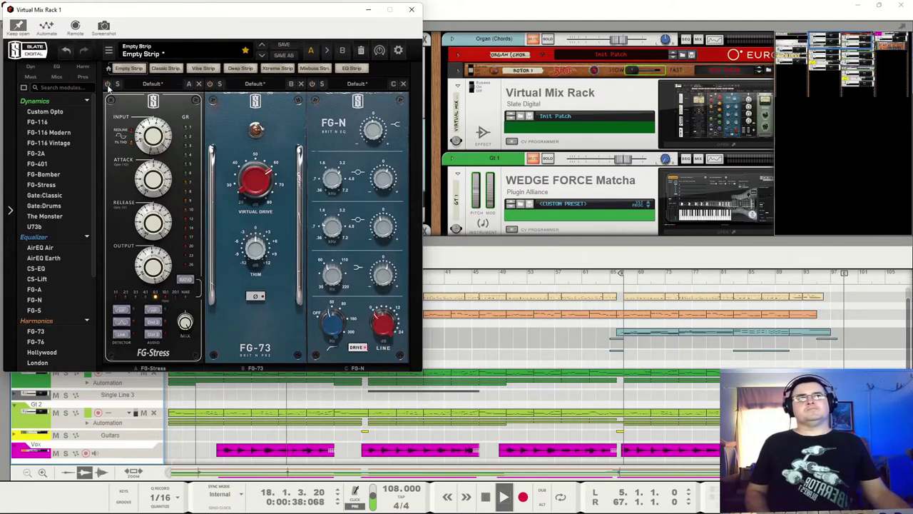
key(space)
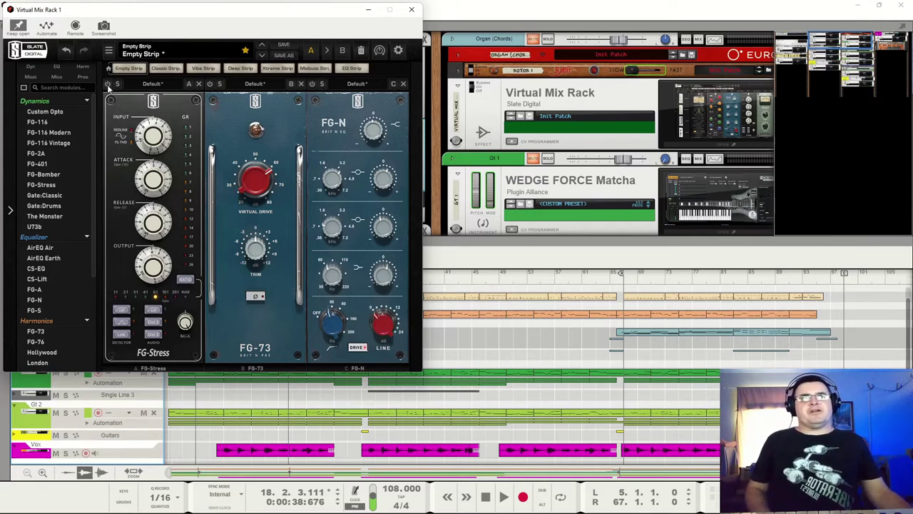
- Play the drums through the engaged FG-Stress compressor and examine its gain reduction meter
mouse_move(172, 143)
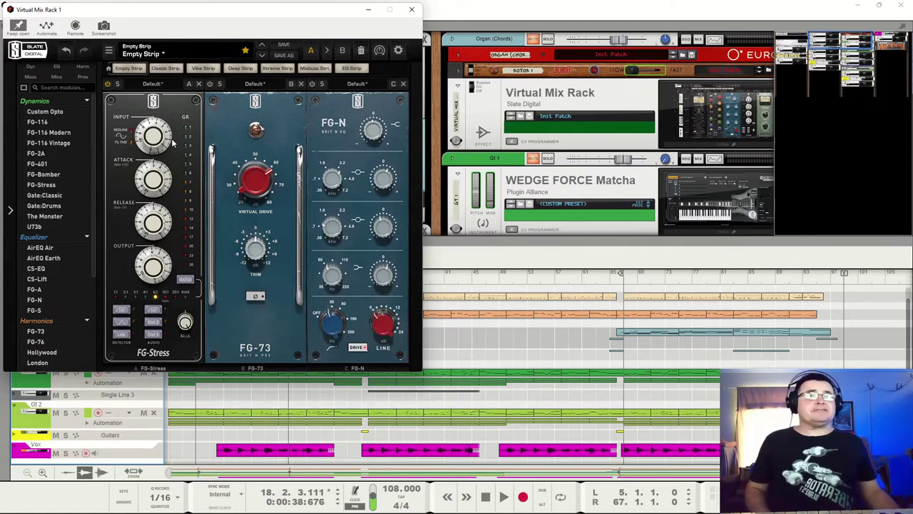
key(space)
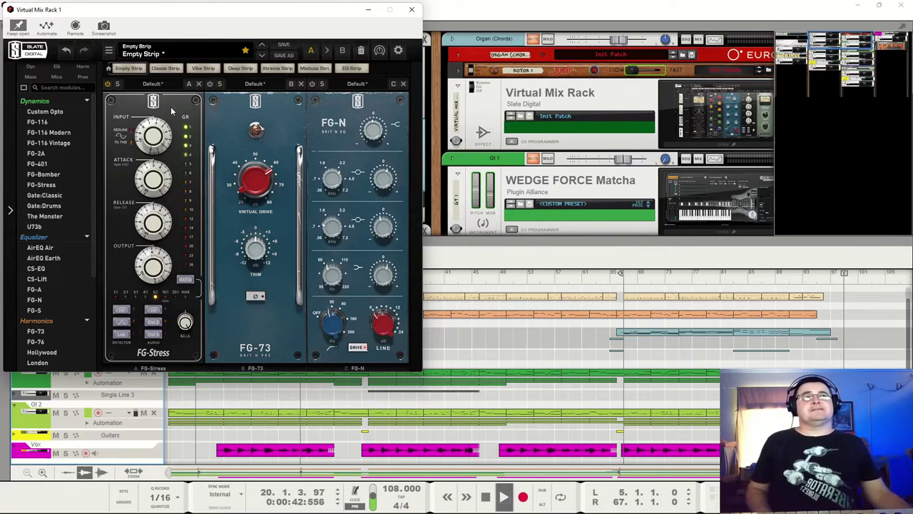
key(space)
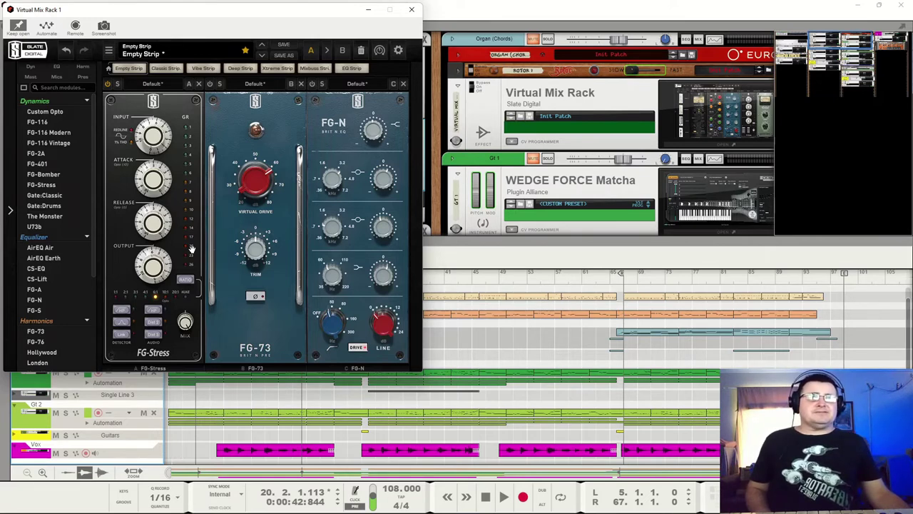
key(space)
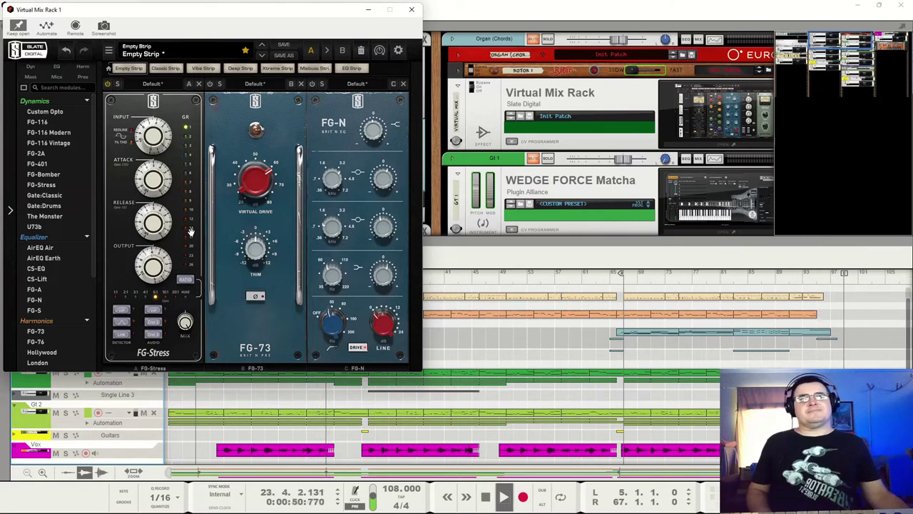
- Audition the drums through FG-73 with FG-Stress bypassed, and again with FG-Stress re-engaged
key(space)
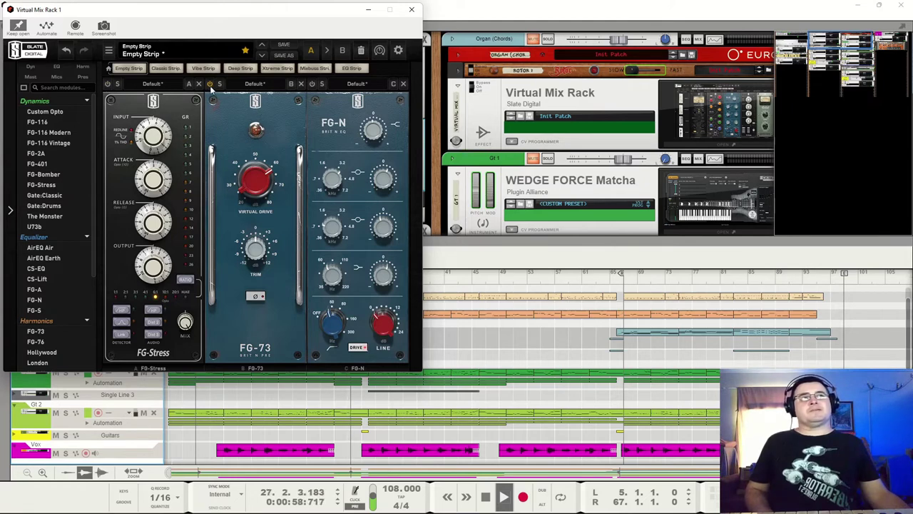
key(space)
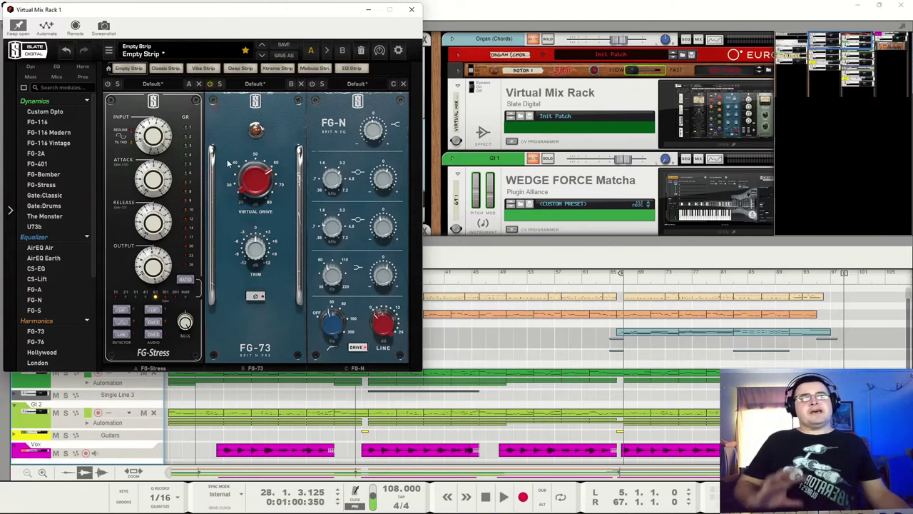
mouse_move(250, 200)
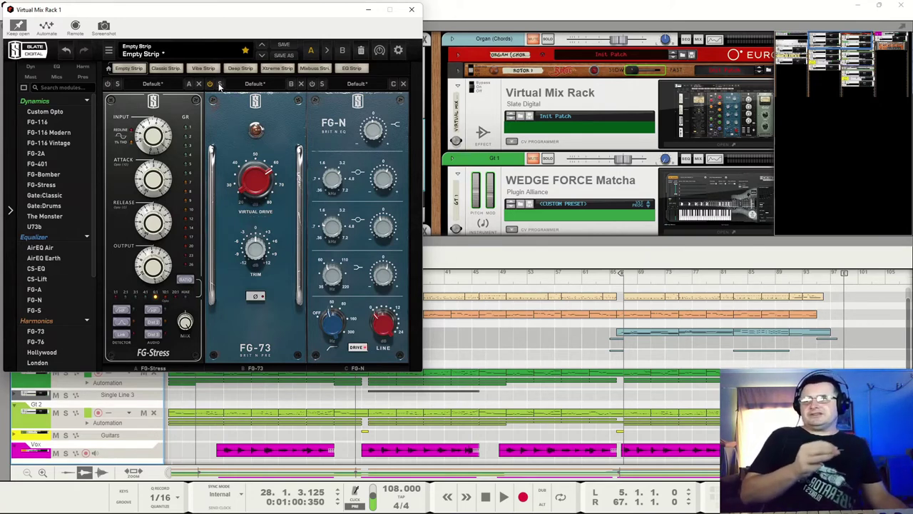
click(108, 84)
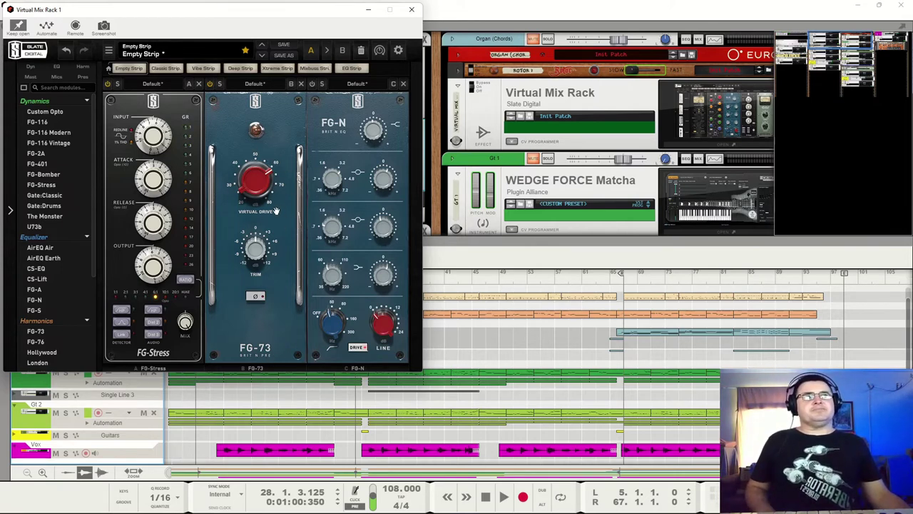
key(space)
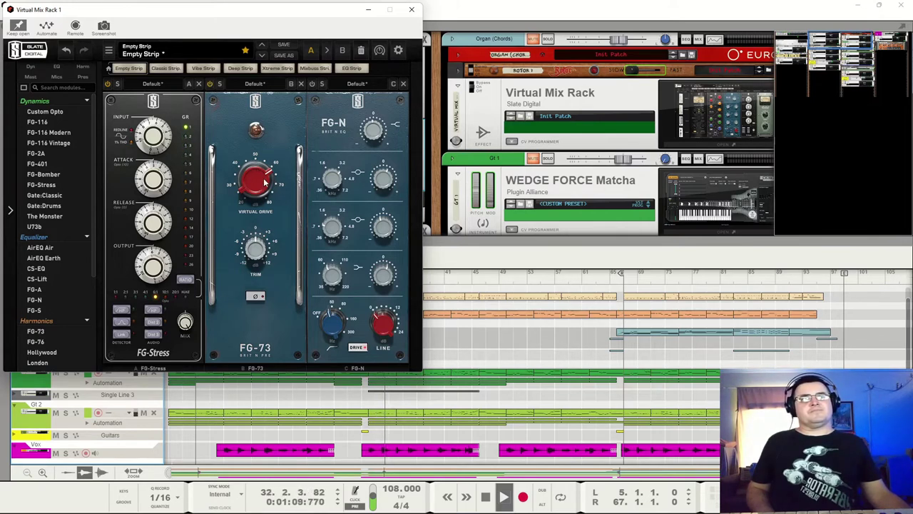
key(space)
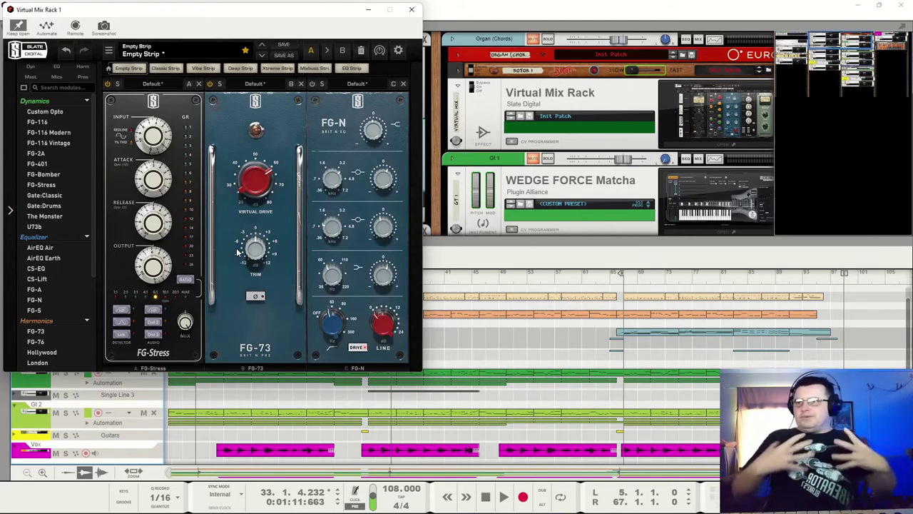
- Play the drums to hear what the FG-N equalizer adds, and close the Virtual Mix Rack window
drag(239, 237, 239, 230)
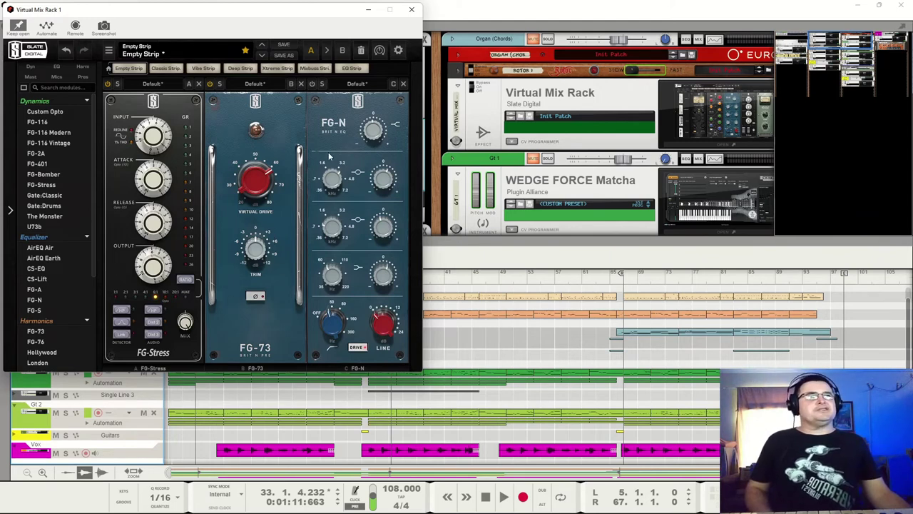
key(space)
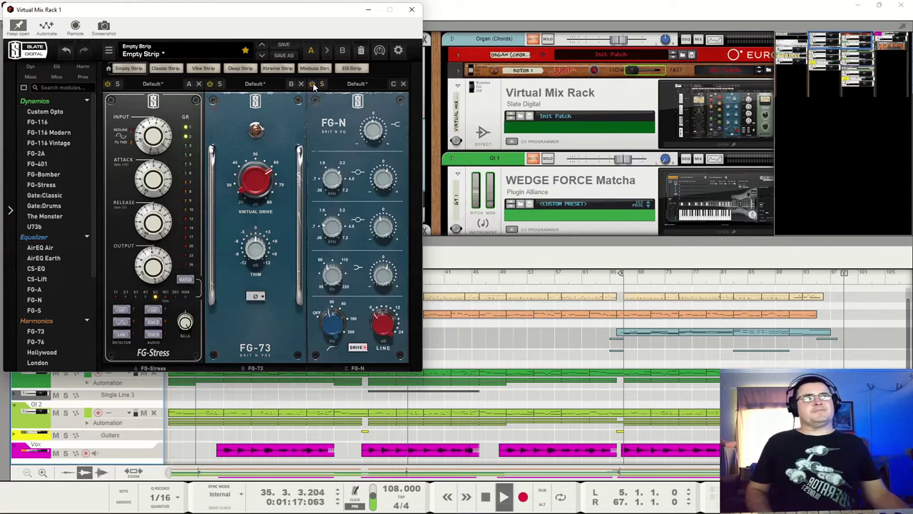
key(space)
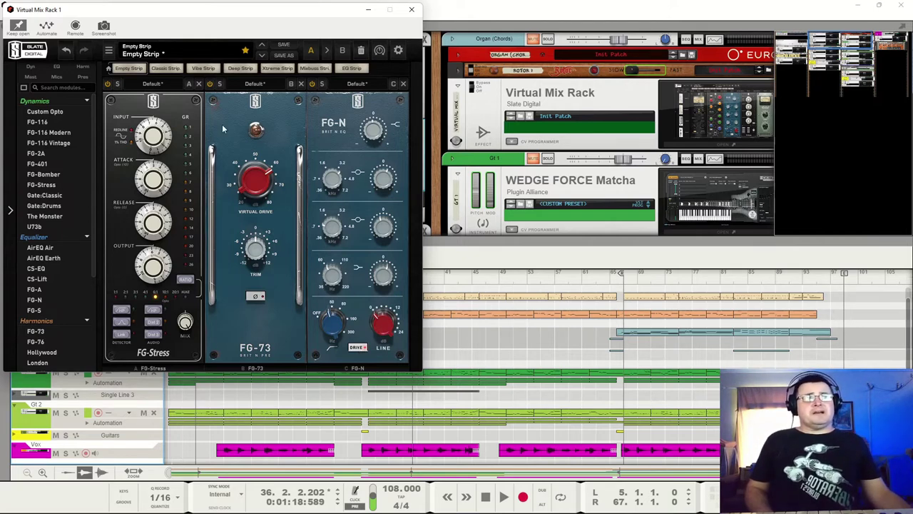
click(412, 10)
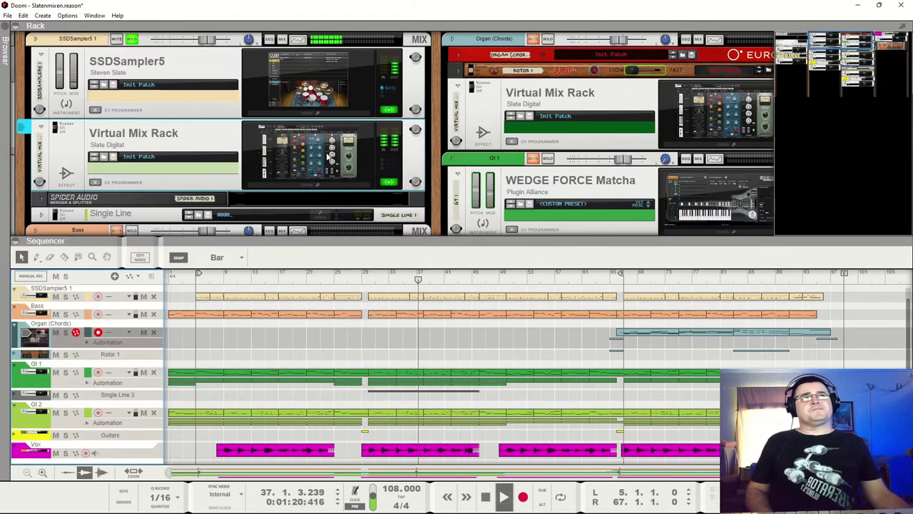
- Compare the drums with their Virtual Mix Rack switched off and back on, and play them with the Single Line device enabled
click(391, 184)
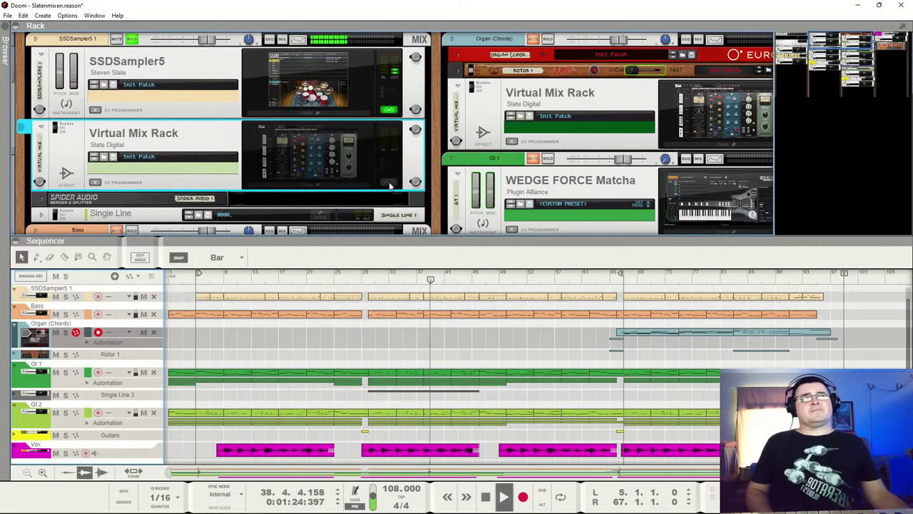
click(389, 185)
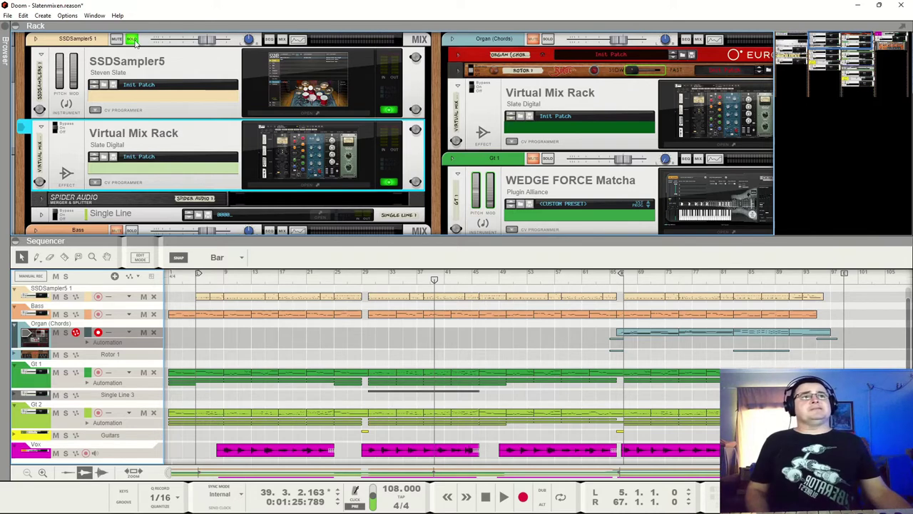
click(55, 217)
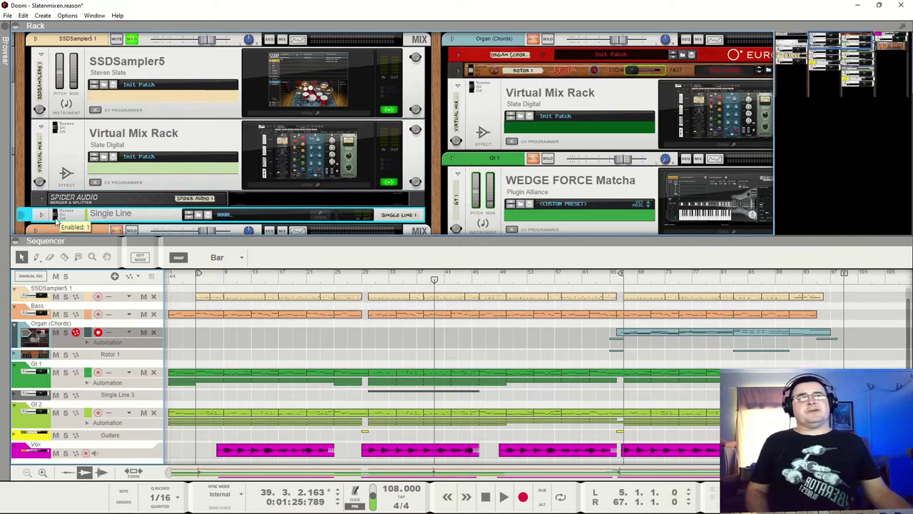
key(space)
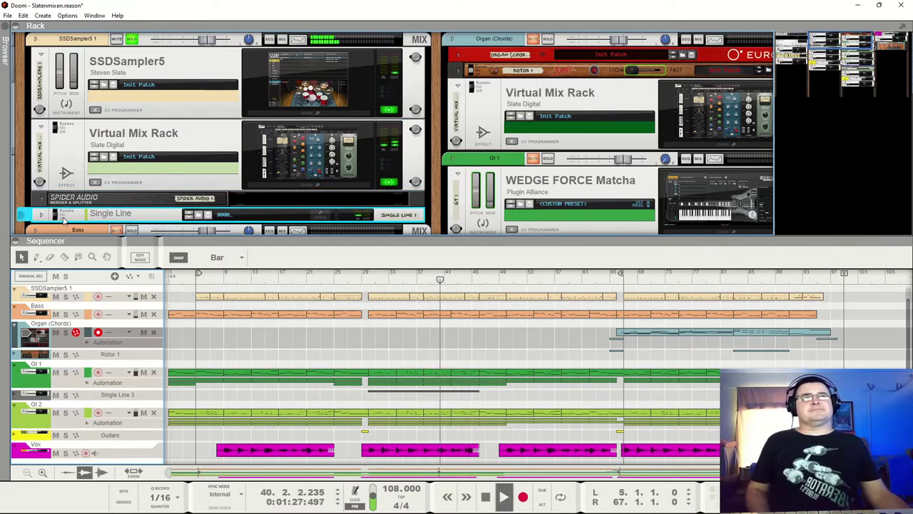
key(space)
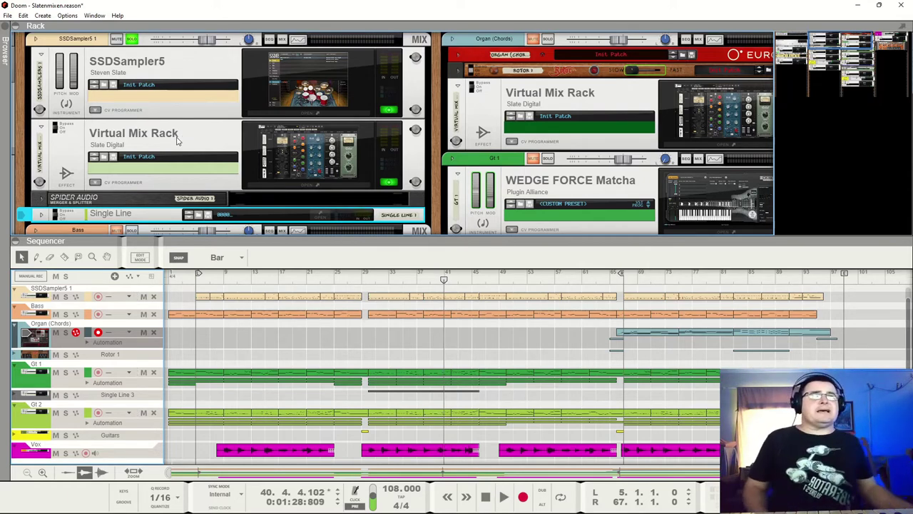
- Move the solo from the drums to the Bass channel and play it with its Virtual Mix Rack off and on
click(138, 37)
scroll(149, 32, down, 2)
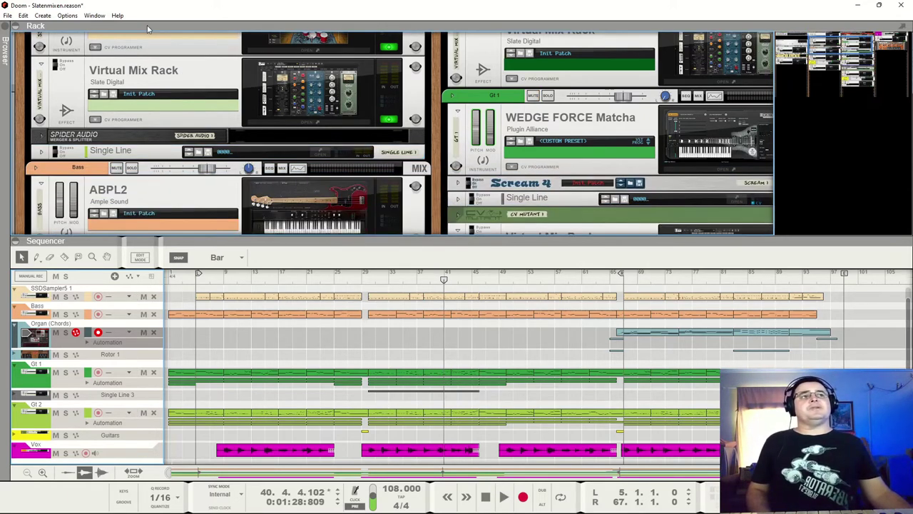
scroll(136, 168, down, 4)
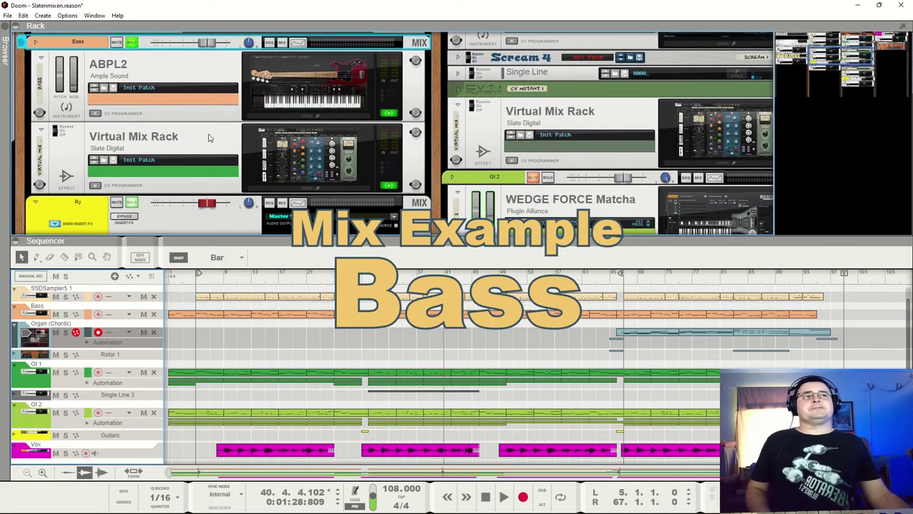
key(space)
click(391, 185)
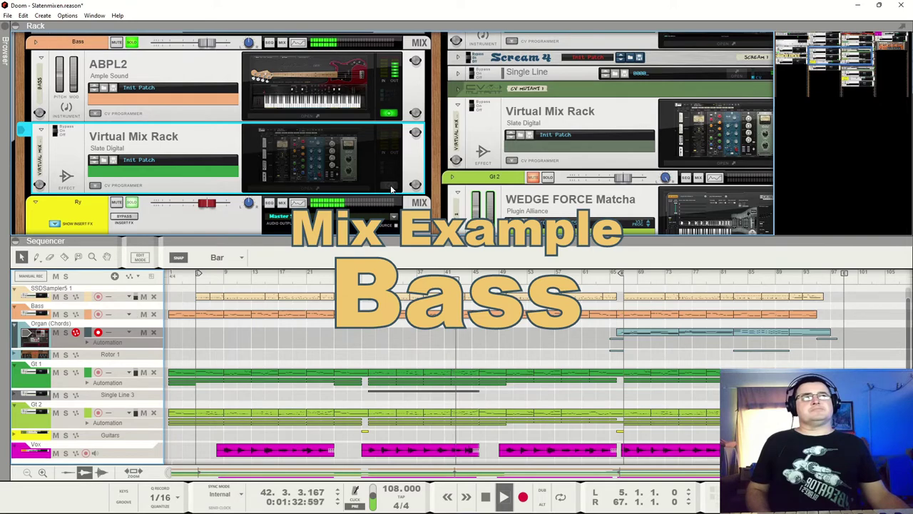
click(390, 185)
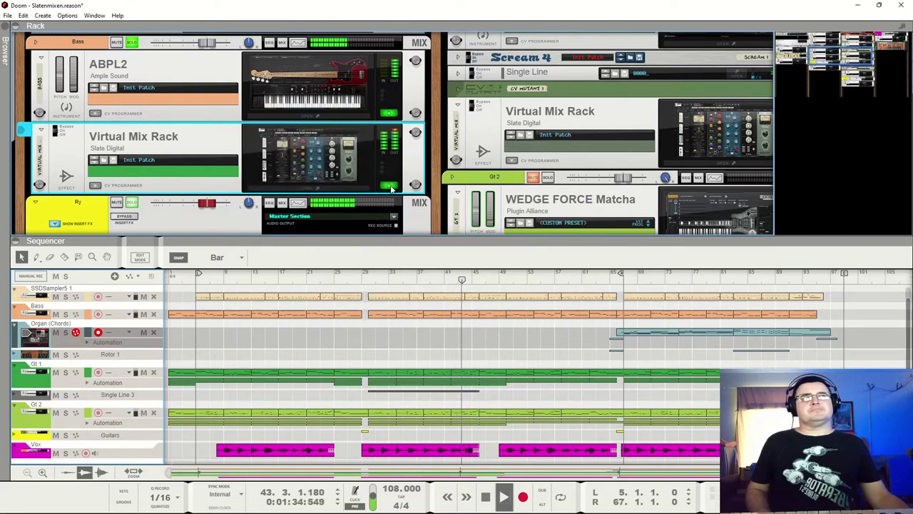
- Open the Bass channel's Virtual Mix Rack with its window kept open, and play the bass through FG-Bomber and FG-A
click(328, 175)
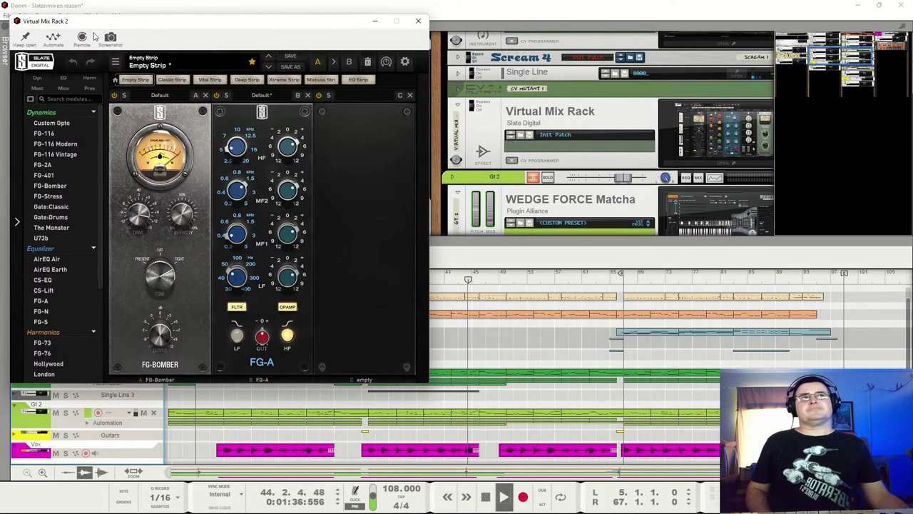
drag(47, 24, 44, 11)
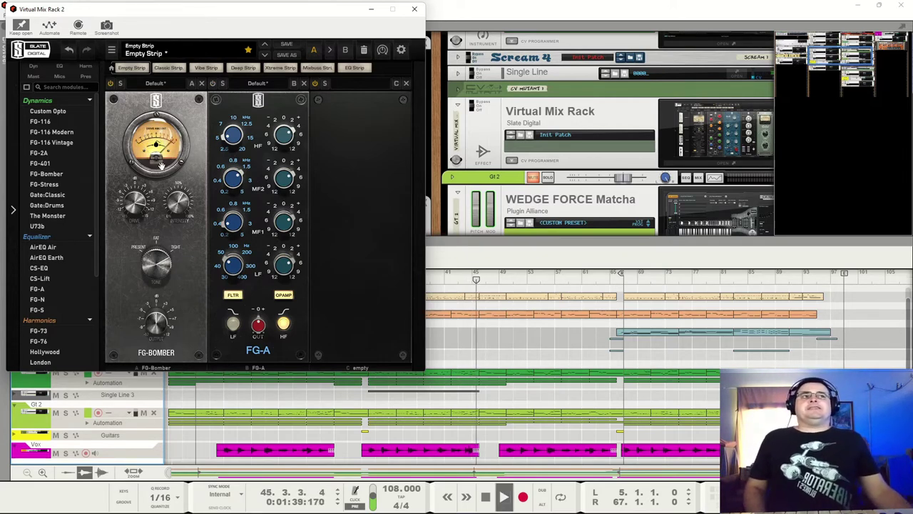
key(space)
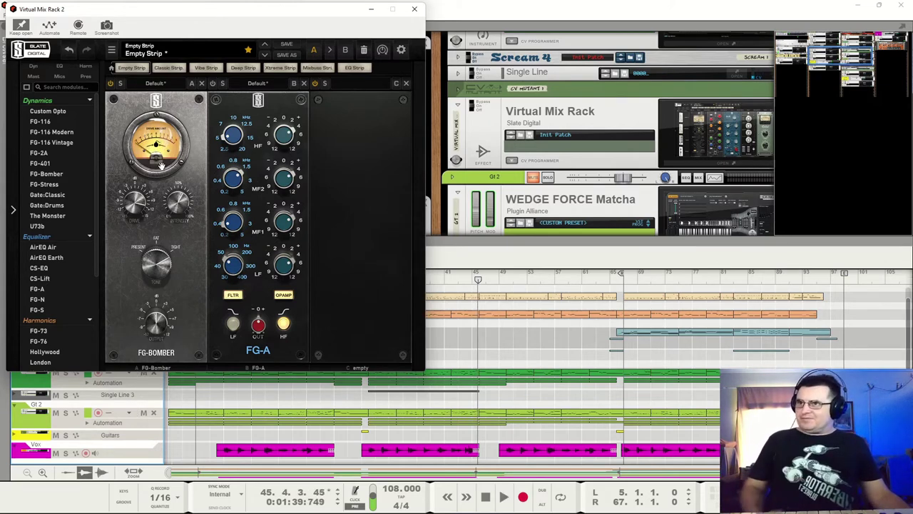
key(space)
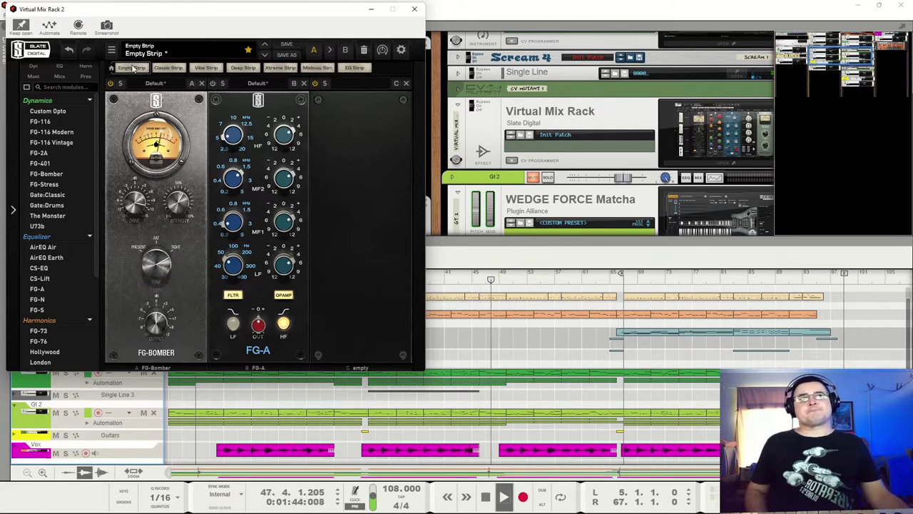
- Audition the bass with the FG-Bomber module bypassed and re-engaged, and stop playback
click(110, 84)
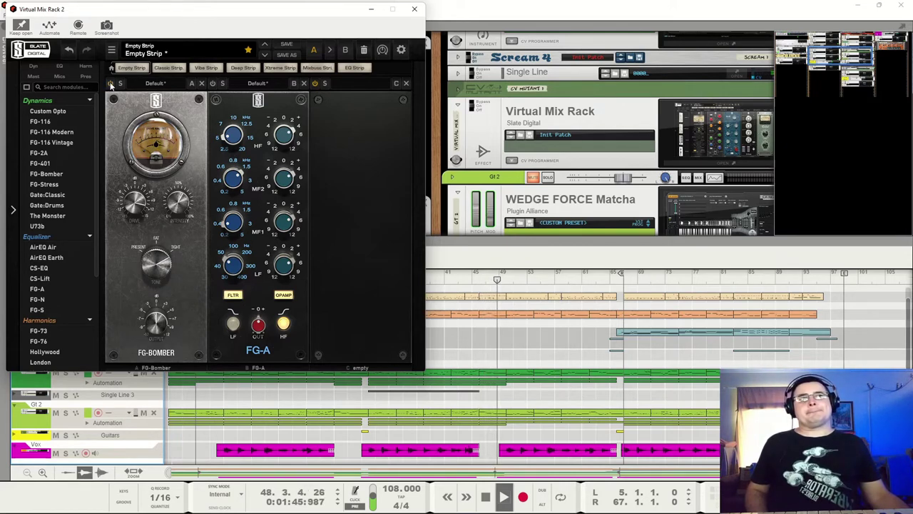
click(110, 83)
key(space)
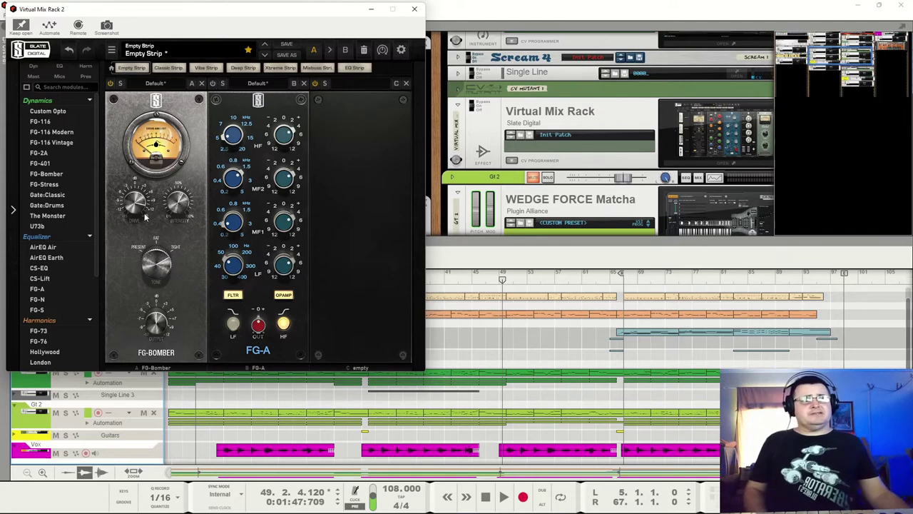
- Play the bass to hear what the FG-A equalizer adds, and close the Virtual Mix Rack window
mouse_move(157, 267)
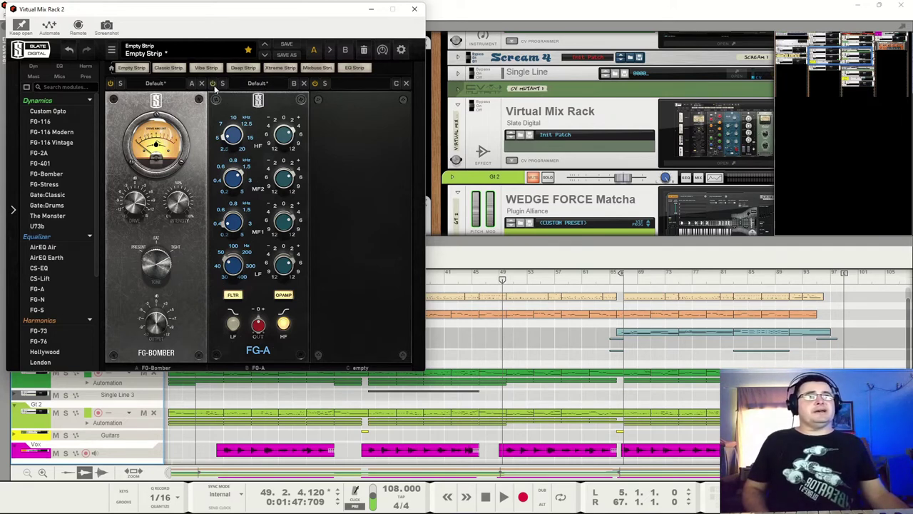
key(space)
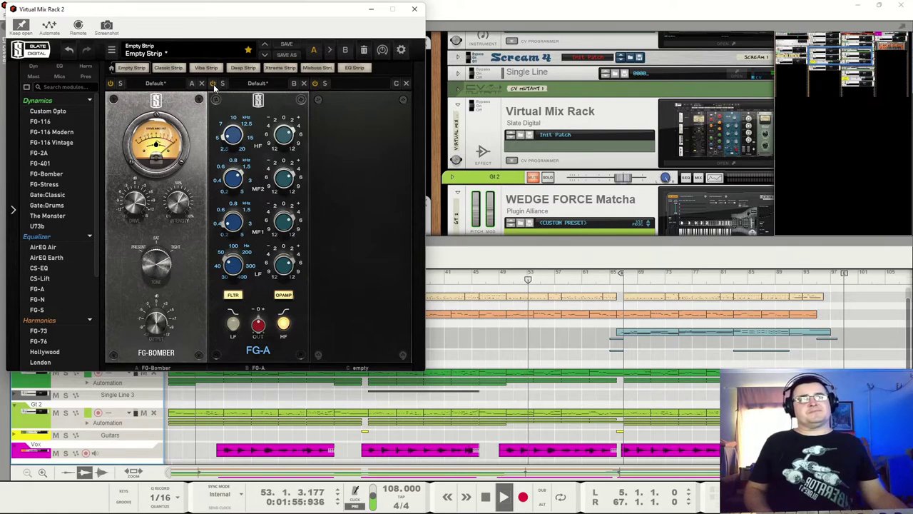
key(space)
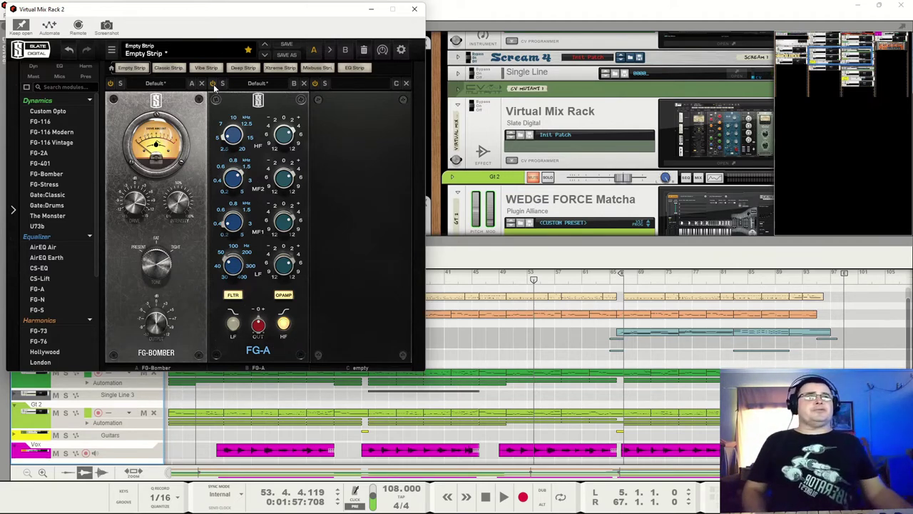
click(409, 14)
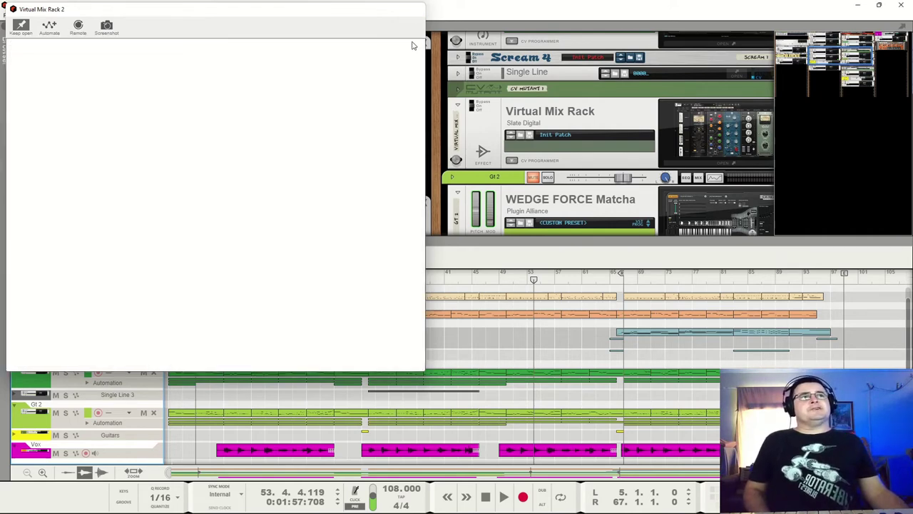
- Play the bass again to compare the whole Virtual Mix Rack switched off and on
key(space)
click(389, 186)
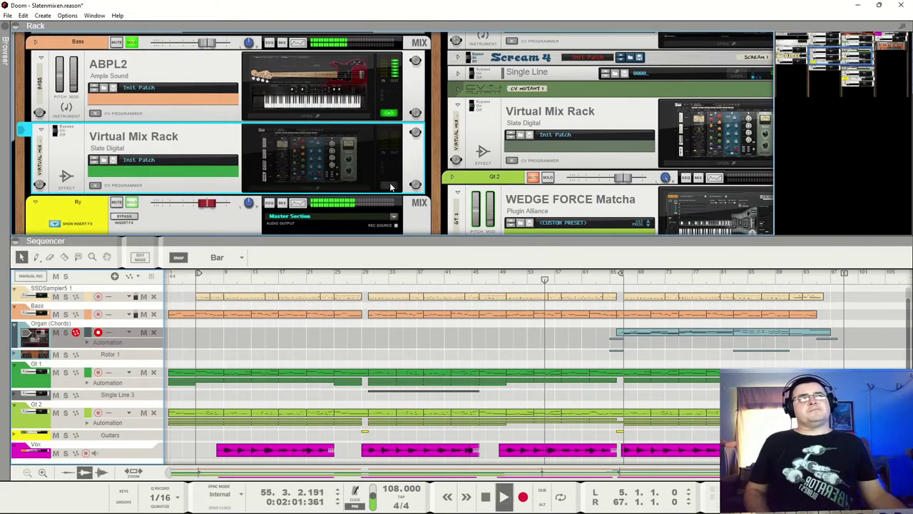
click(389, 186)
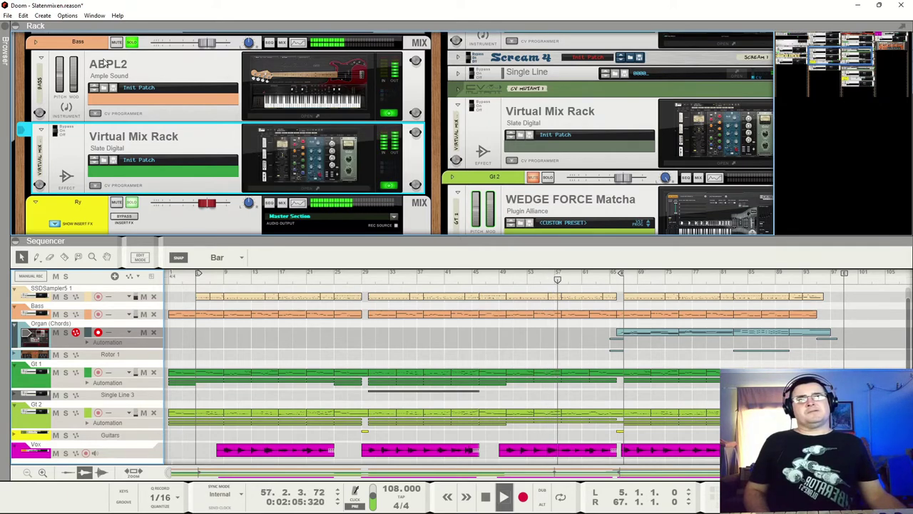
- Move the solo from Bass to the Ry bus, and open the bus's Virtual Mix Rack with its window kept open
click(132, 43)
click(132, 207)
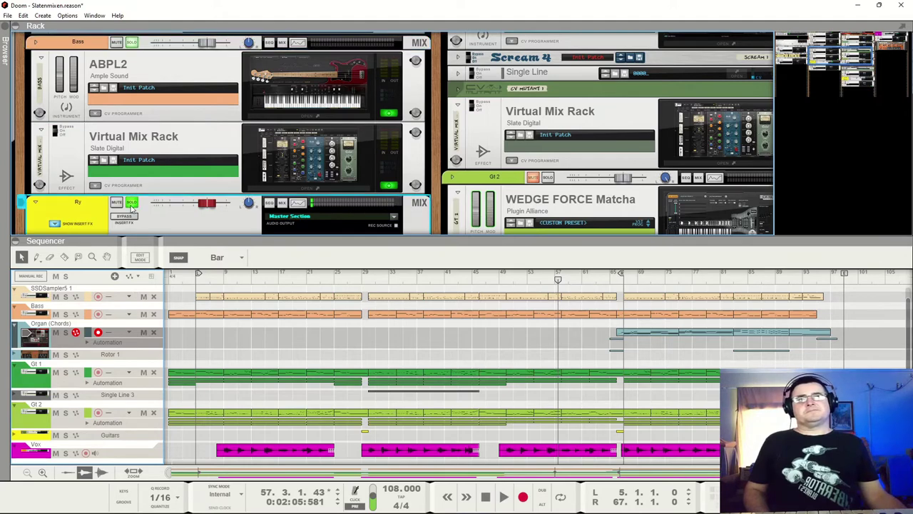
scroll(228, 143, down, 3)
double_click(325, 135)
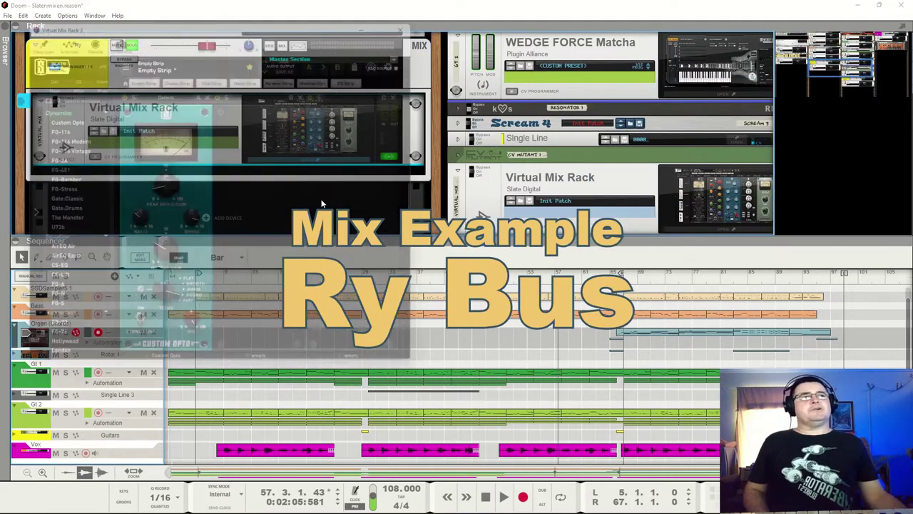
drag(164, 22, 170, 125)
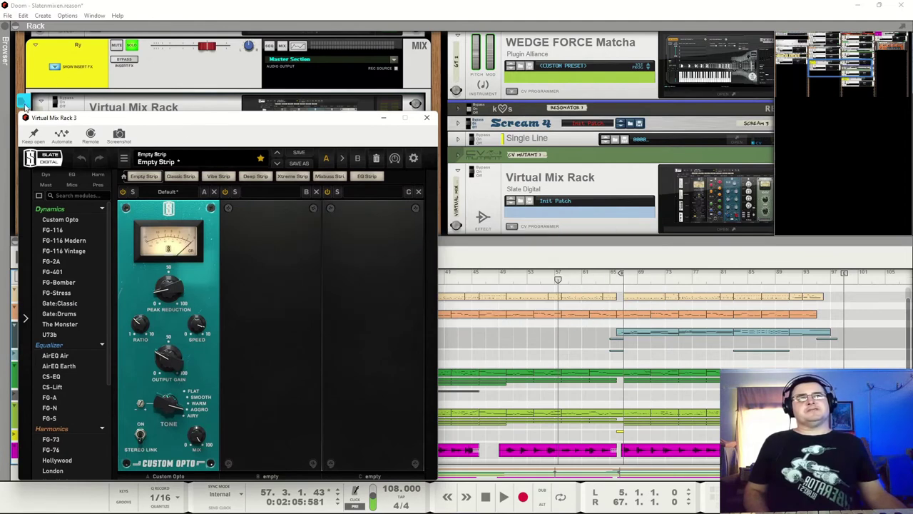
click(34, 133)
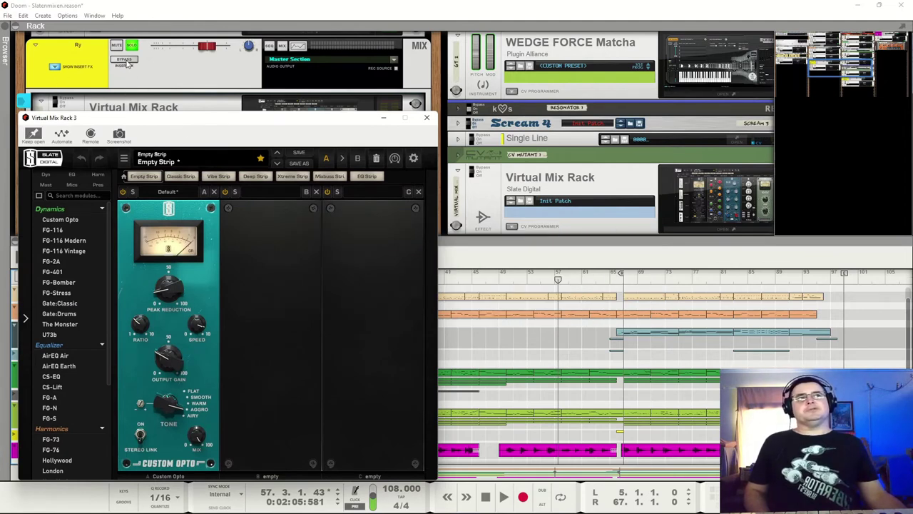
- Play the Ry bus and compare it with its insert effects bypassed and active
key(space)
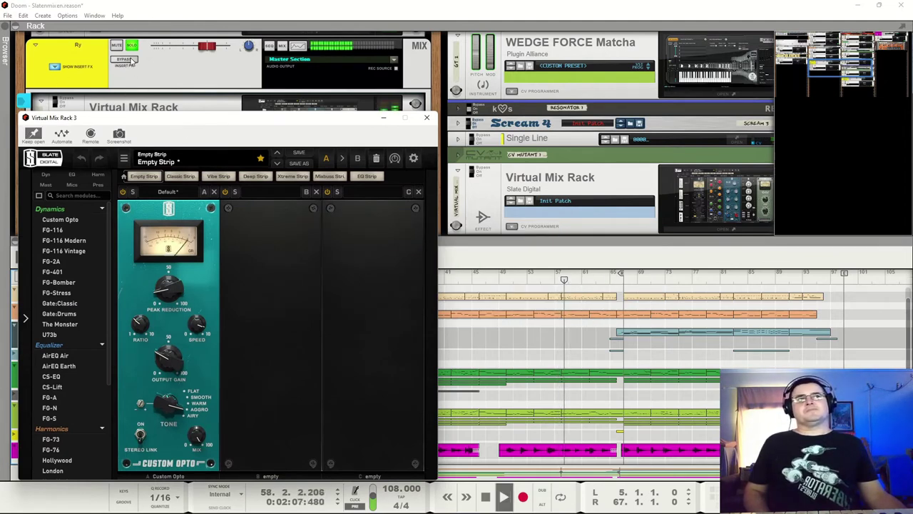
click(132, 62)
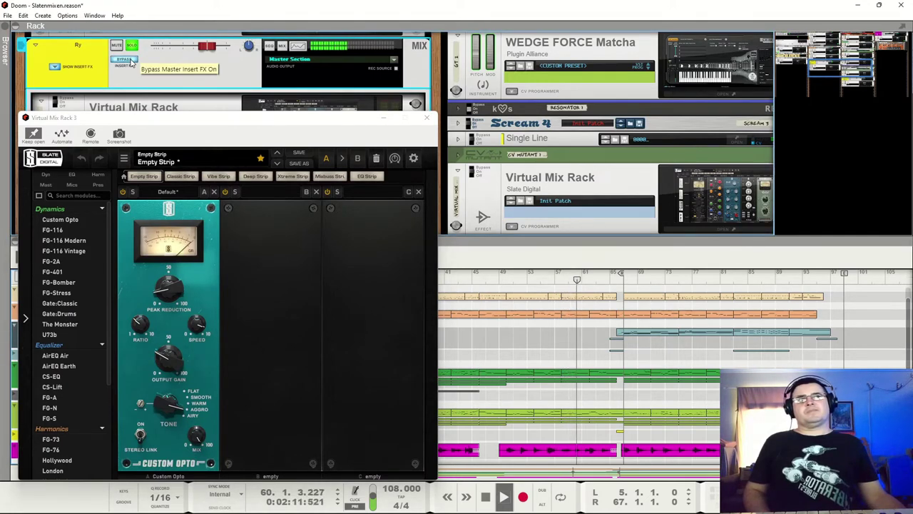
click(131, 63)
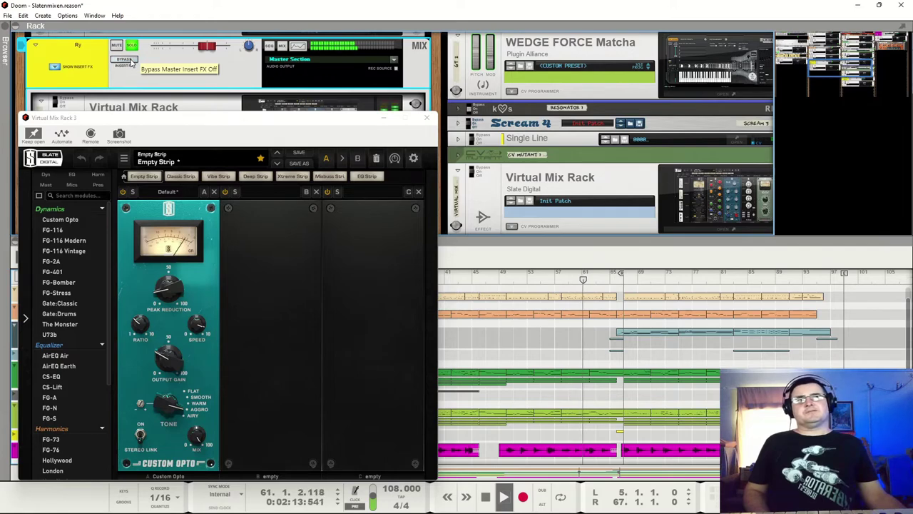
mouse_move(126, 119)
mouse_down()
mouse_move(134, 150)
mouse_move(131, 135)
mouse_up()
key(space)
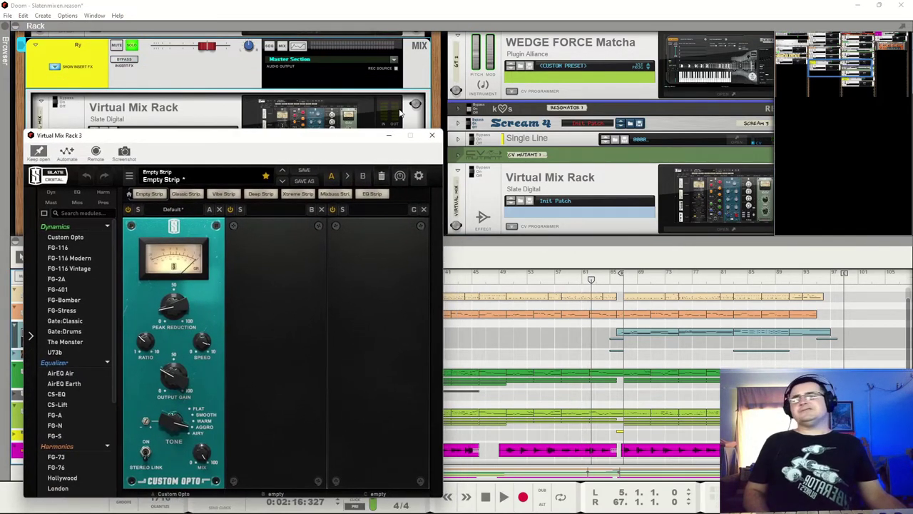
- Play the Ry bus in short passes to hear the Custom Opto compressor, and close its Virtual Mix Rack window
drag(142, 144, 123, 20)
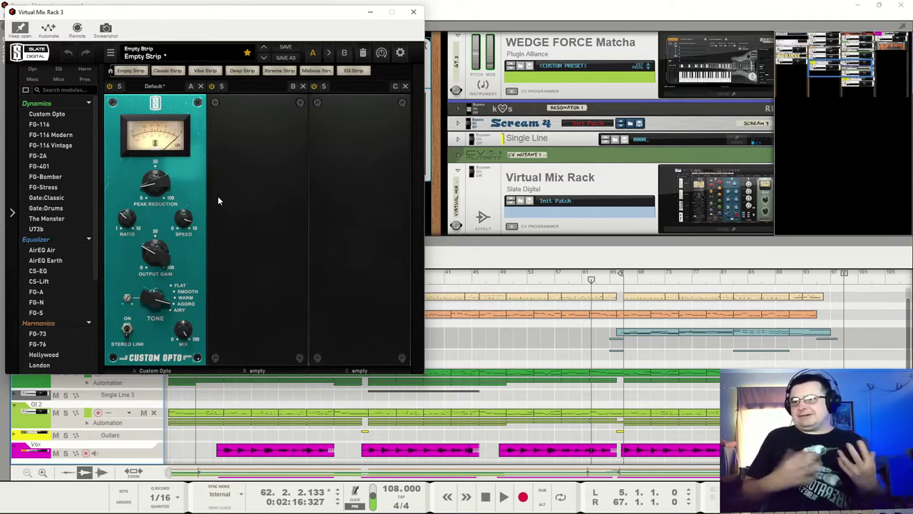
key(space)
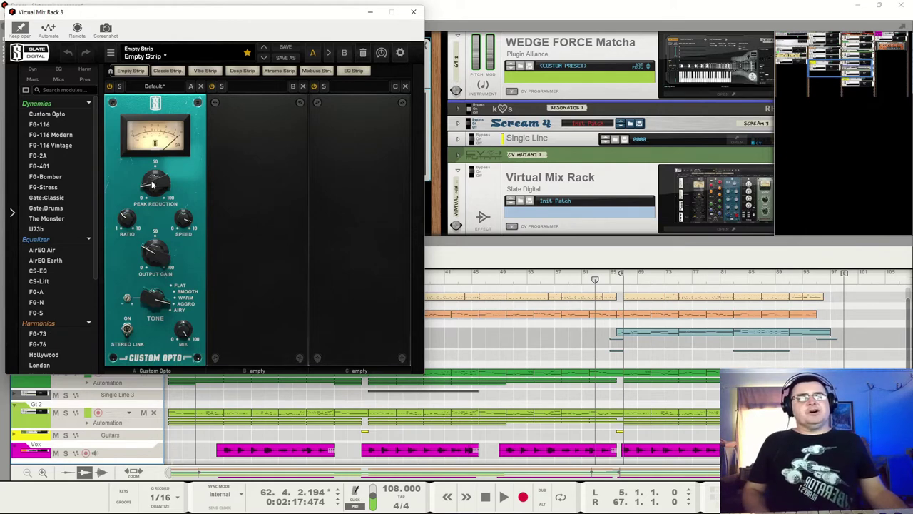
mouse_move(162, 197)
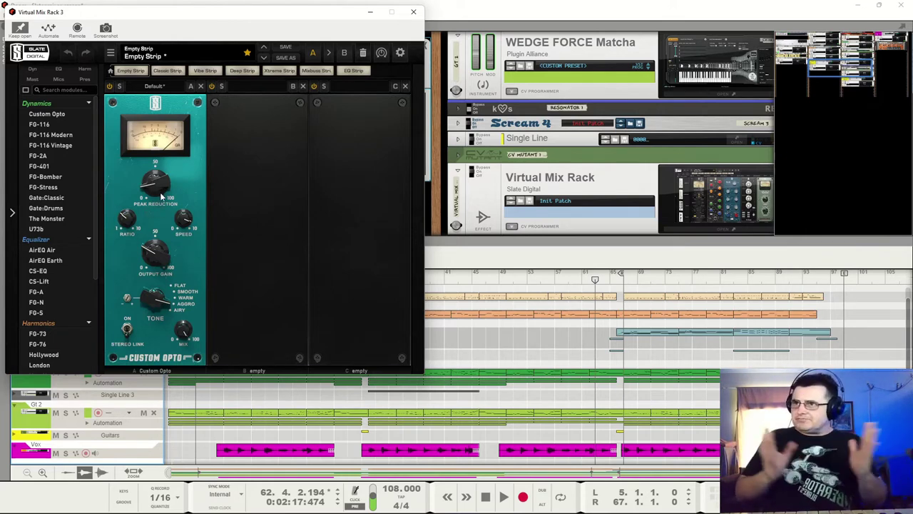
key(space)
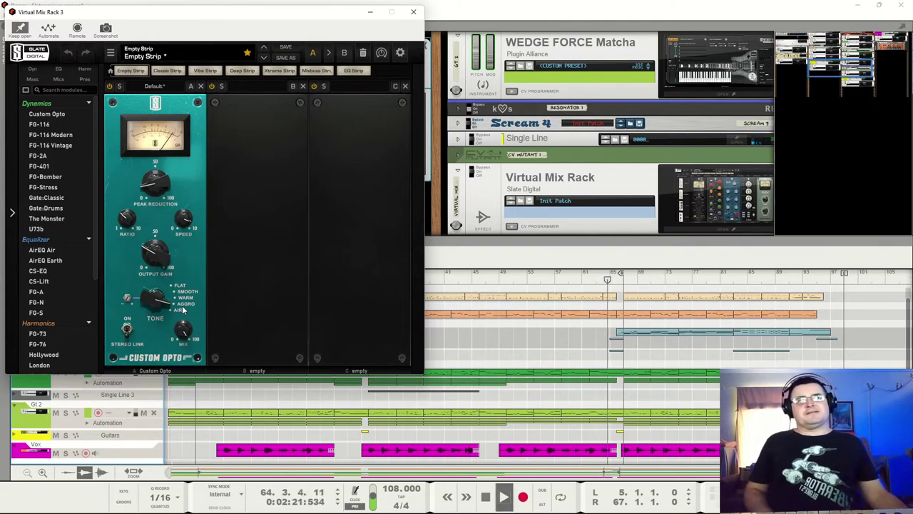
key(space)
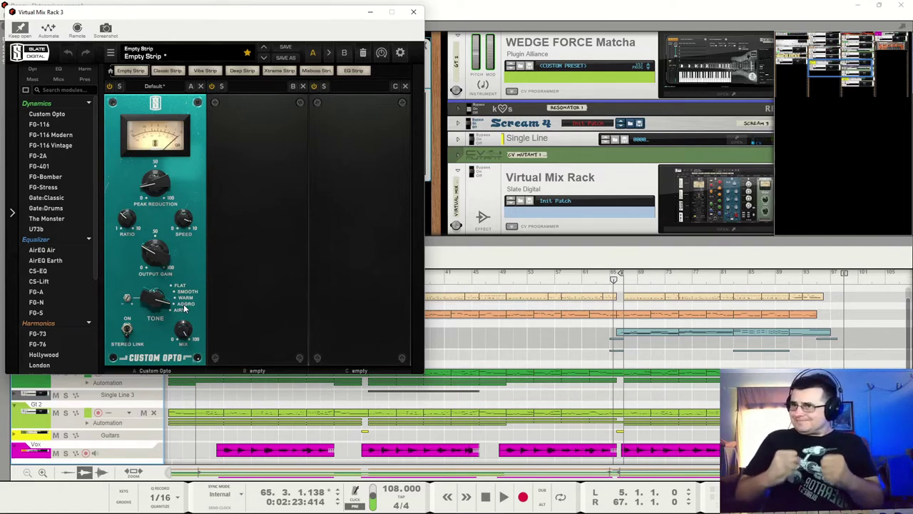
key(space)
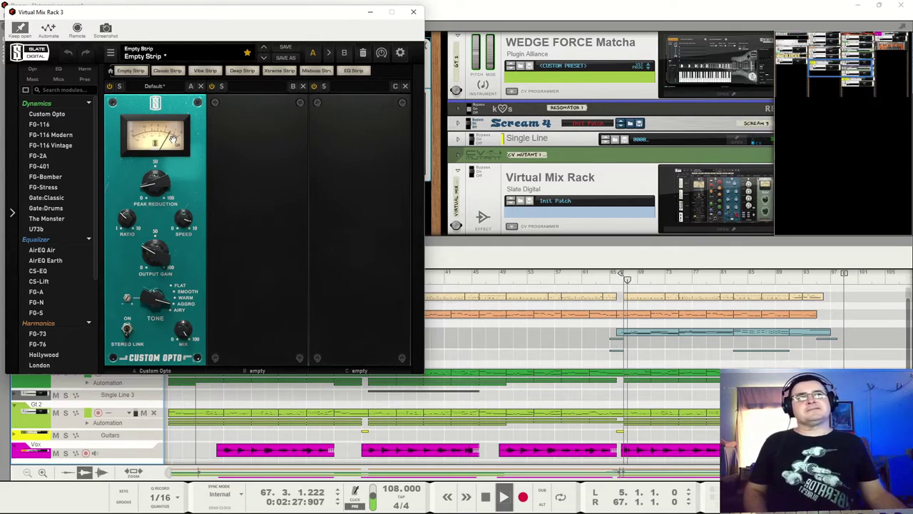
key(space)
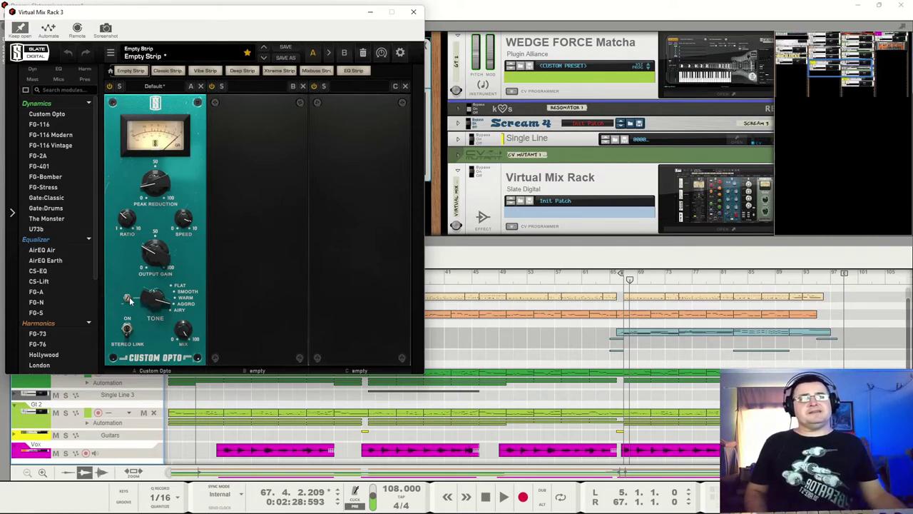
mouse_move(129, 301)
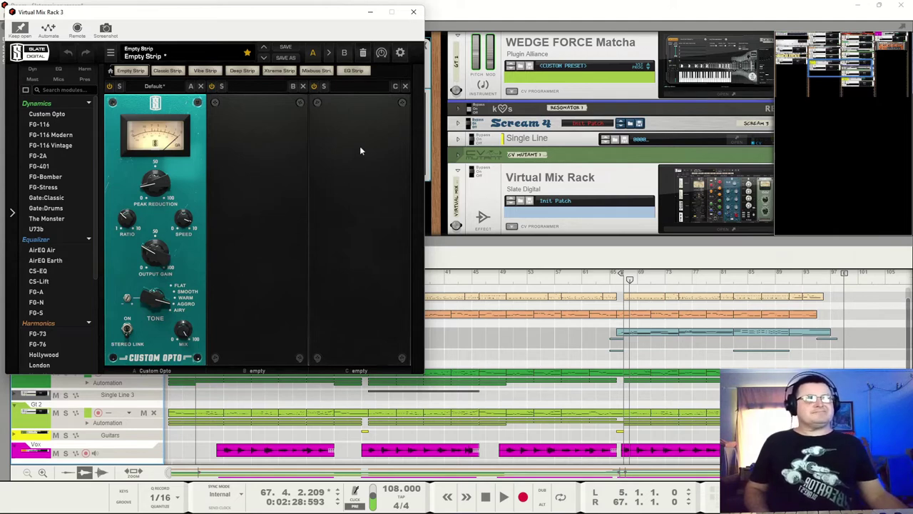
click(412, 11)
- Play the Ry bus again from bar 5 with looping switched on
key(space)
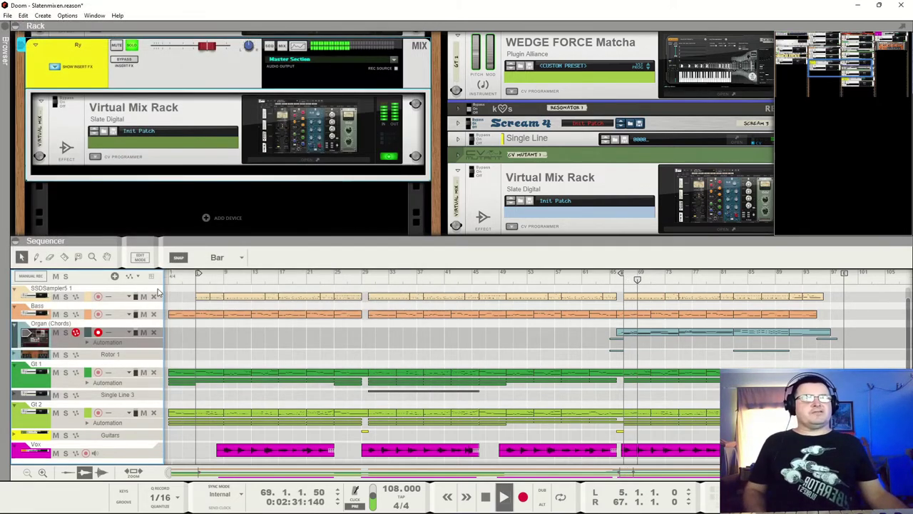
click(198, 280)
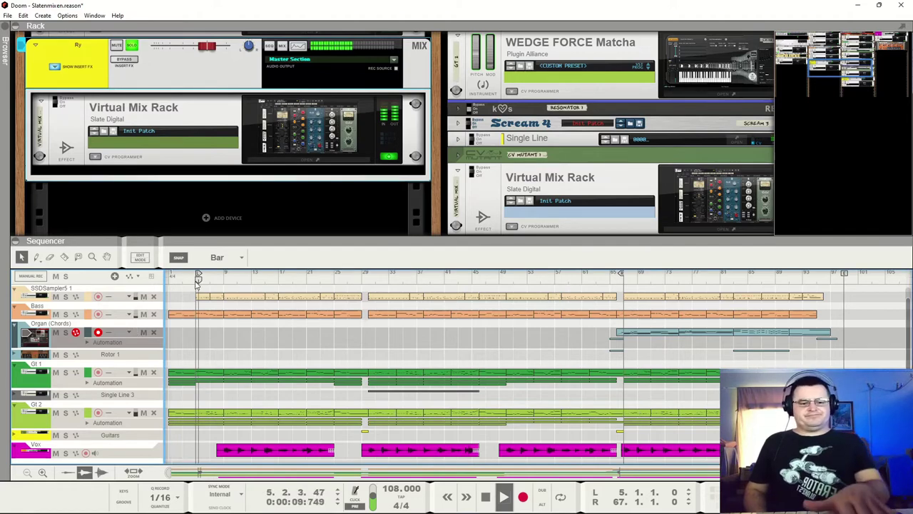
key(l)
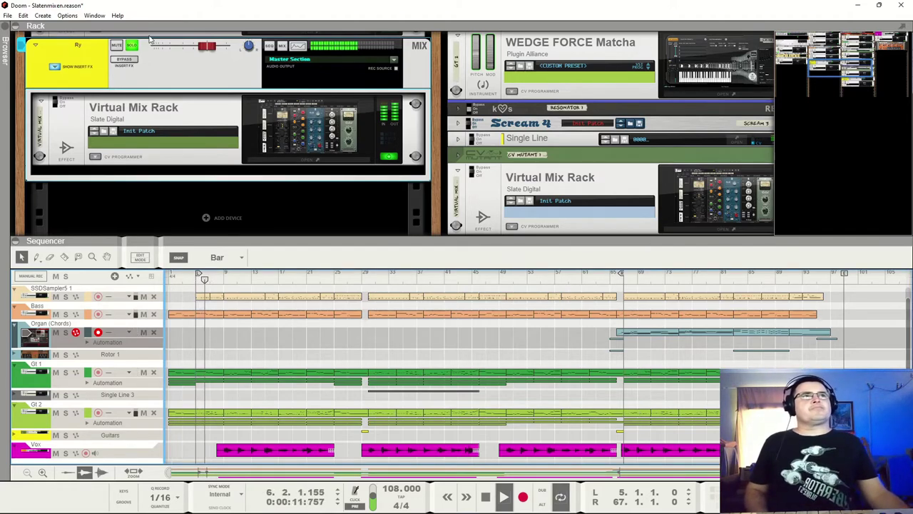
- Move the solo from the Ry bus to Organ (Chords), and loop playback between bars 67 and 97
scroll(622, 114, up, 10)
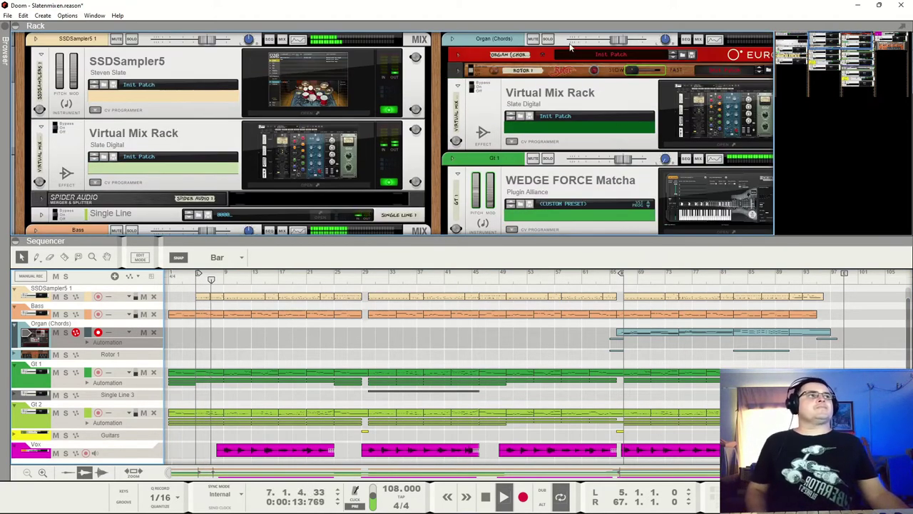
click(548, 40)
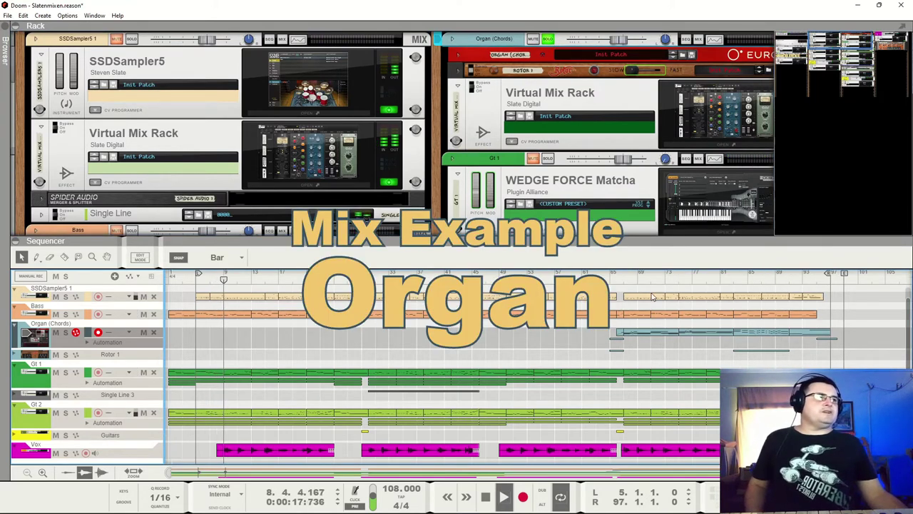
click(625, 275)
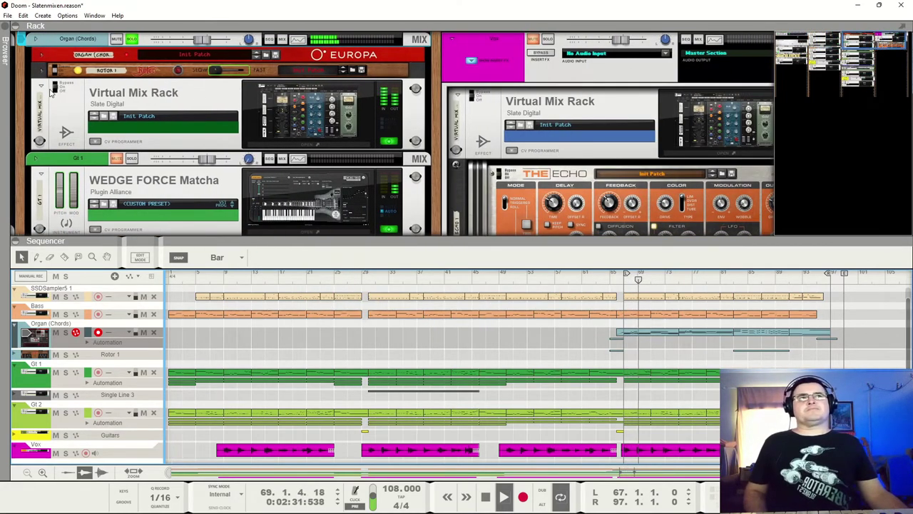
- Compare the organ with its Virtual Mix Rack switched off and on
click(396, 145)
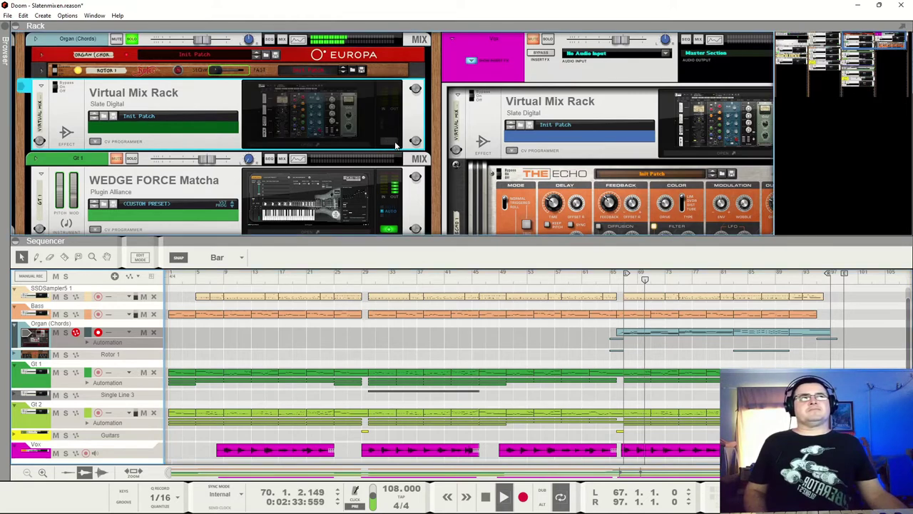
click(62, 66)
key(space)
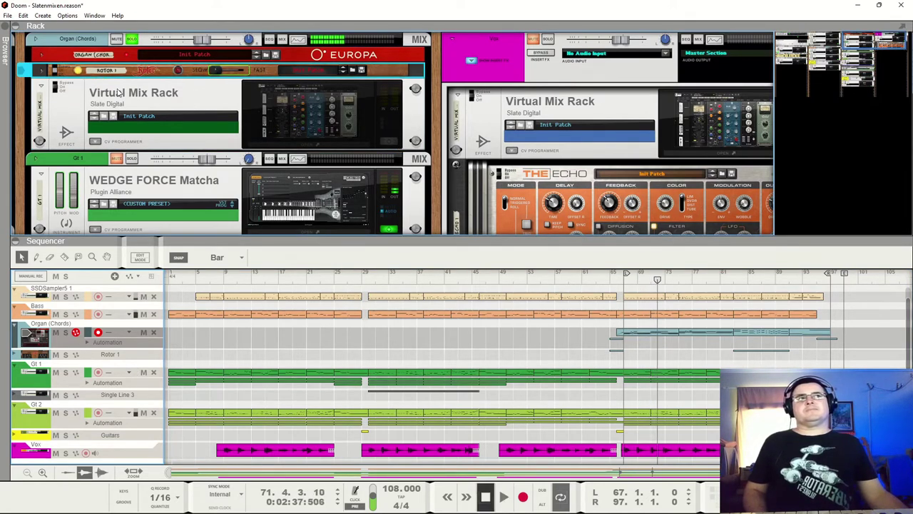
click(386, 143)
key(space)
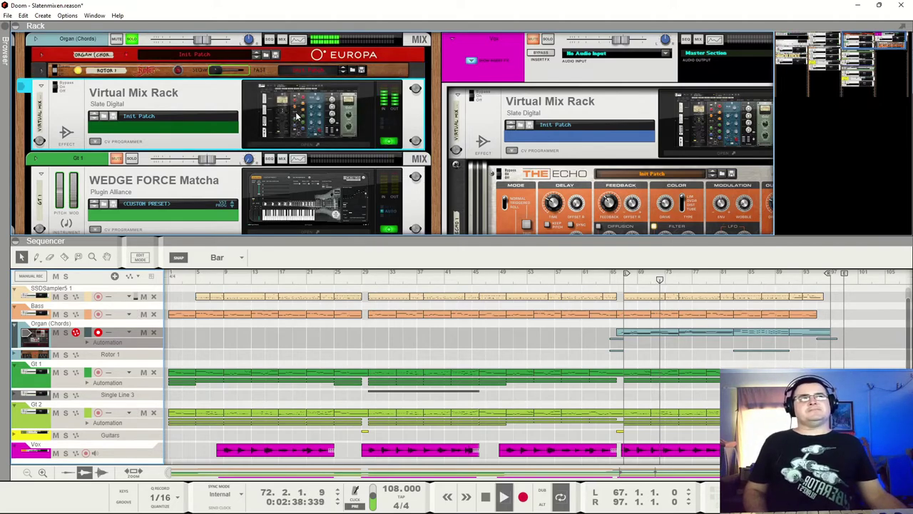
- Open the organ's Virtual Mix Rack, keep its window open, and move it clear of the rack's second column
click(298, 116)
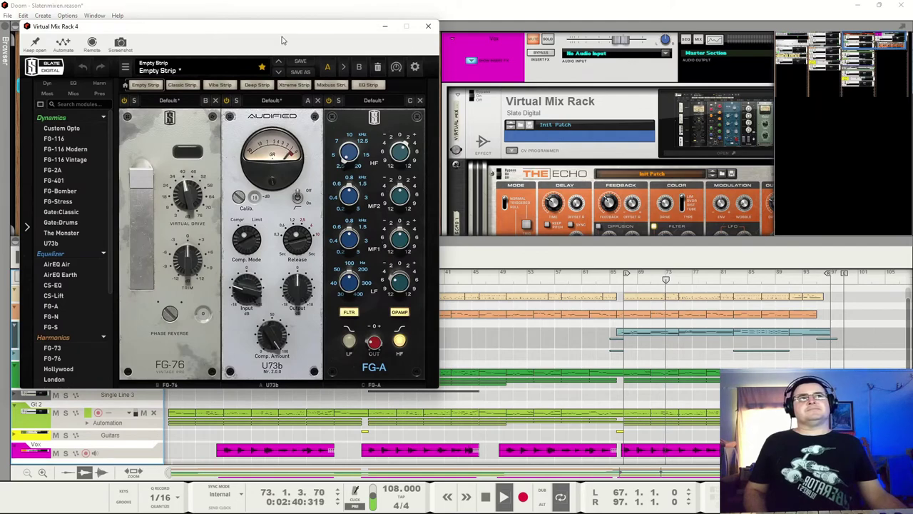
click(428, 26)
click(297, 117)
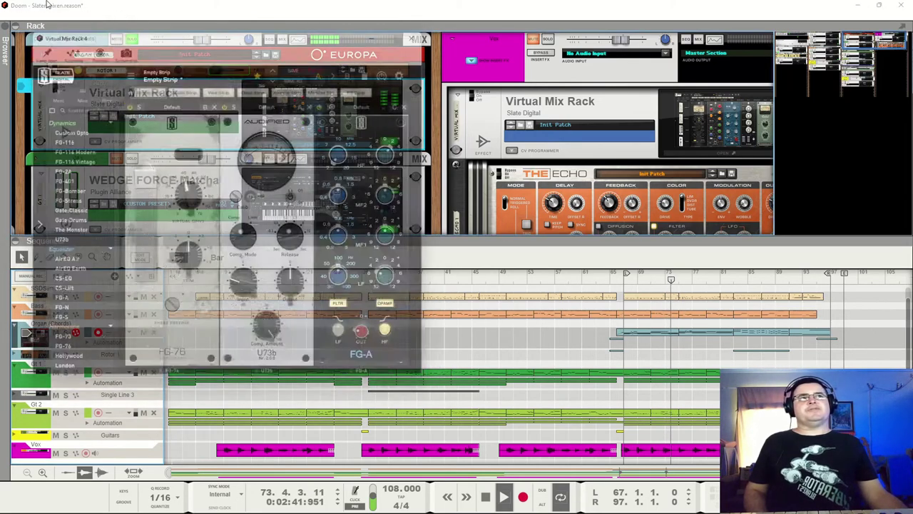
click(35, 43)
drag(214, 26, 201, 12)
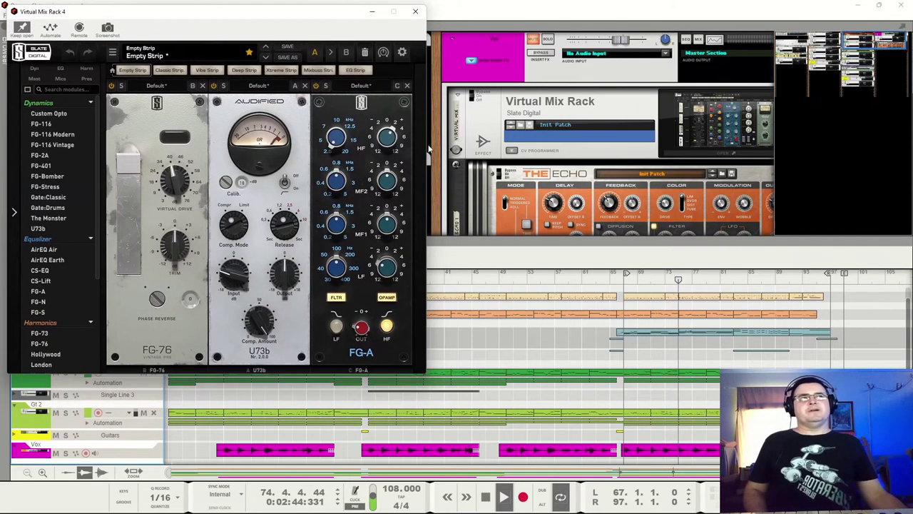
- Play the organ with the Virtual Mix Rack modules off, and switch on FG-76 and U73b one after the other
key(space)
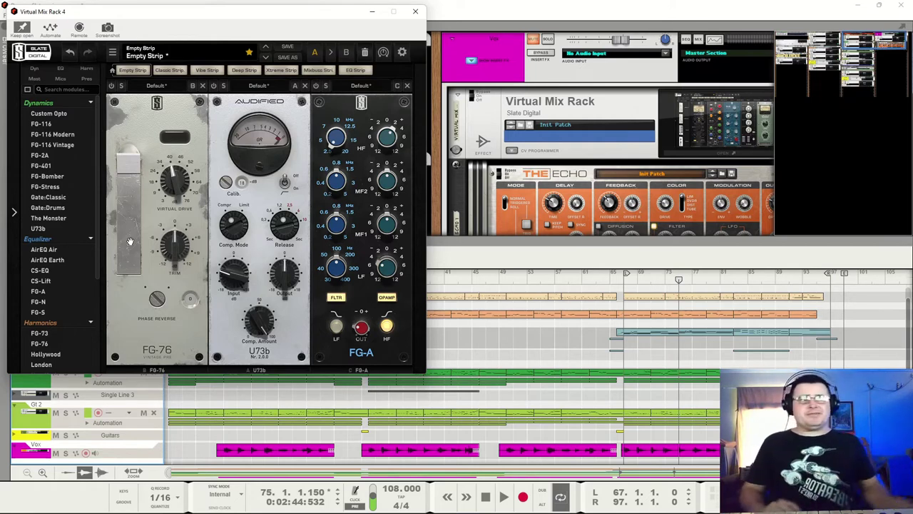
key(space)
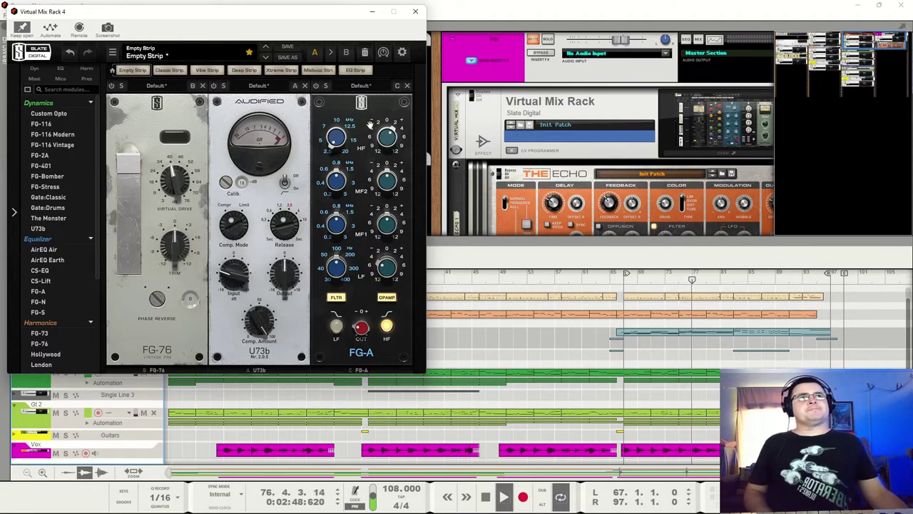
click(112, 86)
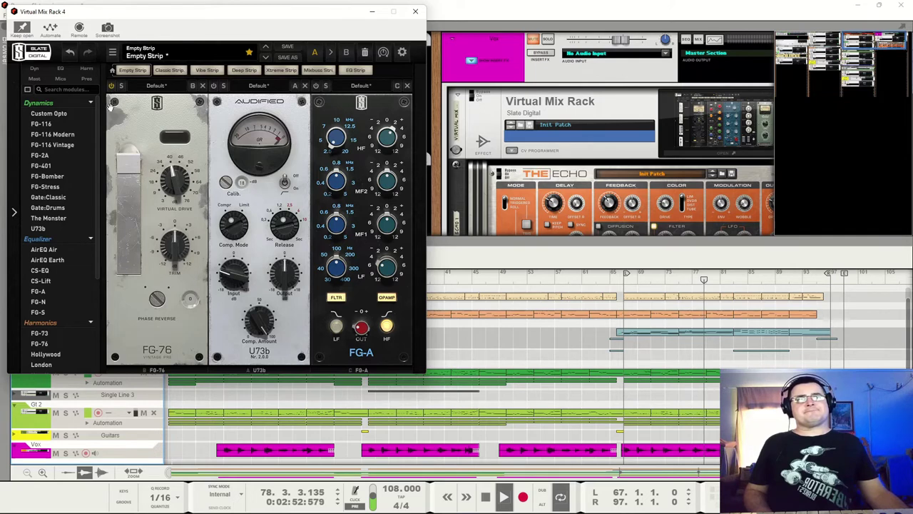
key(space)
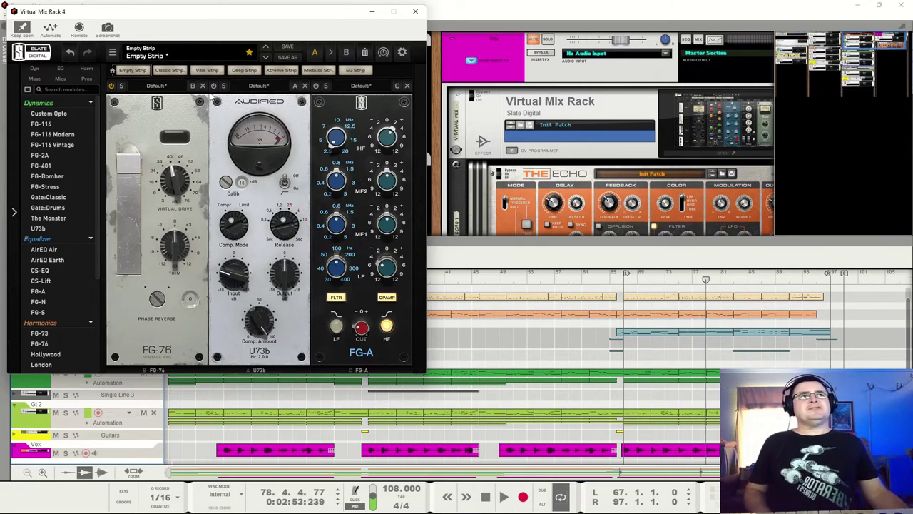
click(213, 86)
key(space)
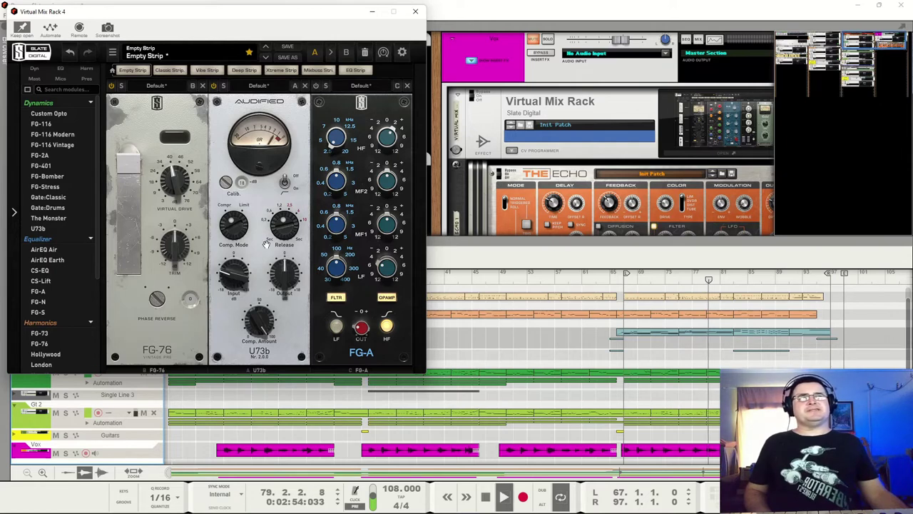
- Play the organ to hear the FG-A equalizer switched on, and close the Virtual Mix Rack window
key(space)
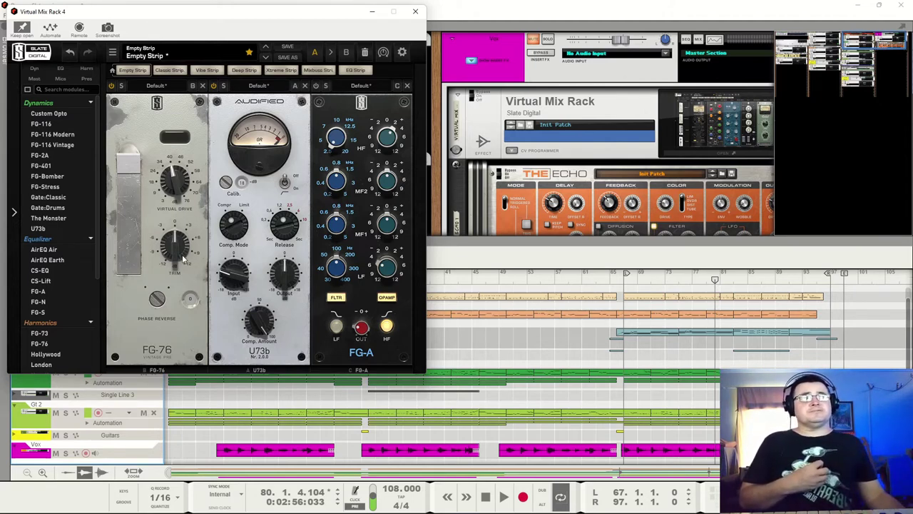
mouse_move(181, 264)
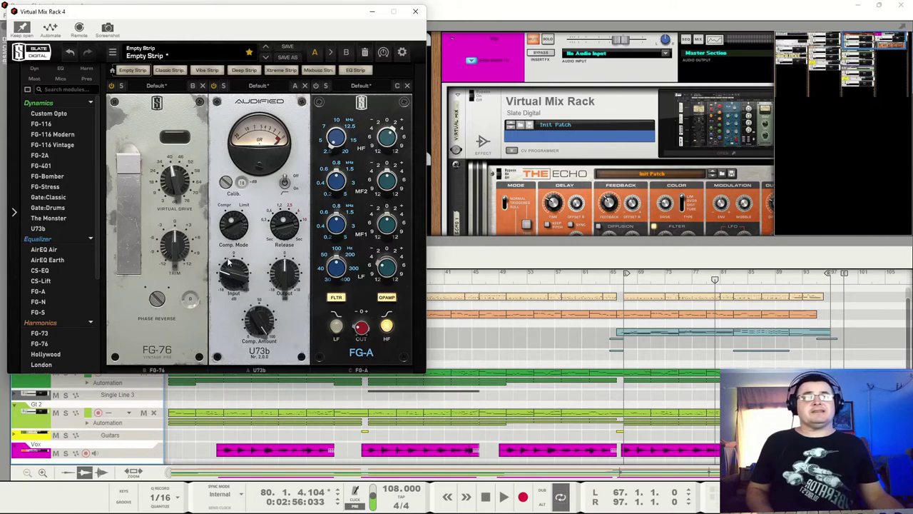
mouse_move(228, 263)
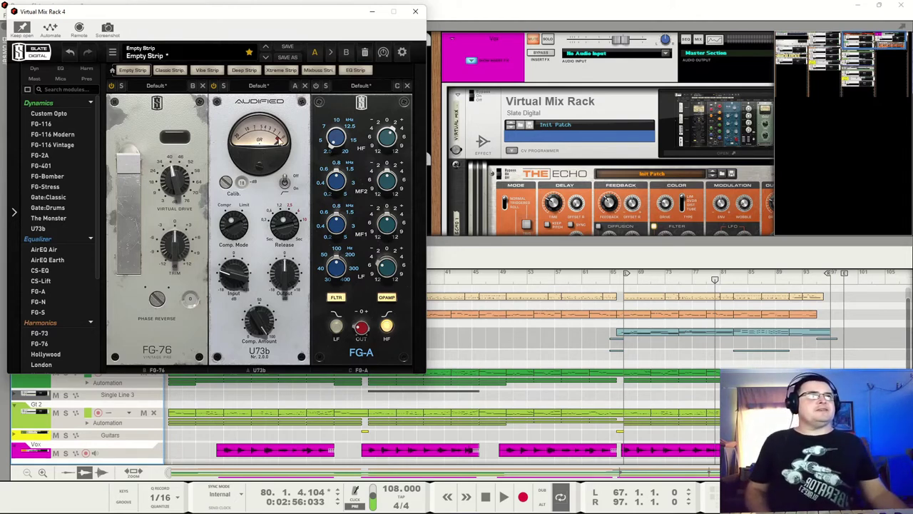
key(space)
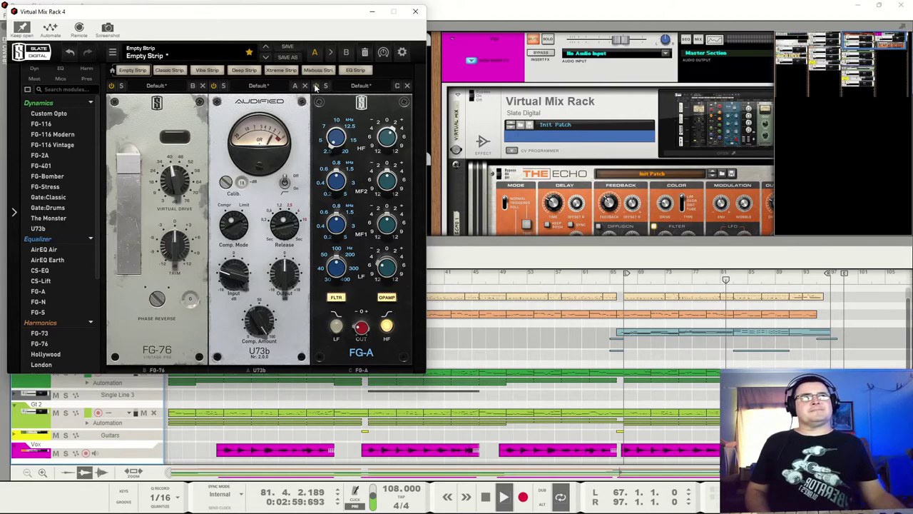
key(space)
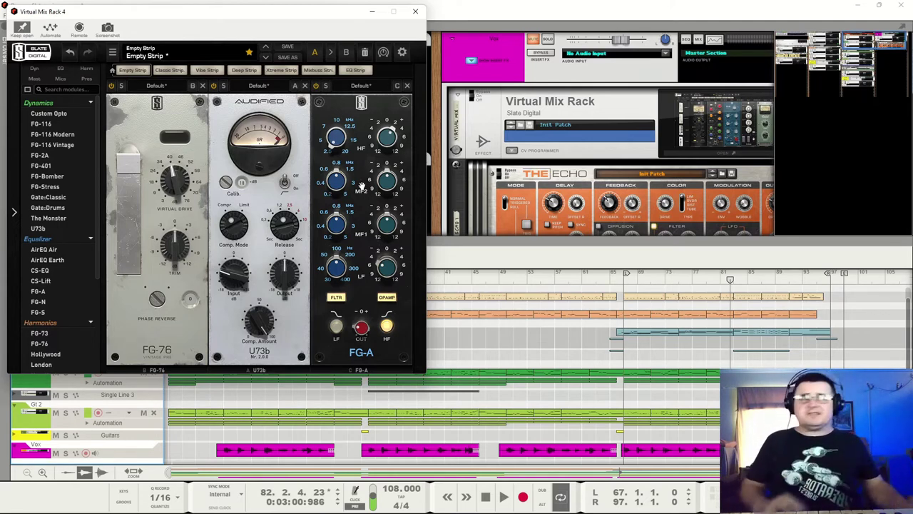
click(415, 14)
- Set the loop from bar 5 to bar 91, and play the organ to compare its whole Virtual Mix Rack off and on
drag(599, 281, 217, 282)
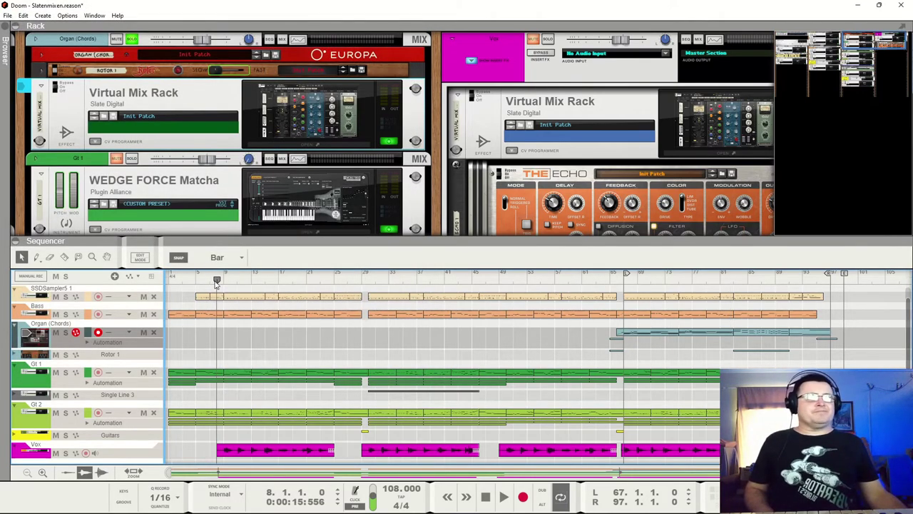
key(space)
click(390, 145)
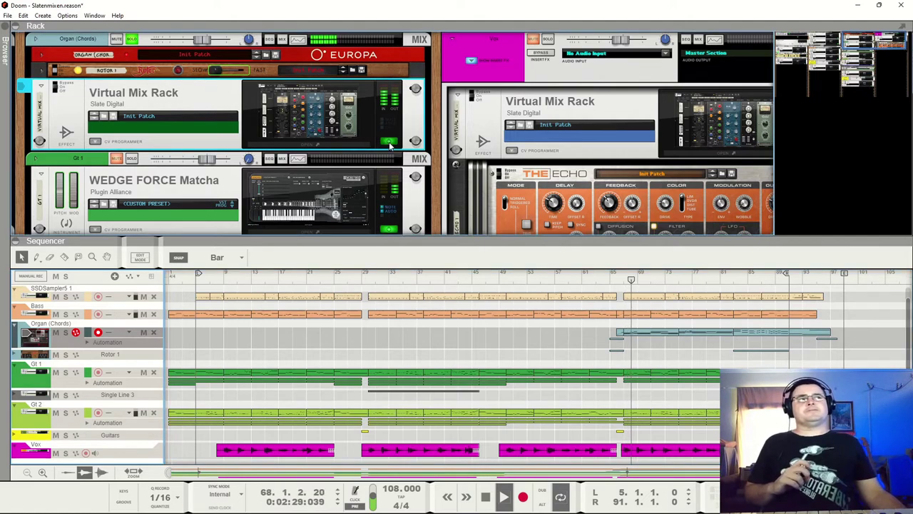
click(390, 143)
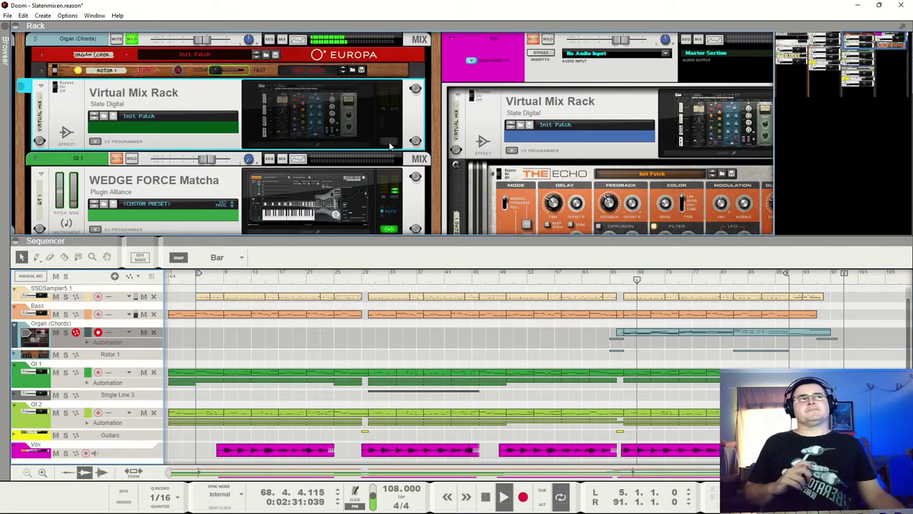
click(390, 143)
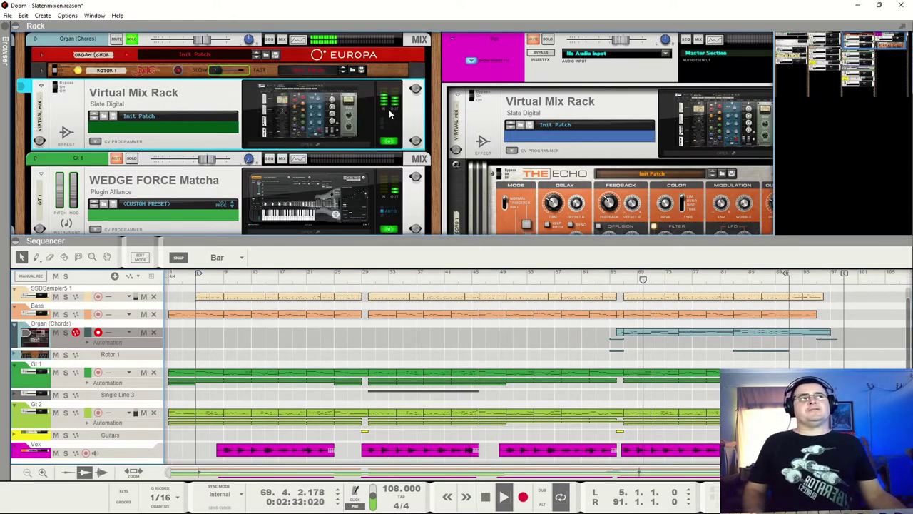
key(space)
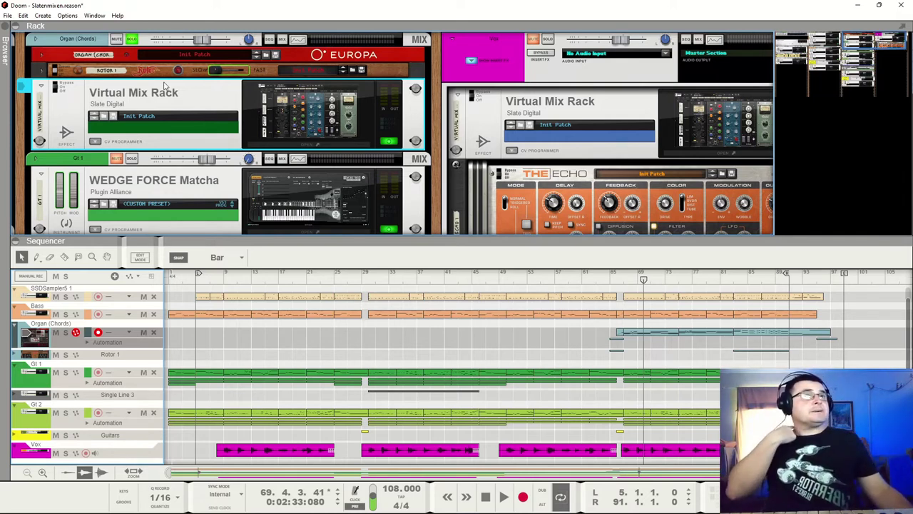
- Solo the Gt 1 channel instead of the organ, and play guitar 1 from bar 5
click(149, 45)
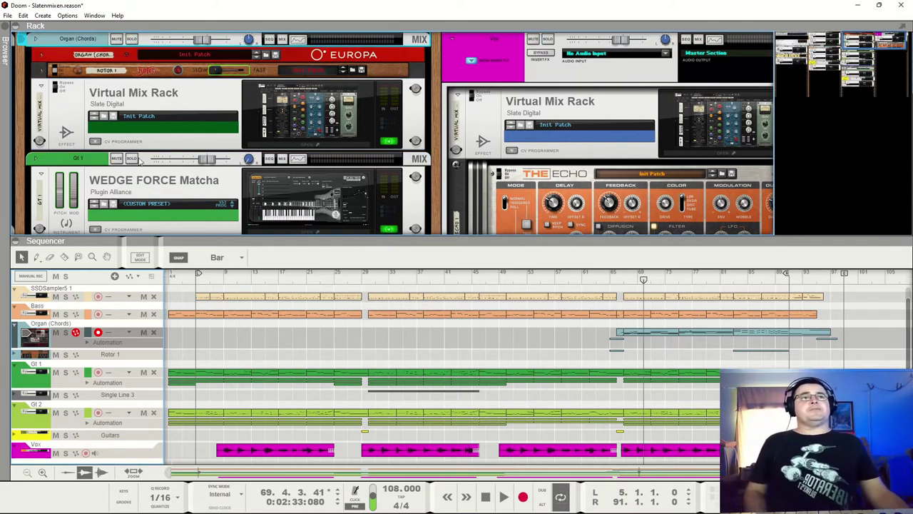
key(space)
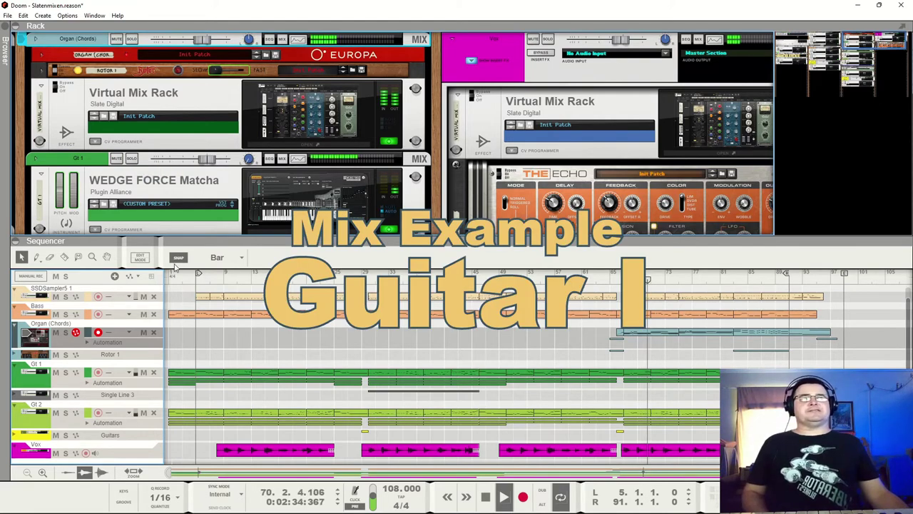
click(198, 279)
click(318, 158)
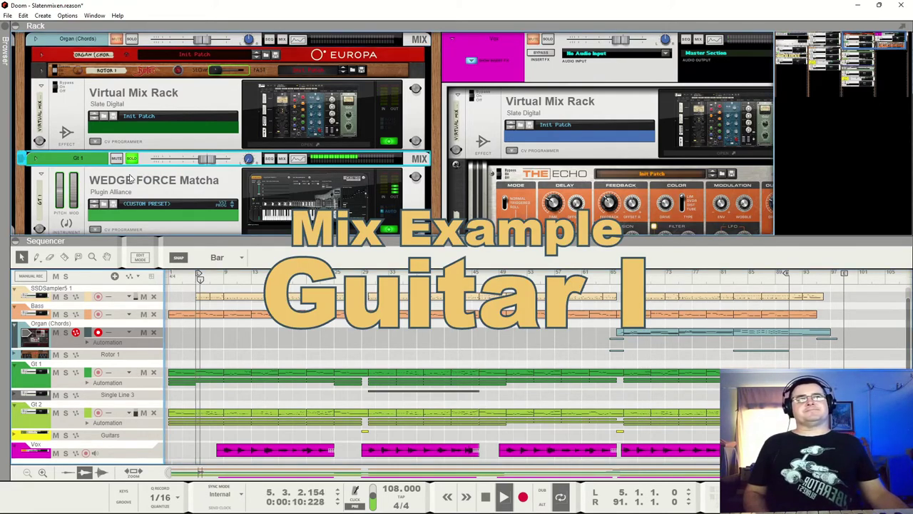
scroll(317, 139, down, 2)
scroll(317, 139, down, 1)
key(space)
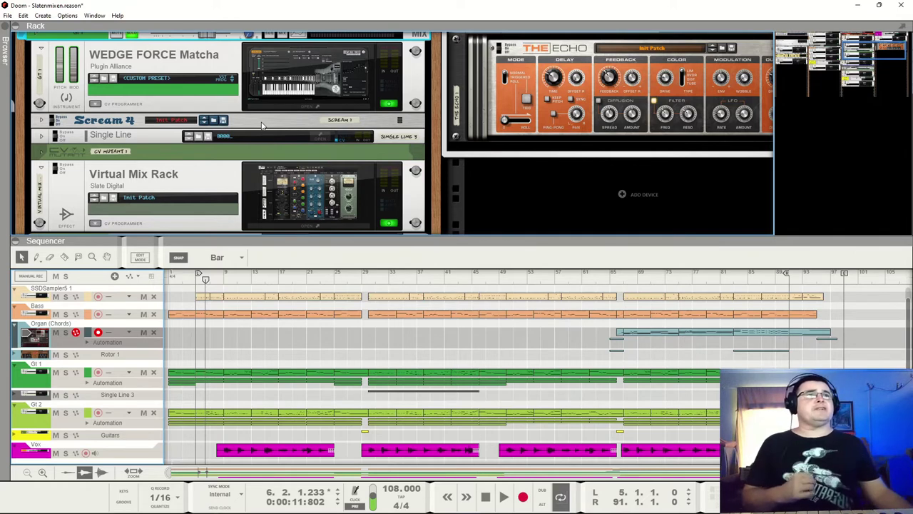
- Play guitar 1 to compare its Scream 4 and Single Line devices bypassed and on
click(51, 121)
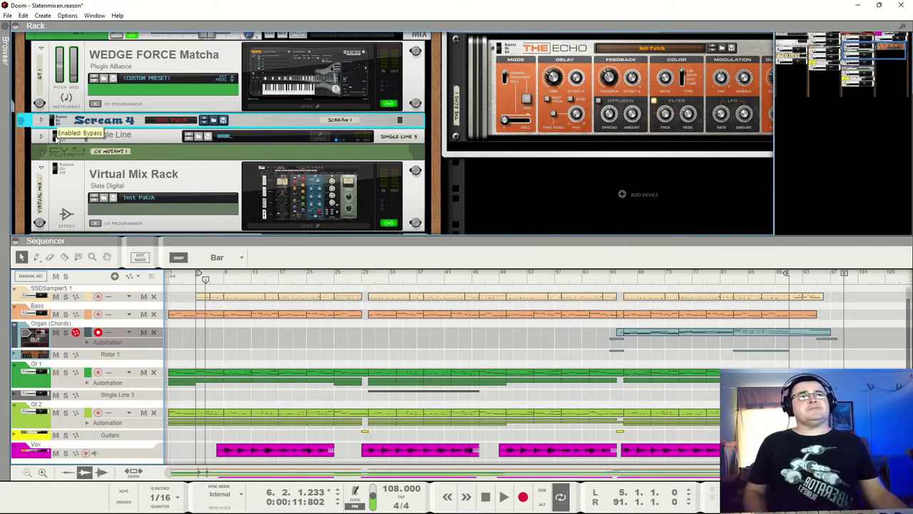
click(55, 137)
key(space)
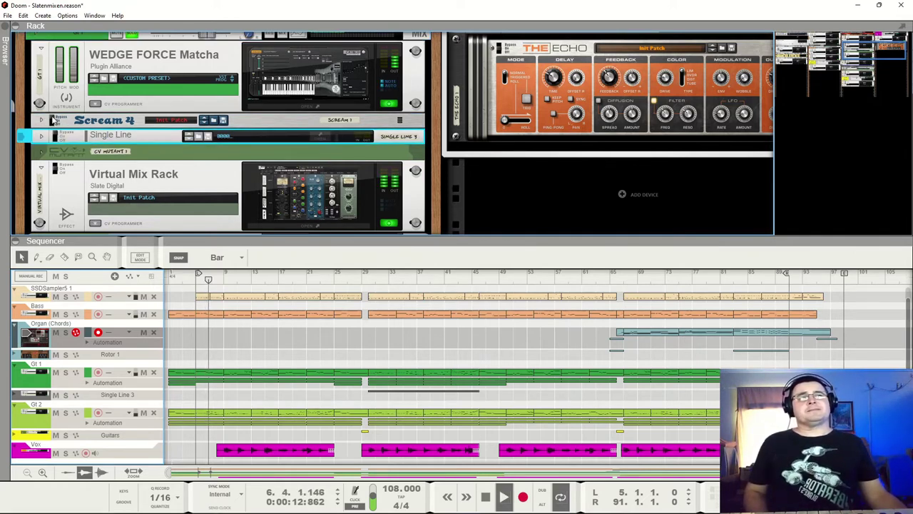
click(53, 121)
click(56, 138)
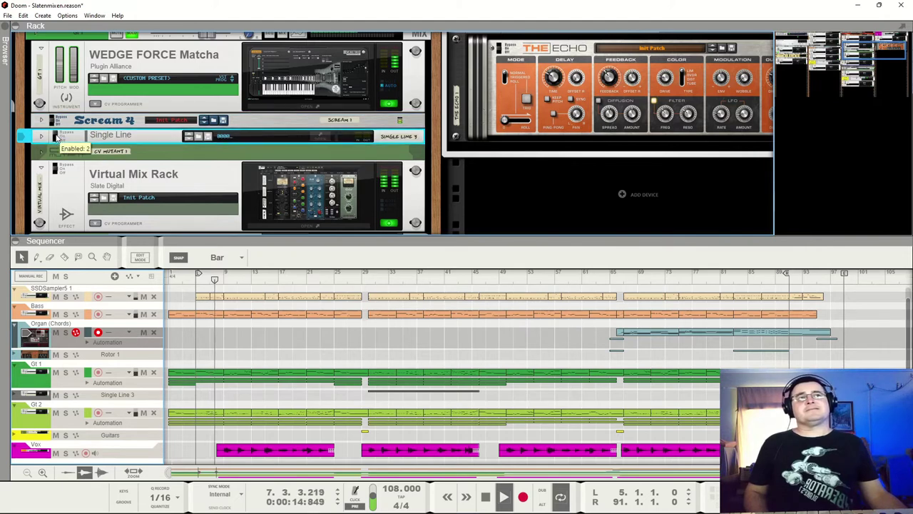
key(space)
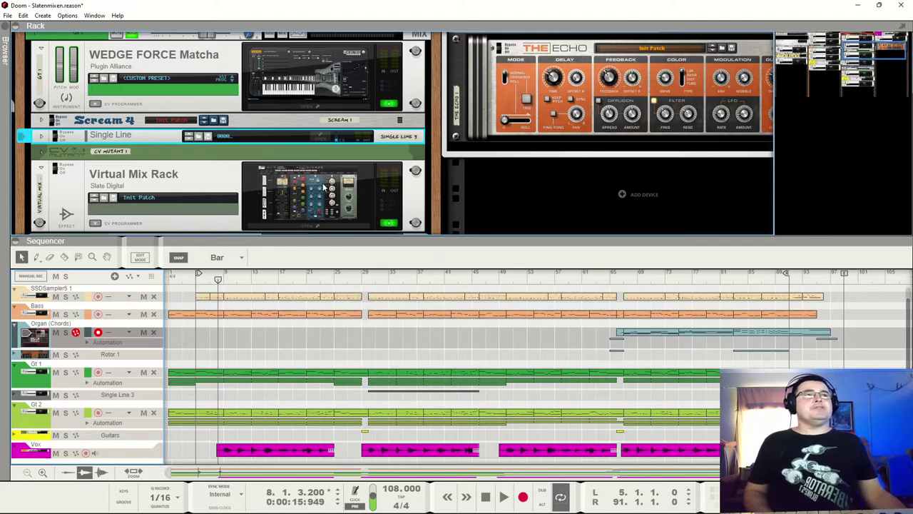
- Play guitar 1 to compare its whole Virtual Mix Rack off and on, briefly viewing the loaded modules
key(space)
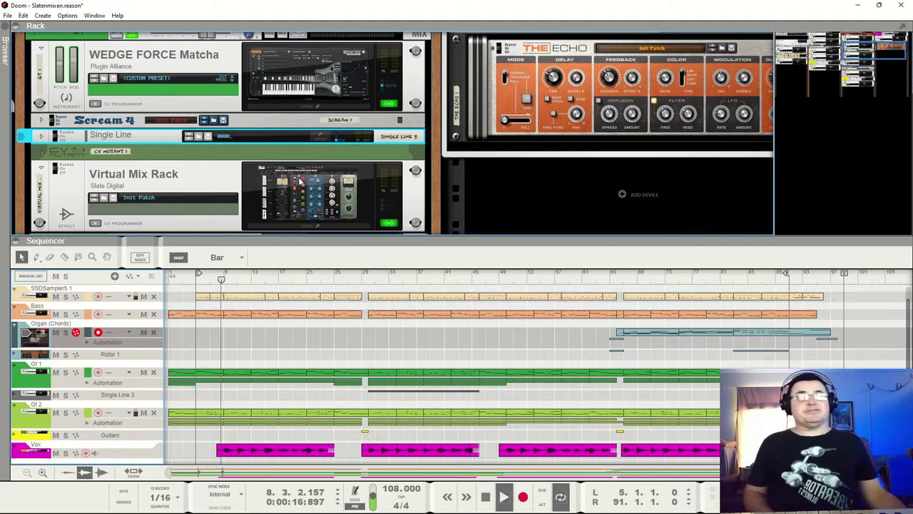
click(321, 196)
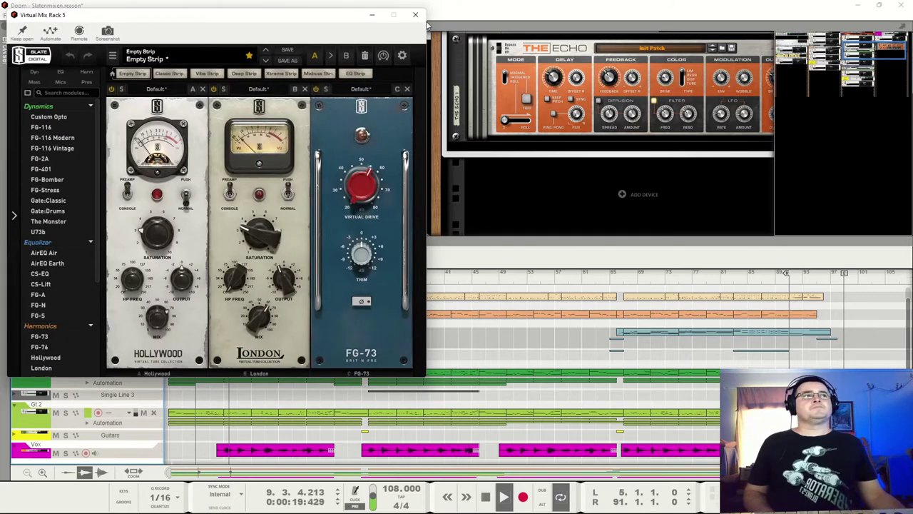
click(415, 15)
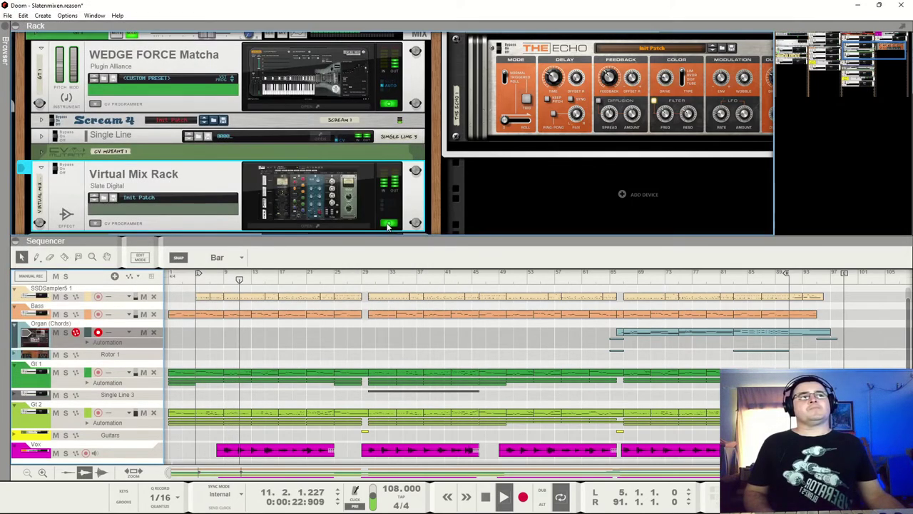
scroll(371, 172, down, 1)
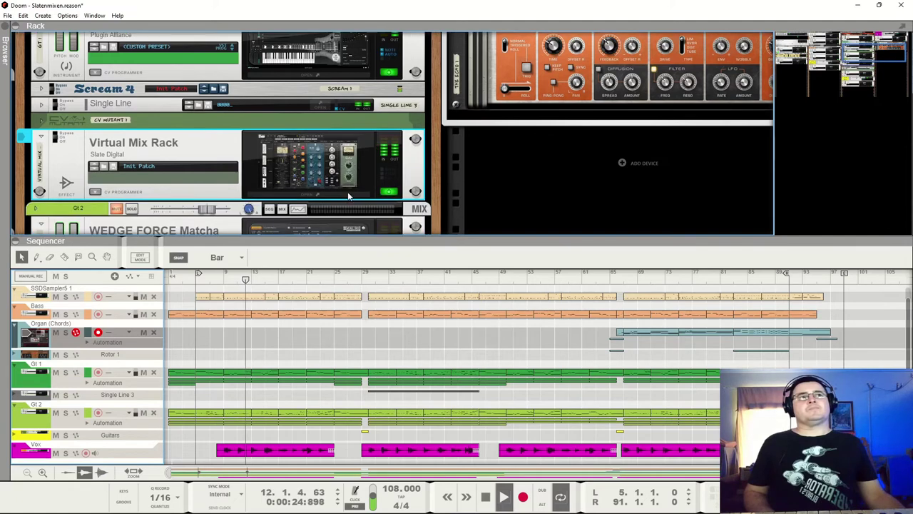
click(60, 106)
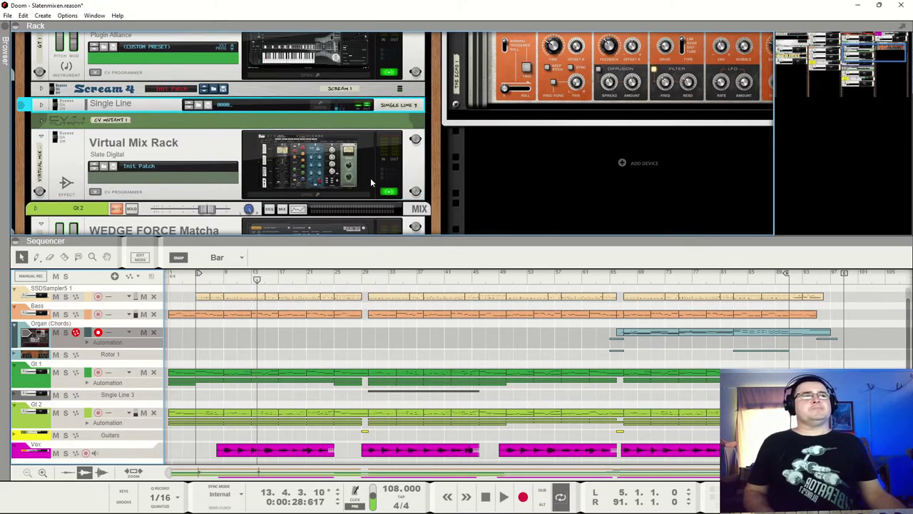
click(391, 194)
- Open guitar 1's Virtual Mix Rack, keep its window open, and play while switching on Hollywood, London and FG-73 in turn
click(297, 166)
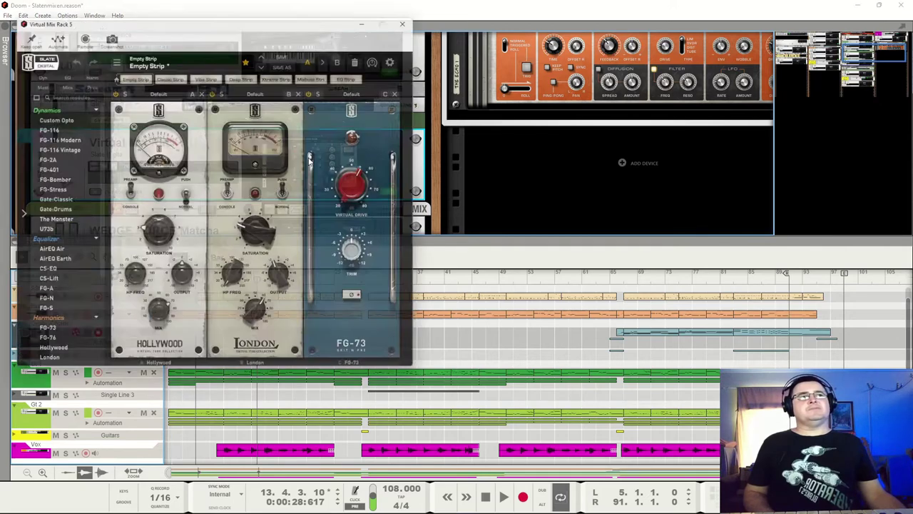
key(space)
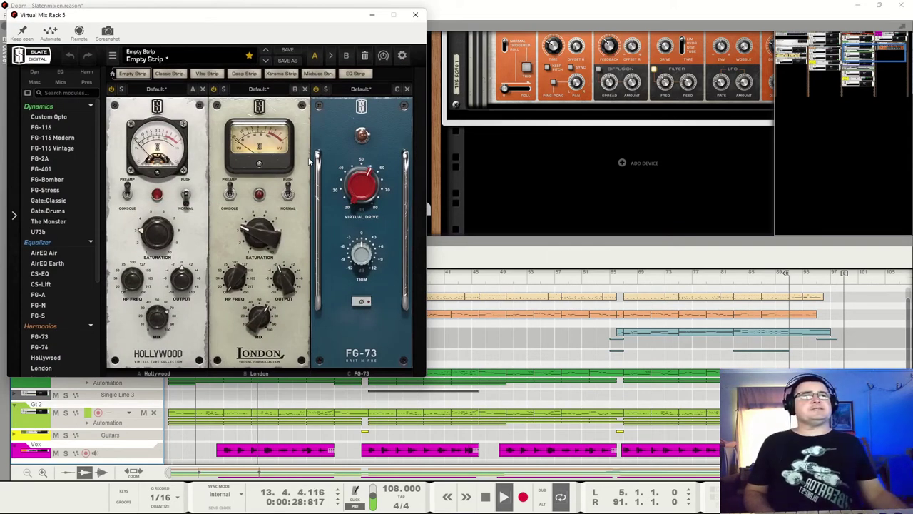
click(22, 30)
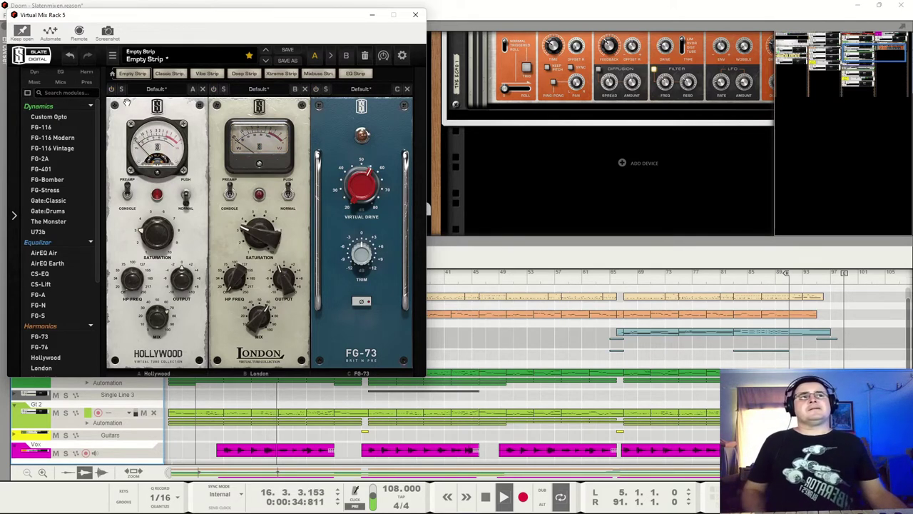
key(space)
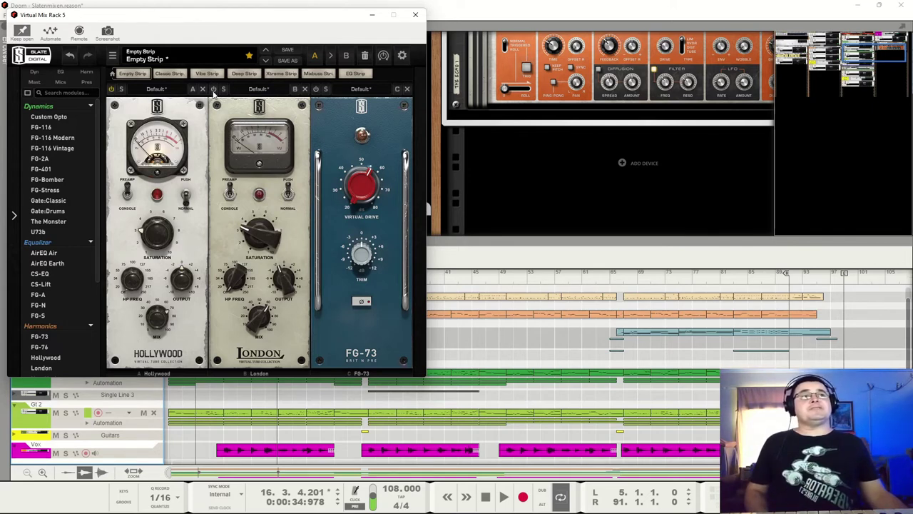
key(space)
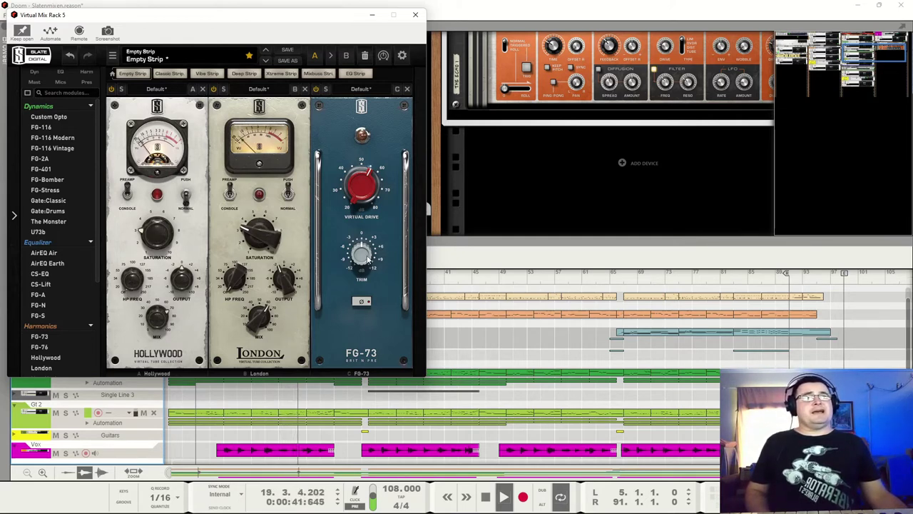
key(space)
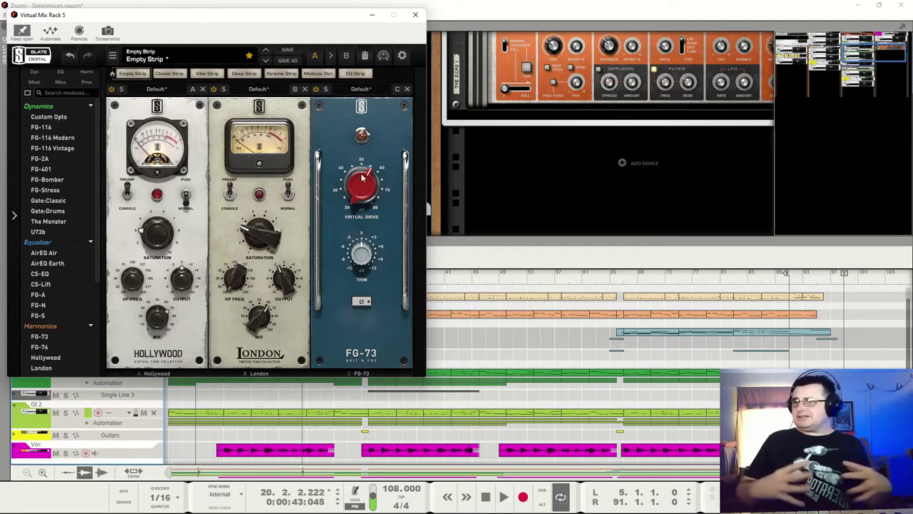
- Close guitar 1's Virtual Mix Rack window and play the guitar through the complete device chain
mouse_move(363, 178)
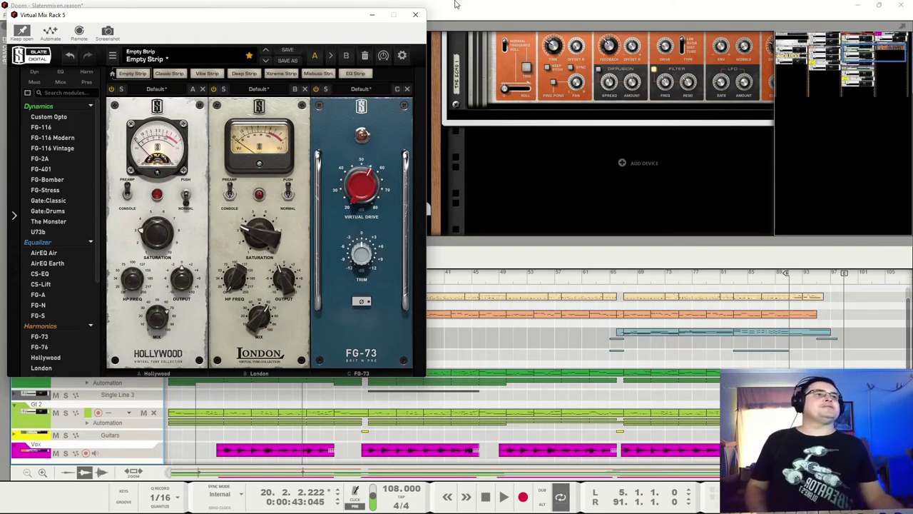
click(416, 14)
key(space)
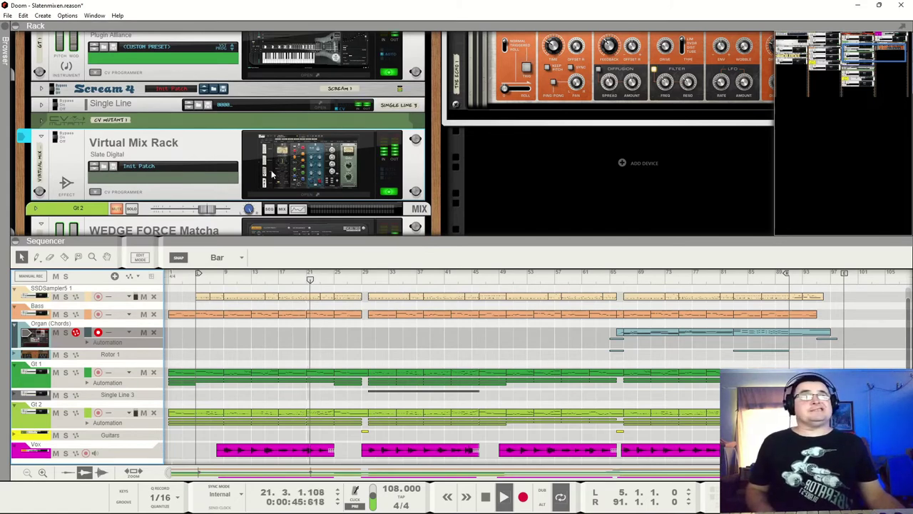
scroll(282, 169, down, 2)
key(space)
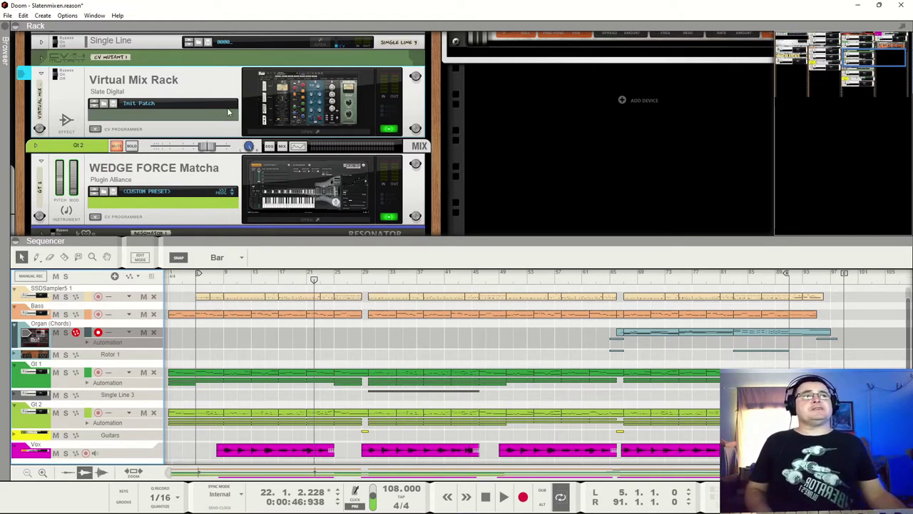
- Solo the Gt 2 channel instead of Gt 1, and start playing guitar 2
scroll(202, 123, down, 4)
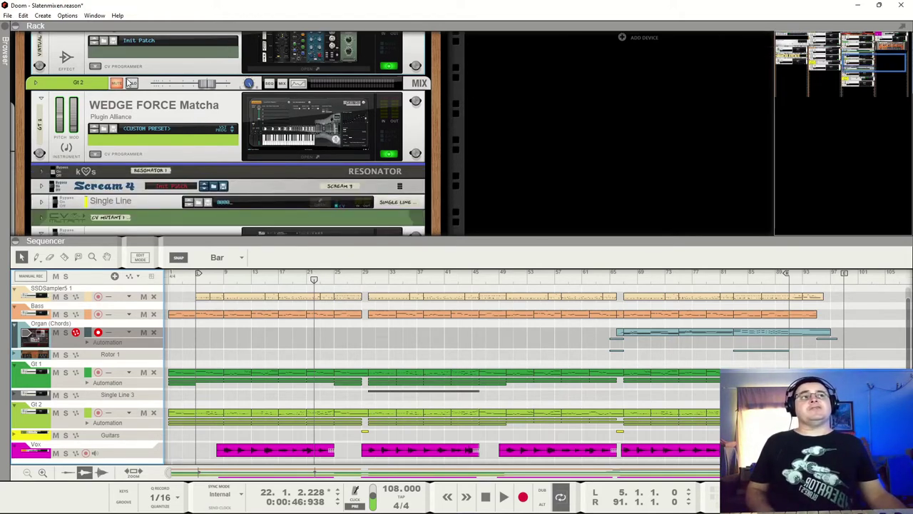
scroll(133, 78, up, 6)
scroll(135, 85, down, 4)
scroll(142, 101, up, 2)
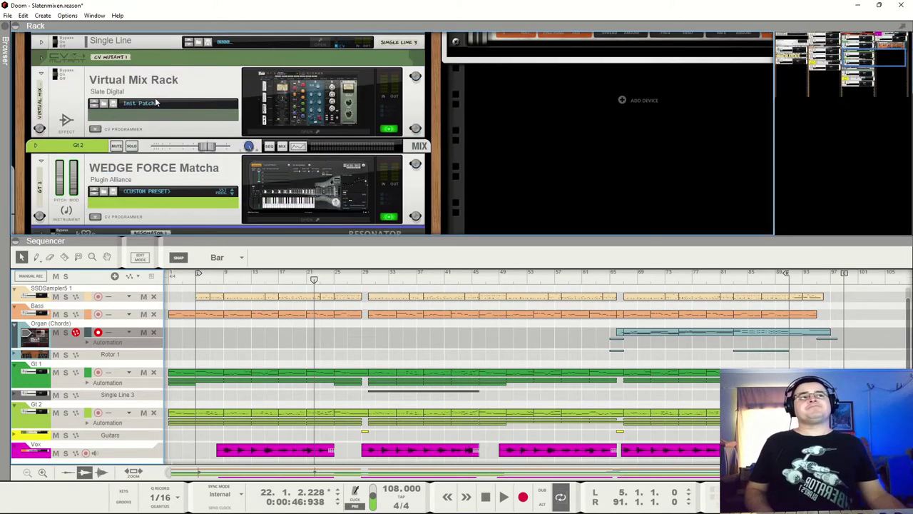
click(132, 146)
key(space)
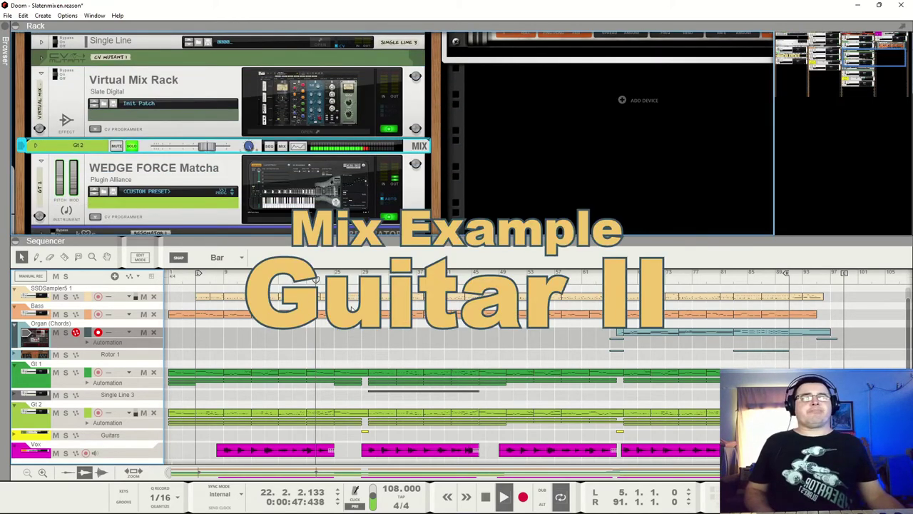
- Play guitar 2 to hear the effect of its Resonator device, and review the rest of its effect chain
scroll(123, 132, down, 3)
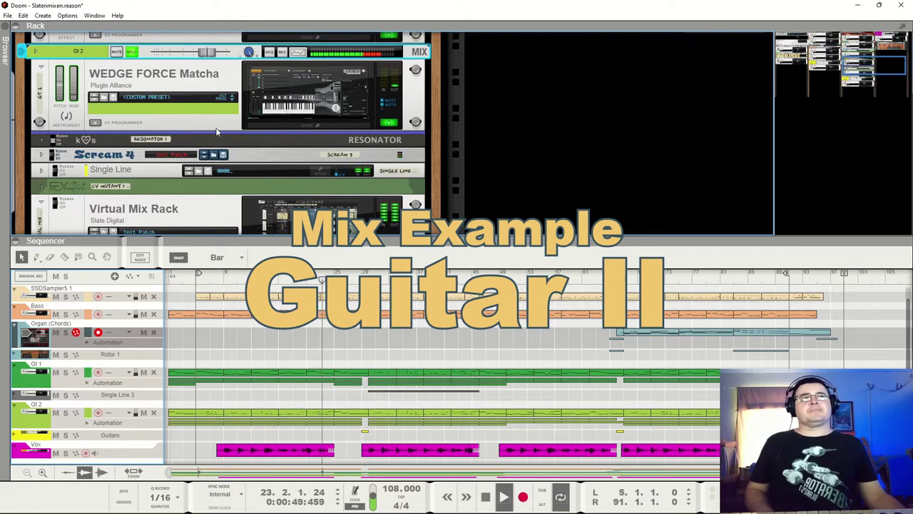
click(58, 140)
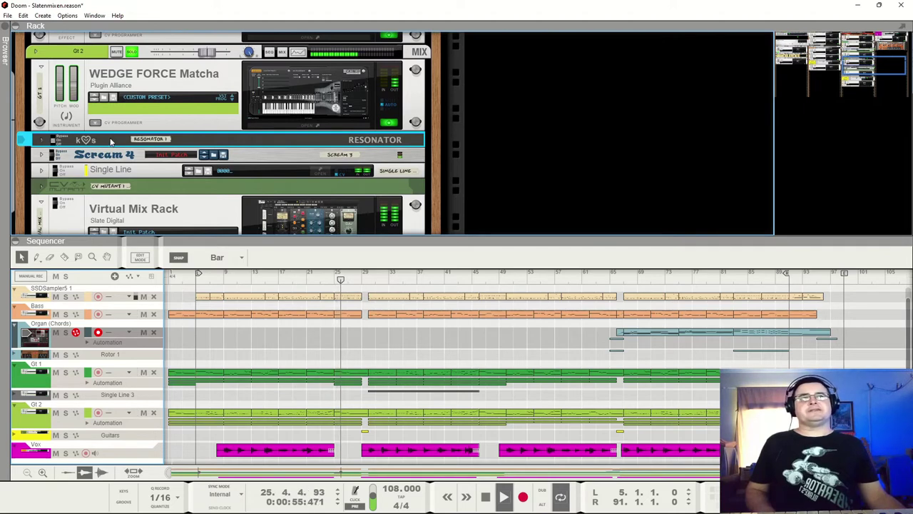
key(space)
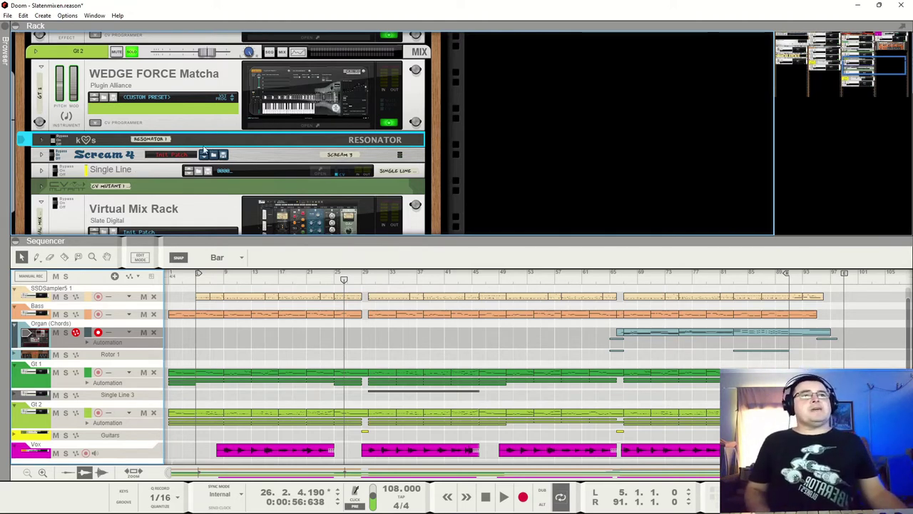
scroll(103, 107, down, 1)
scroll(103, 109, up, 1)
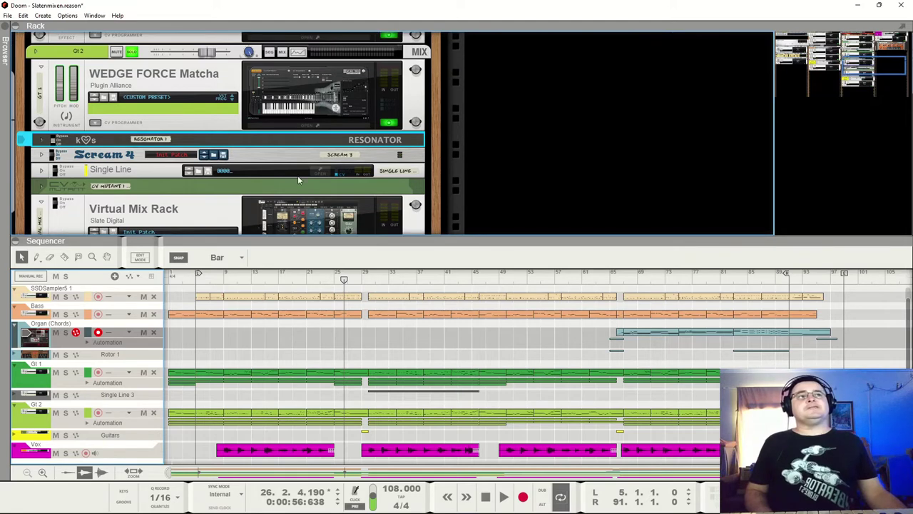
scroll(207, 139, up, 1)
scroll(264, 110, down, 2)
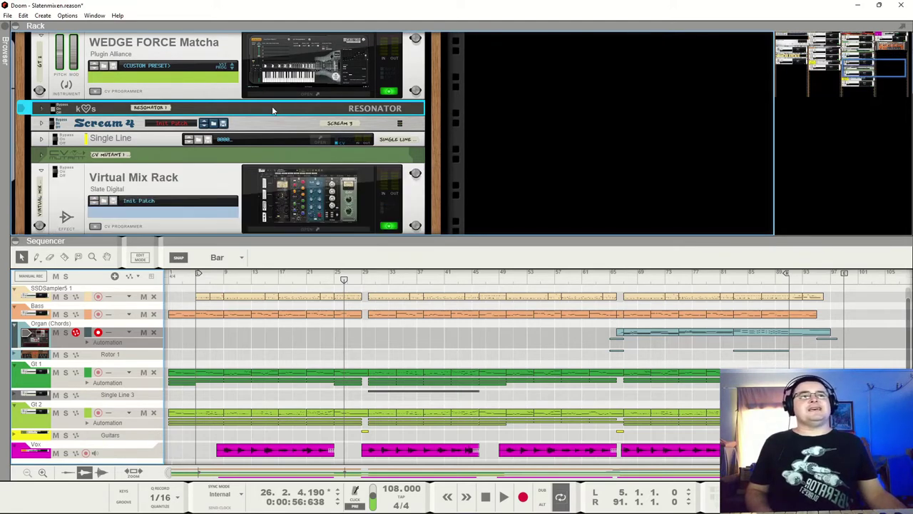
- Play guitar 2 to compare its whole Virtual Mix Rack off and on, and open the window with the London module
key(space)
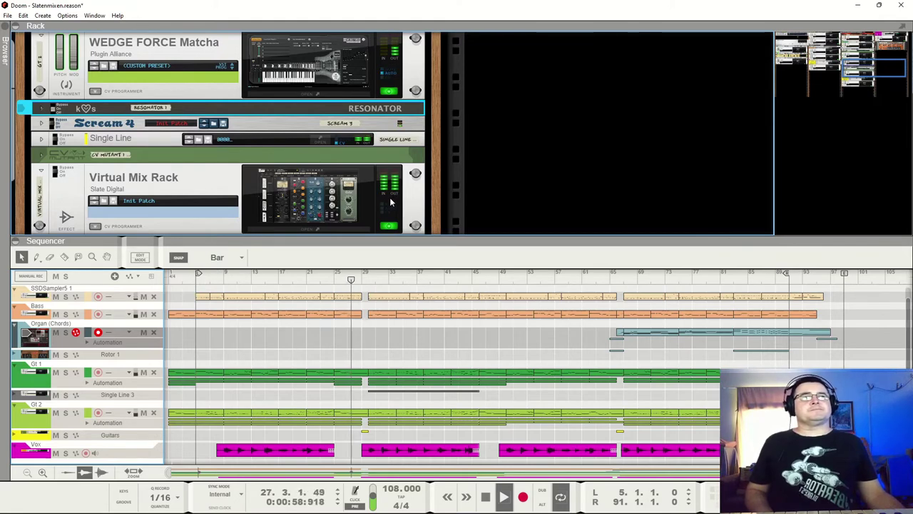
click(390, 228)
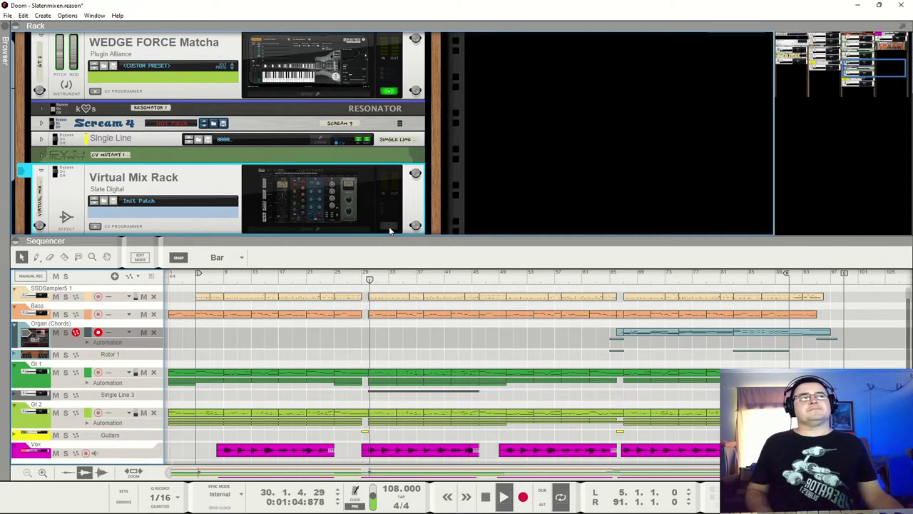
click(390, 227)
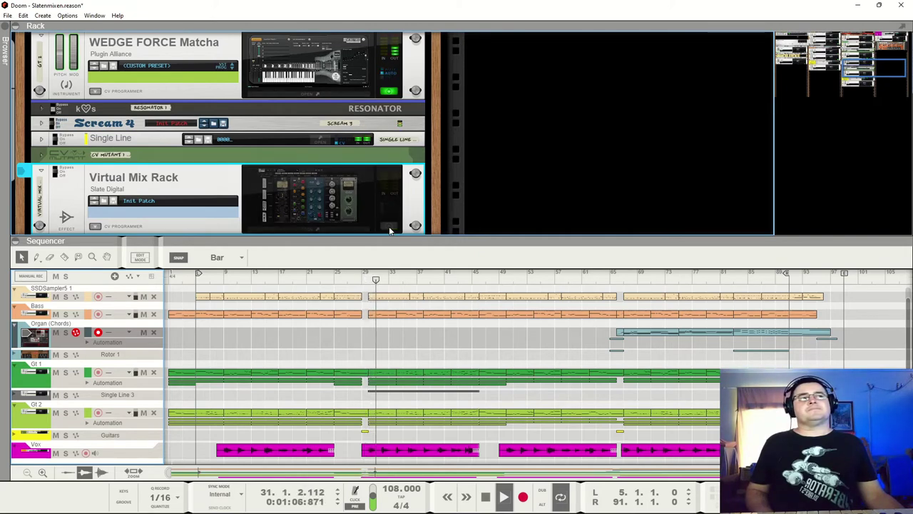
click(341, 207)
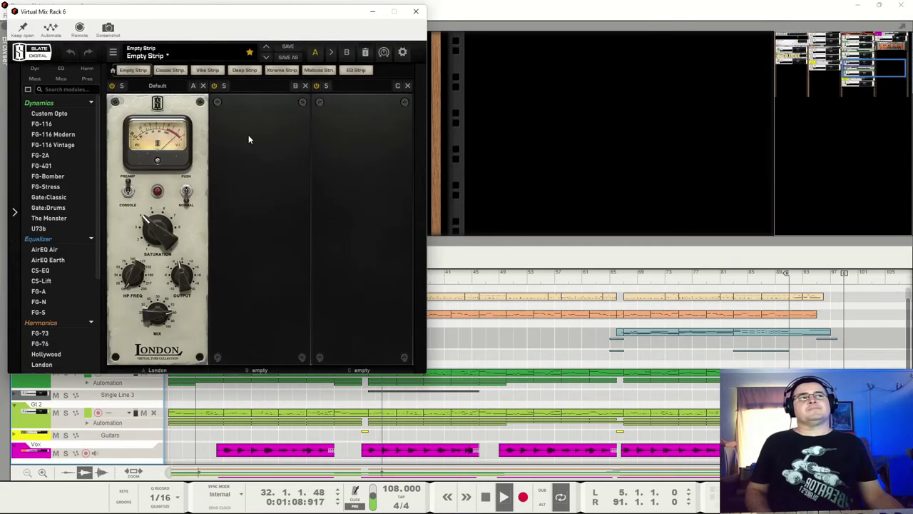
key(space)
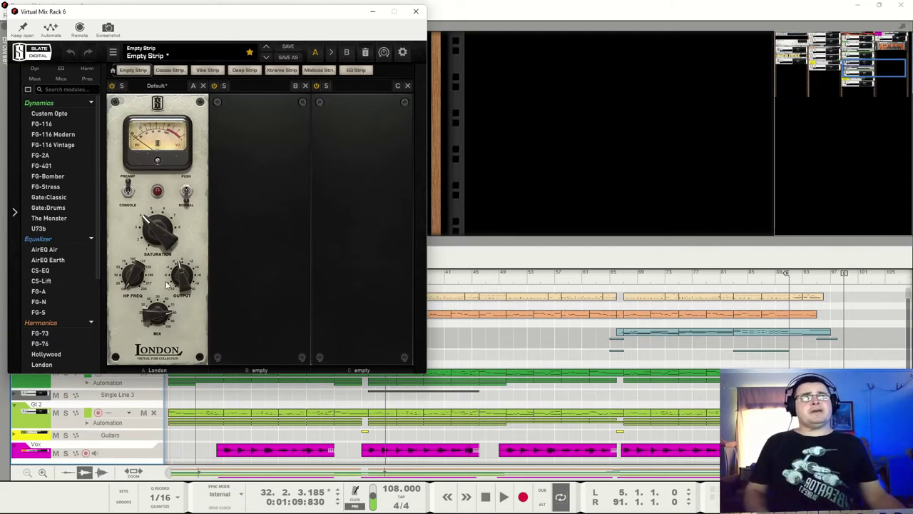
- Play guitar 2 briefly through the London module, stop playback, and close its Virtual Mix Rack window
key(space)
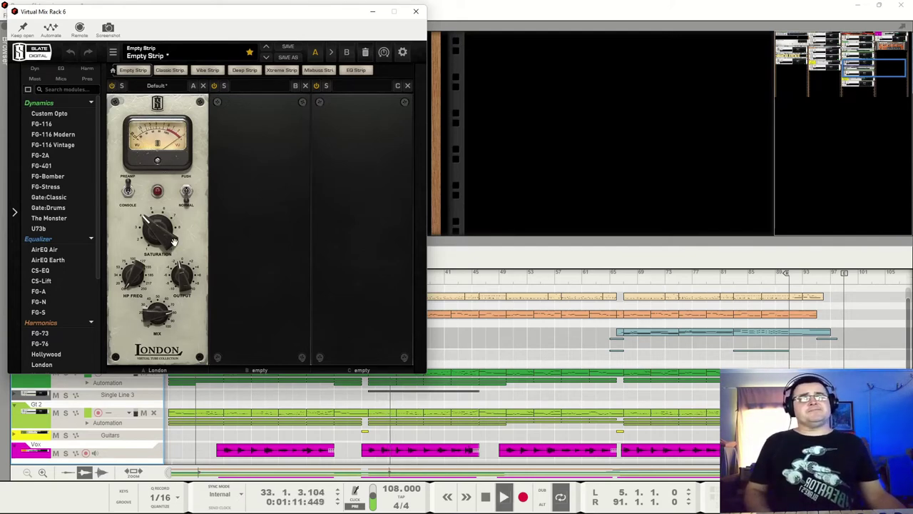
key(space)
click(416, 11)
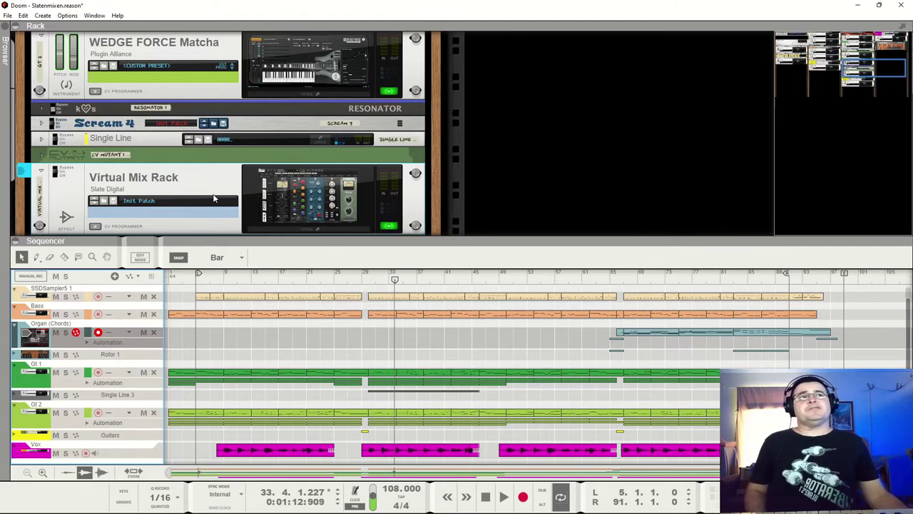
- Turn off the Gt 2 channel's solo, solo the Guitars bus instead, and start playback
scroll(216, 198, up, 1)
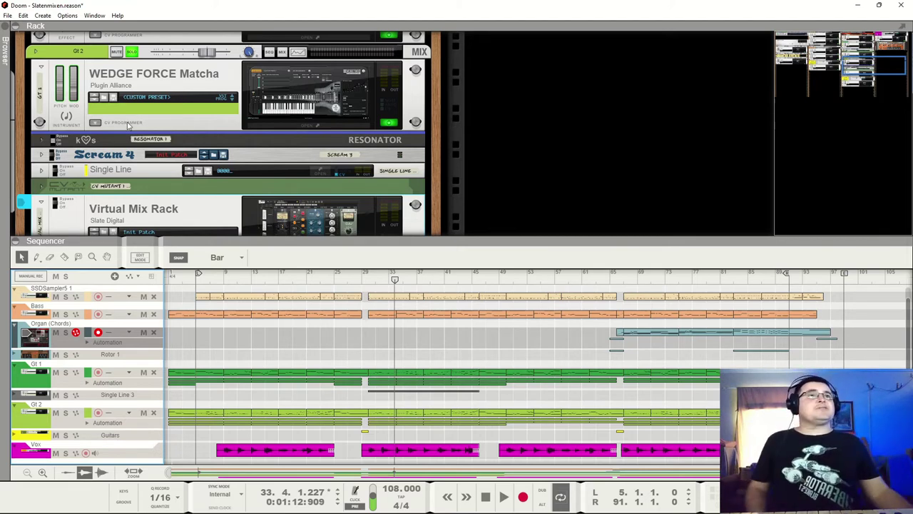
scroll(129, 127, up, 2)
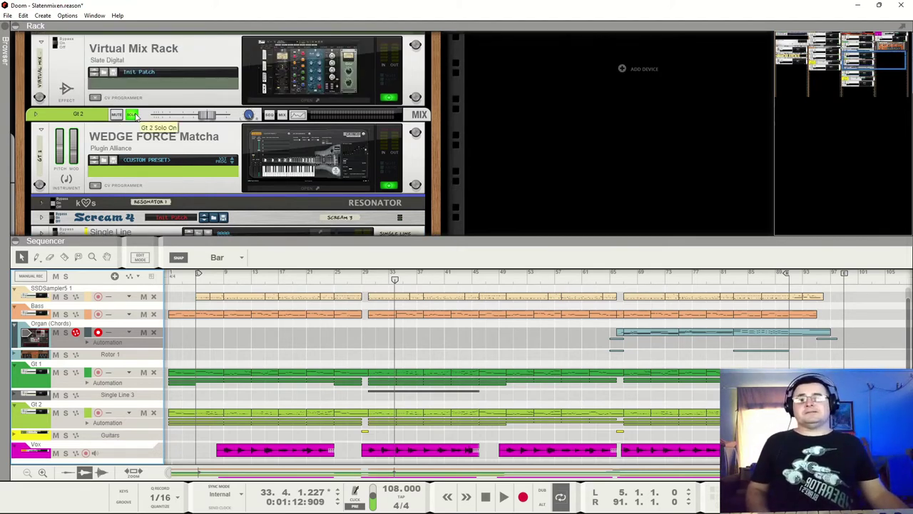
click(132, 117)
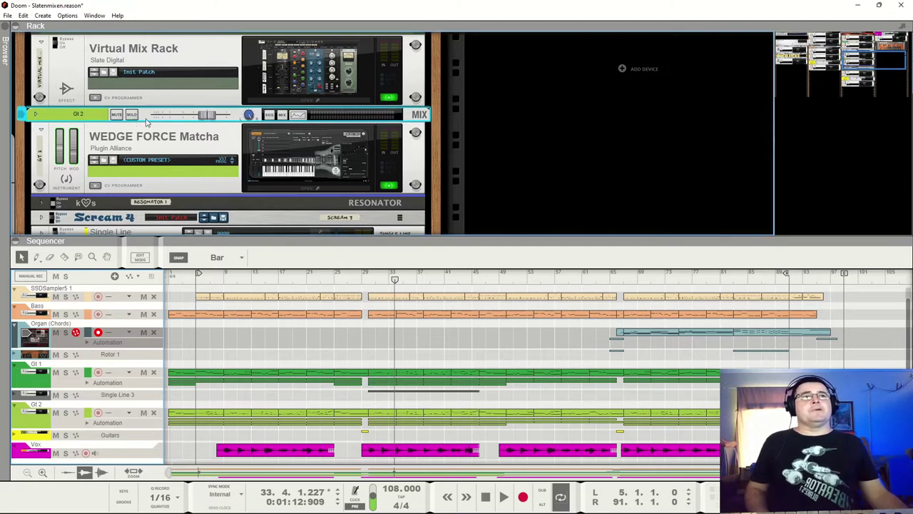
scroll(147, 121, down, 8)
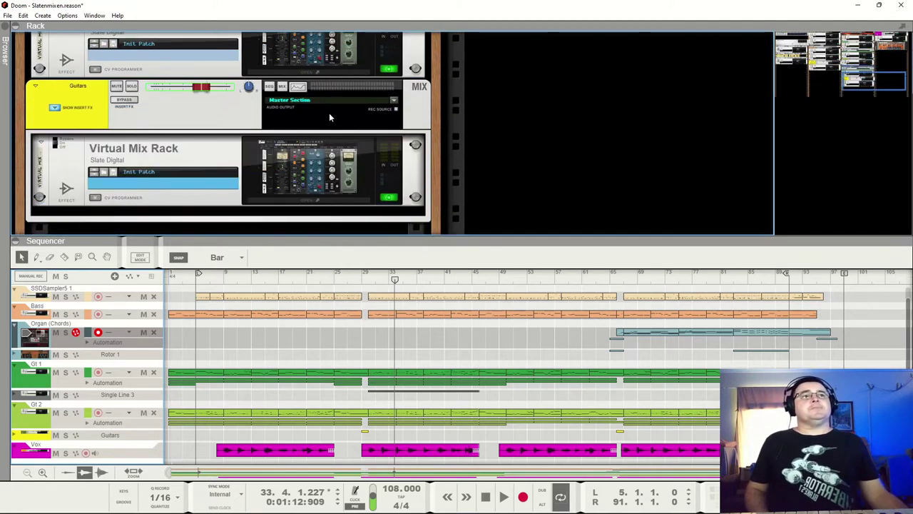
click(132, 86)
key(space)
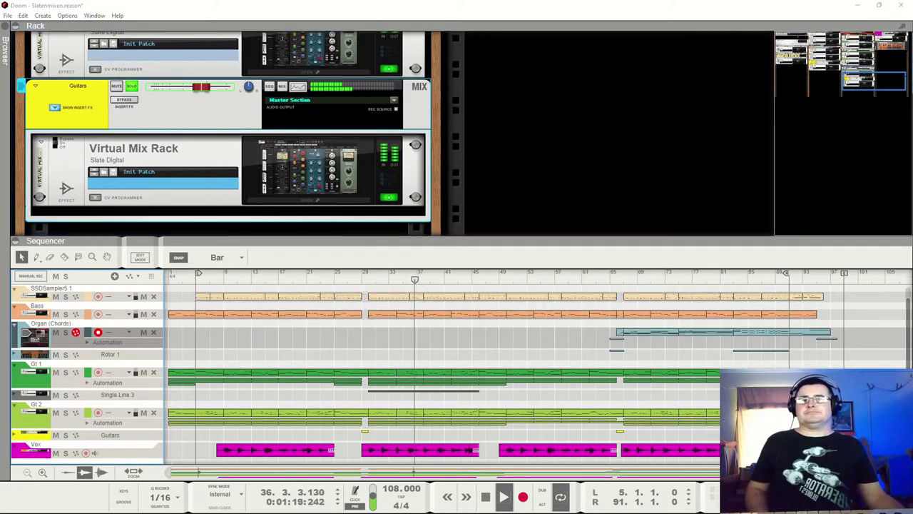
- Replay the Guitars bus from bar 5, comparing its Virtual Mix Rack off and on, and stop playback
click(198, 284)
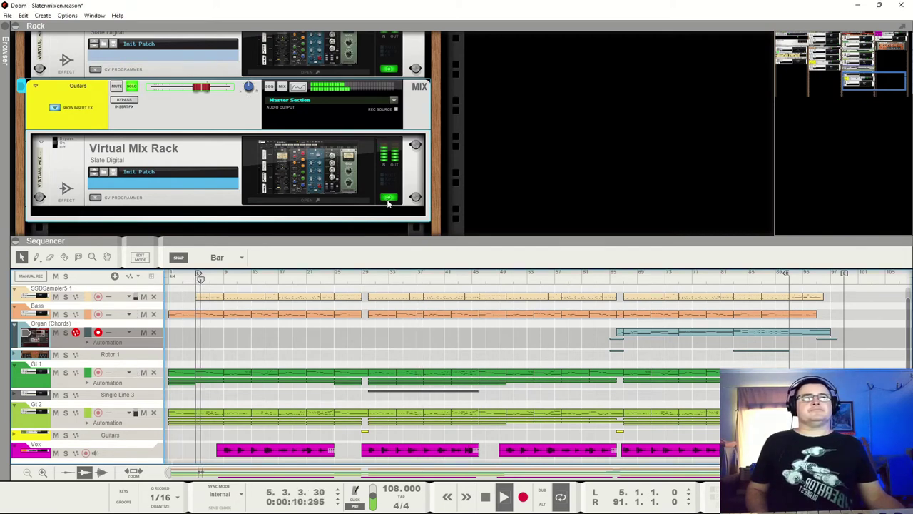
click(388, 204)
click(389, 197)
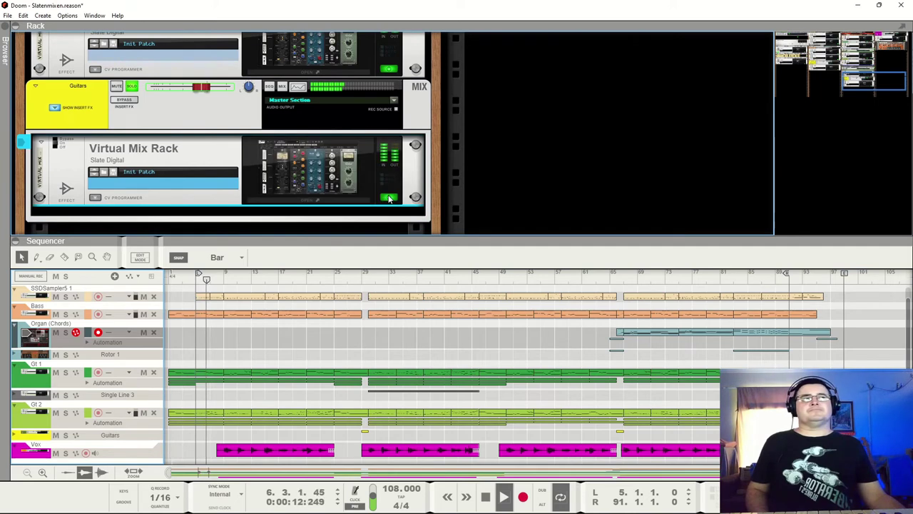
key(space)
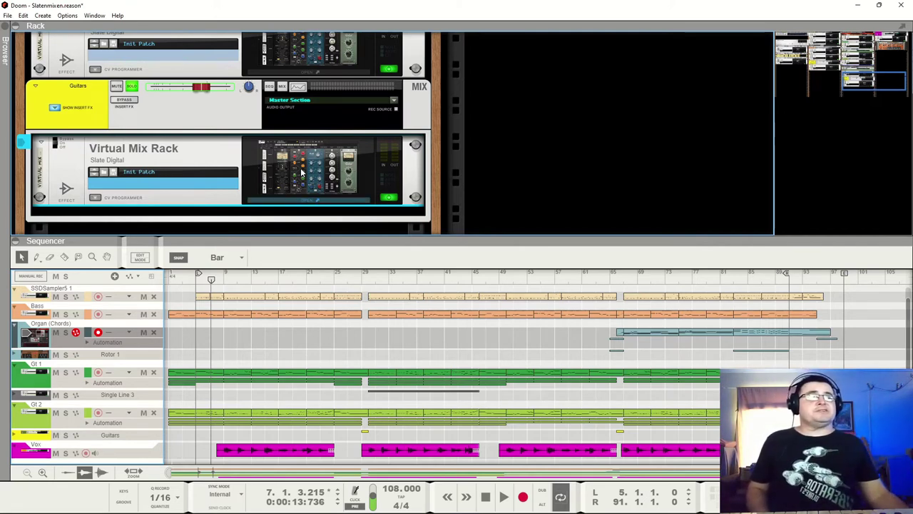
- Open the Guitars bus's Virtual Mix Rack, play the guitars, and examine the FG-S equalizer's HF and HMF gain settings
click(307, 200)
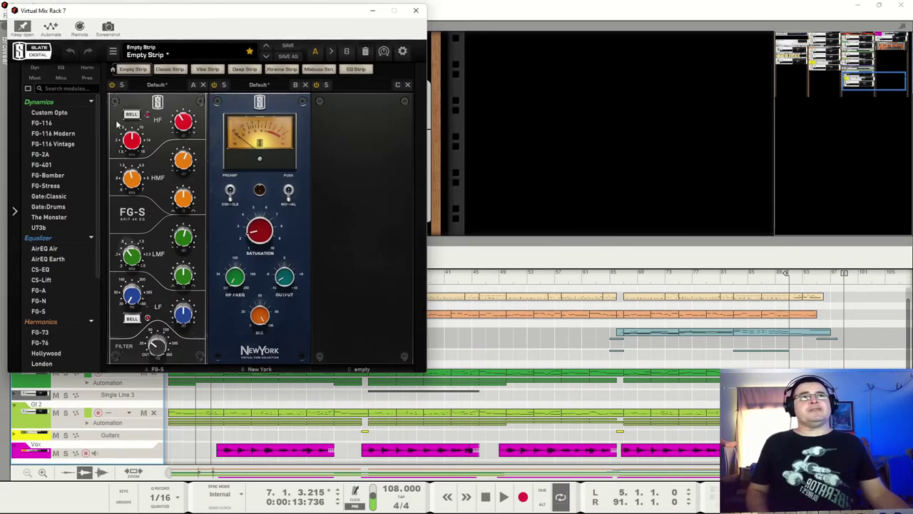
key(space)
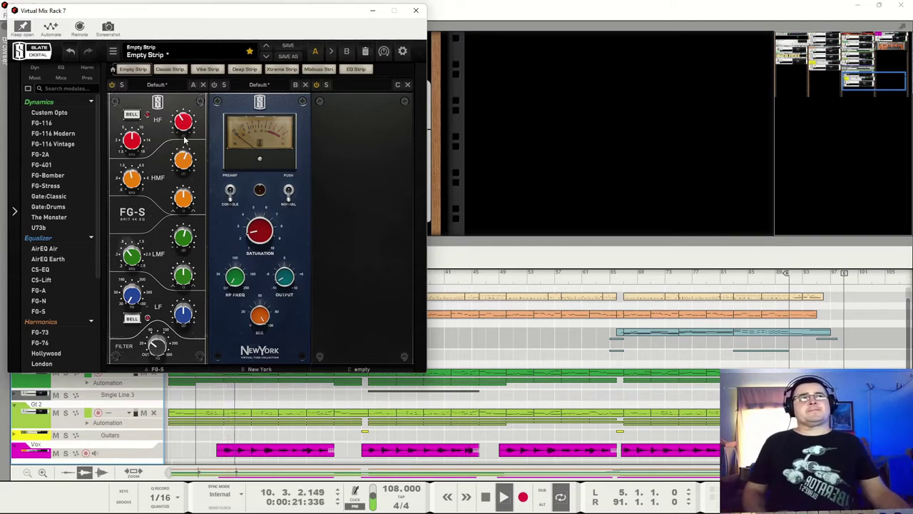
mouse_move(185, 124)
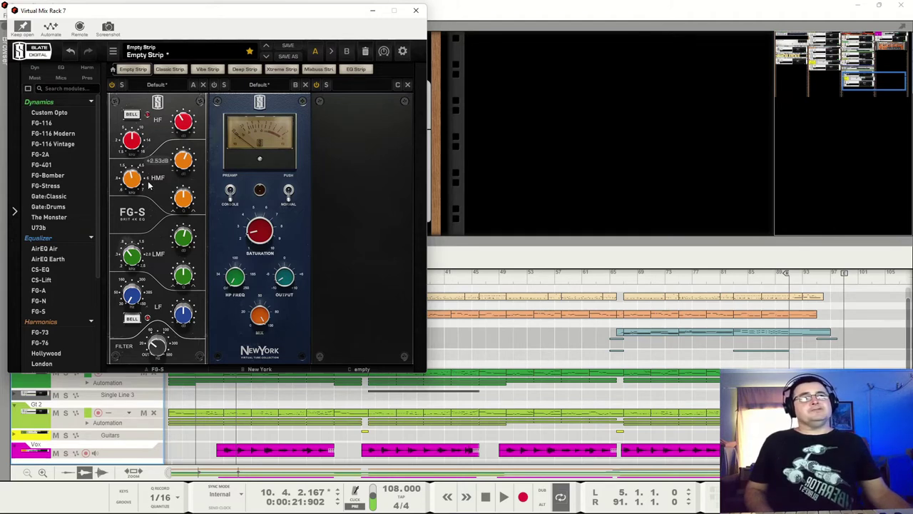
mouse_move(191, 167)
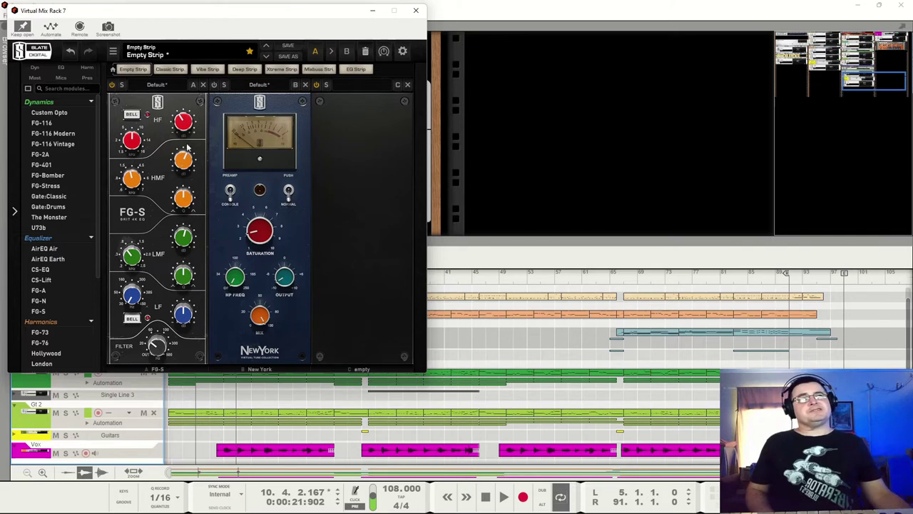
mouse_move(184, 123)
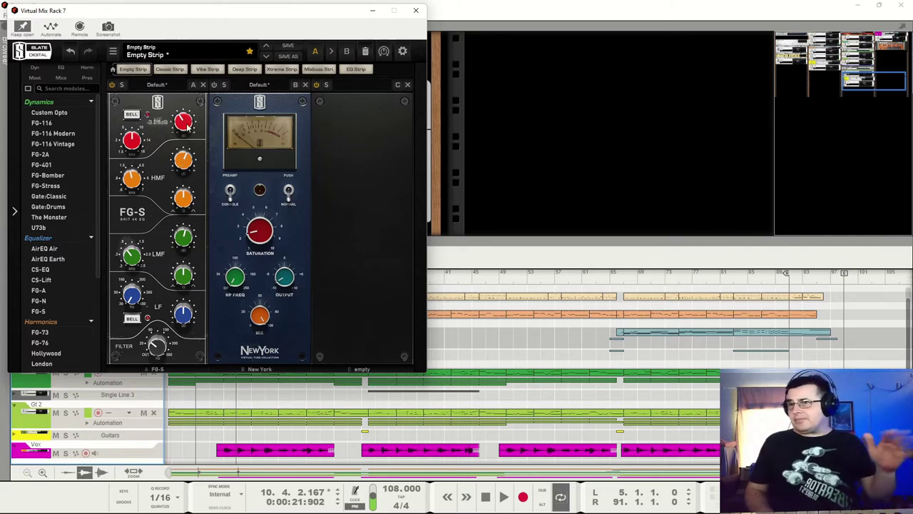
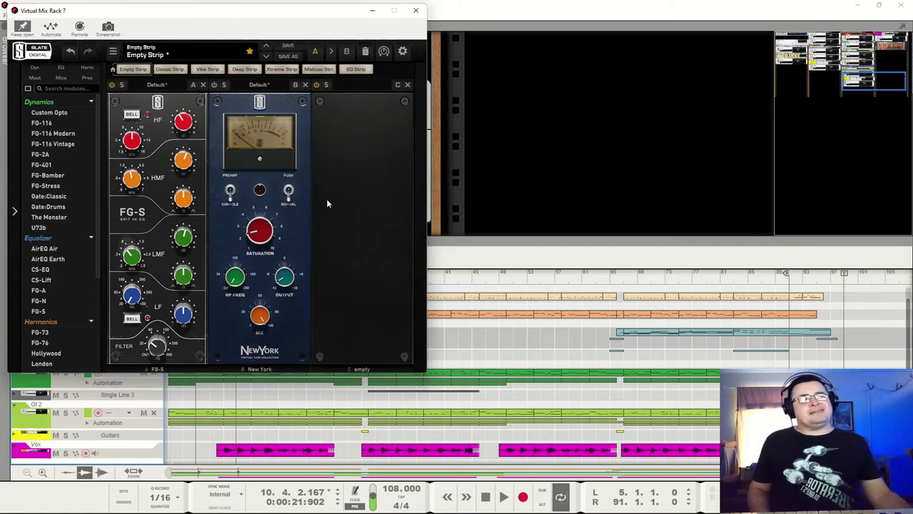
- Play the guitars through the New York module, examine its saturation and output settings, and close the Virtual Mix Rack window
key(space)
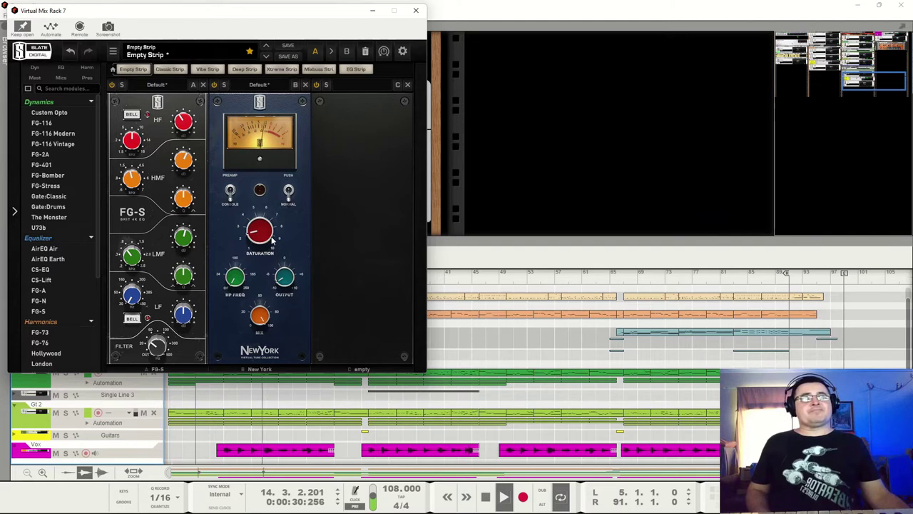
key(space)
mouse_move(261, 232)
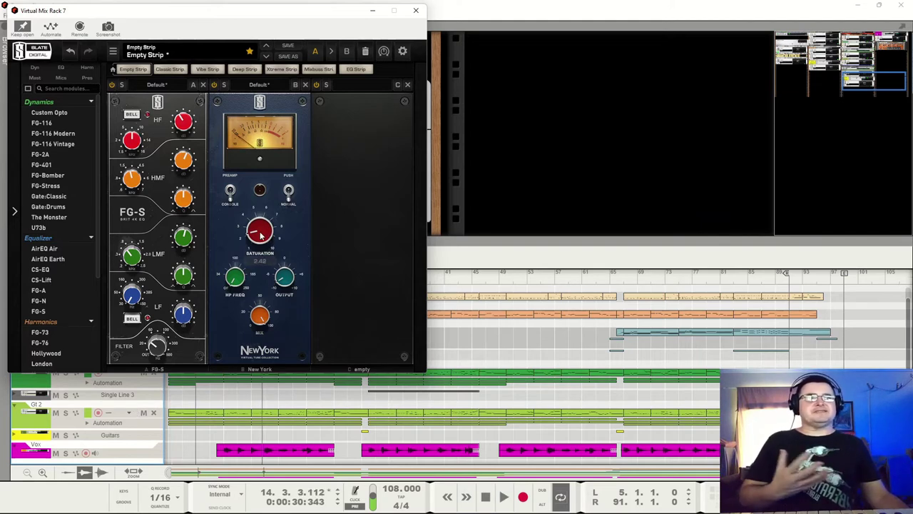
mouse_move(286, 281)
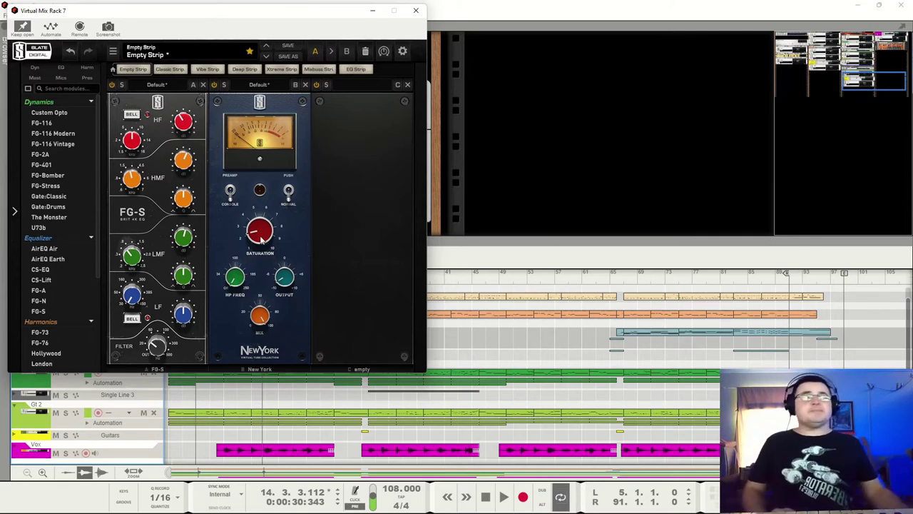
click(416, 11)
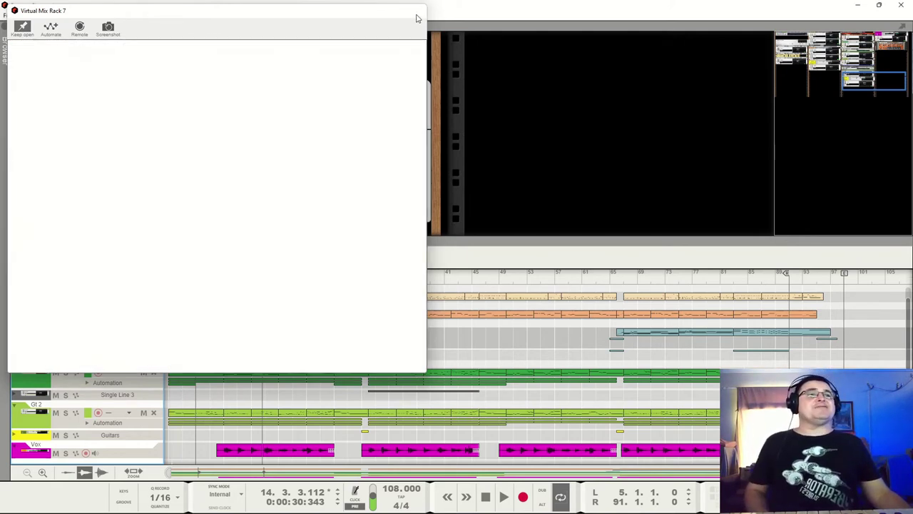
- Start playback, turn off the Guitars bus's solo, and solo the vocal channel
key(space)
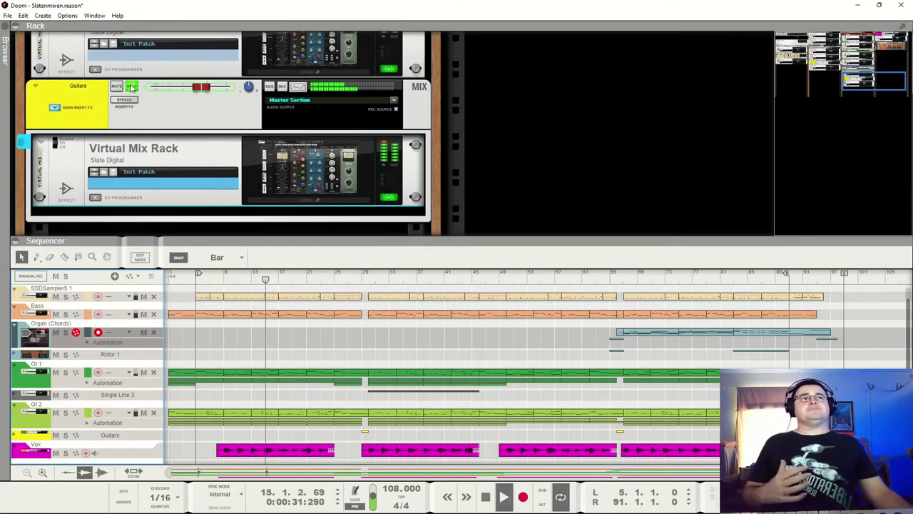
click(144, 105)
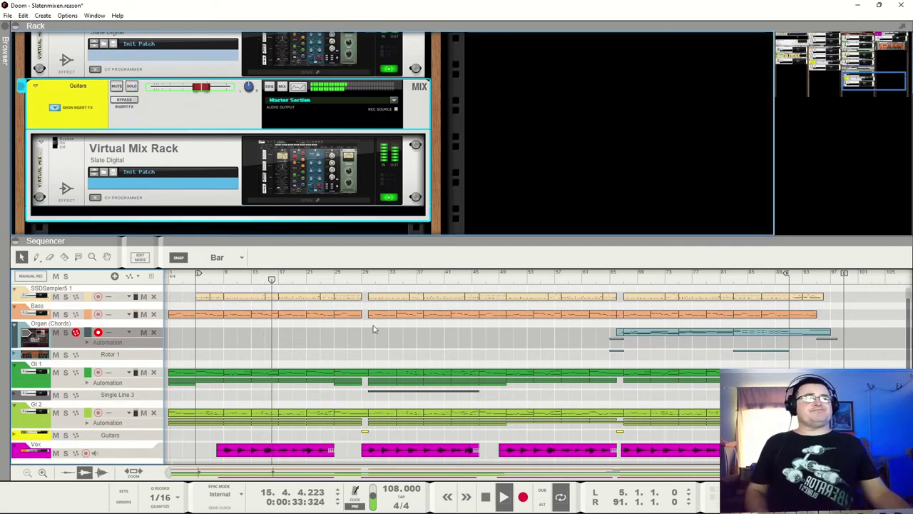
drag(833, 90, 836, 49)
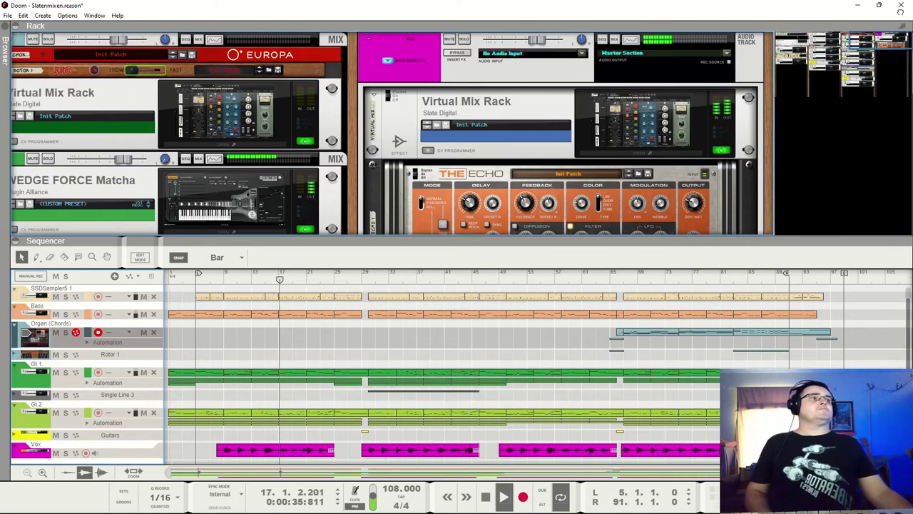
click(465, 40)
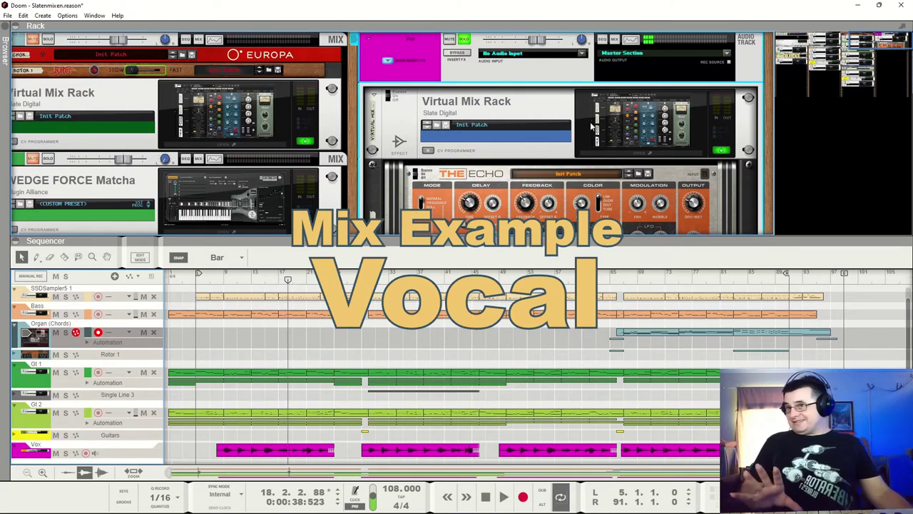
- Play the soloed vocal, look over its effect chain, and bypass the channel's insert effects
scroll(671, 142, down, 2)
scroll(671, 142, up, 2)
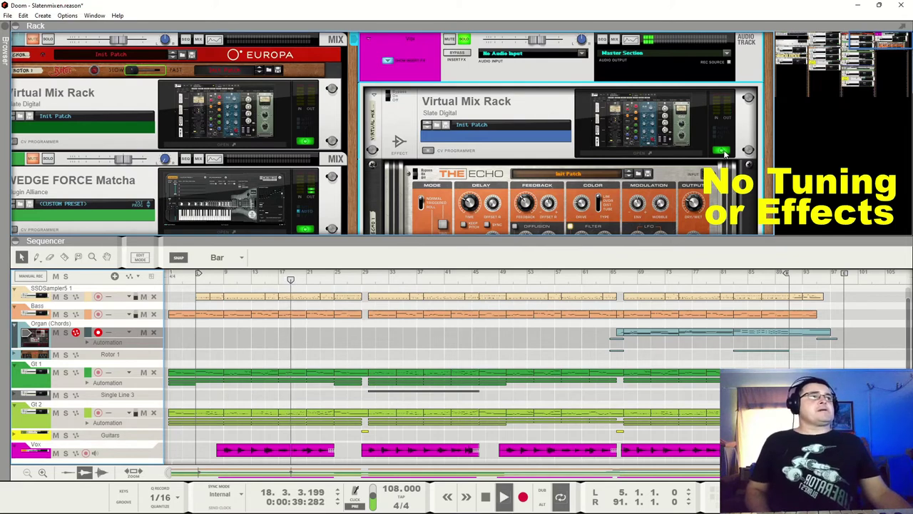
scroll(710, 152, down, 1)
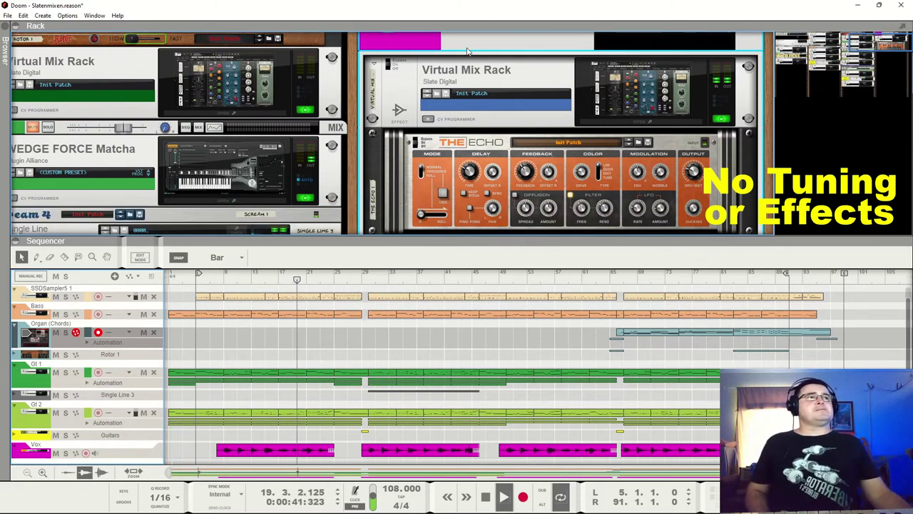
scroll(662, 209, up, 1)
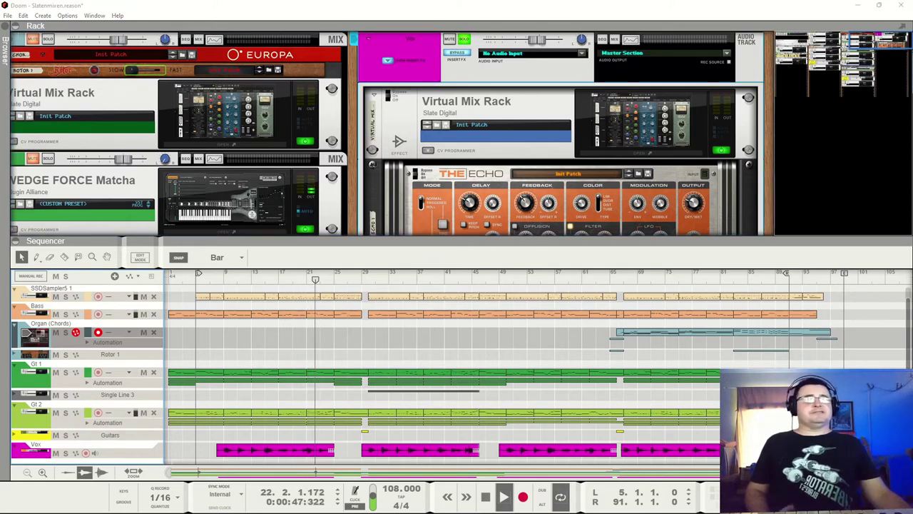
- Restart the vocal from about bar 7 and set the loop to run from bar 9 to bar 25
click(210, 282)
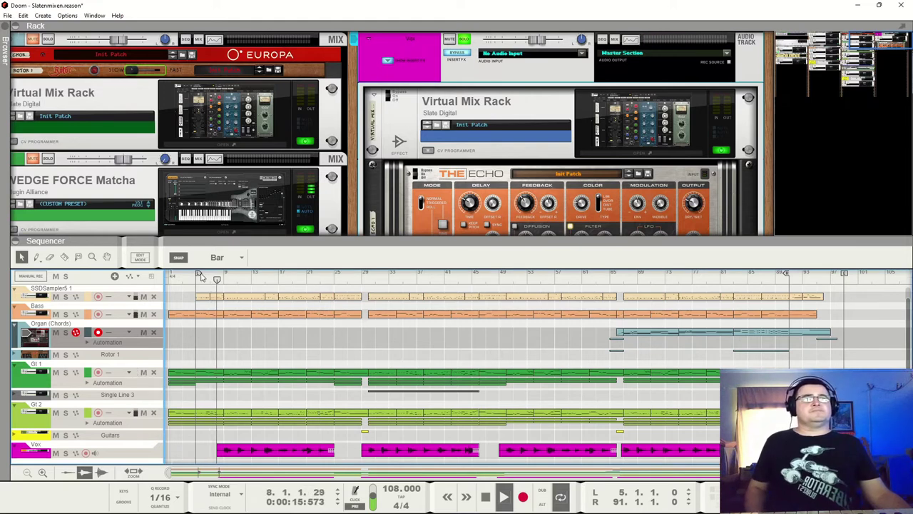
alt+click(225, 274)
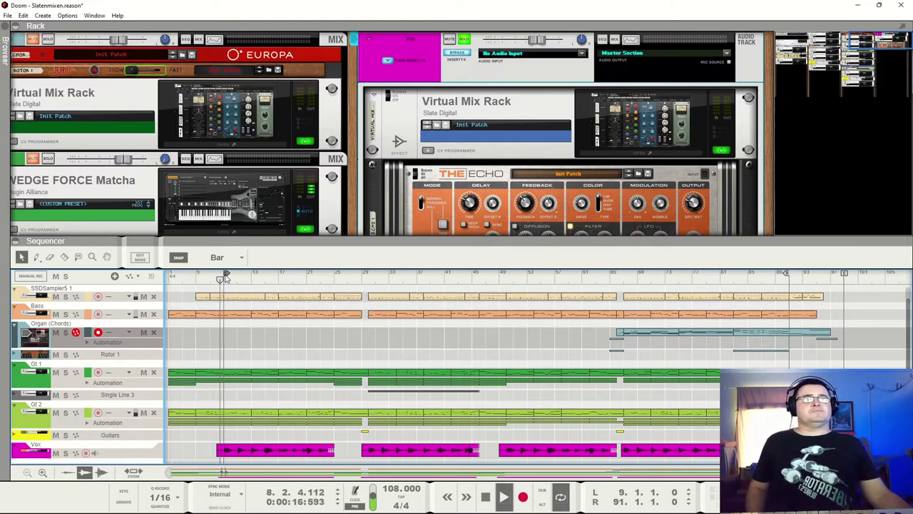
ctrl+alt+click(332, 275)
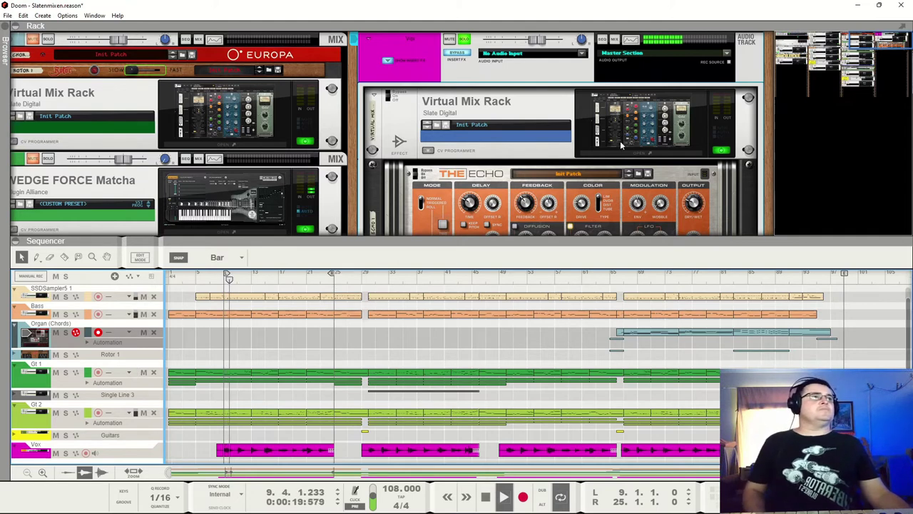
- Compare the looped vocal with its insert effects bypassed and active, and stop playback
scroll(599, 174, down, 1)
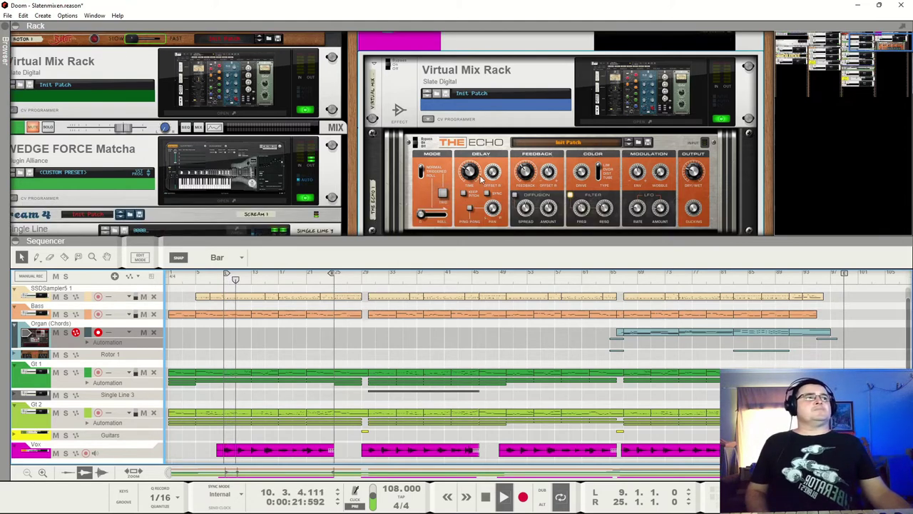
scroll(414, 114, up, 1)
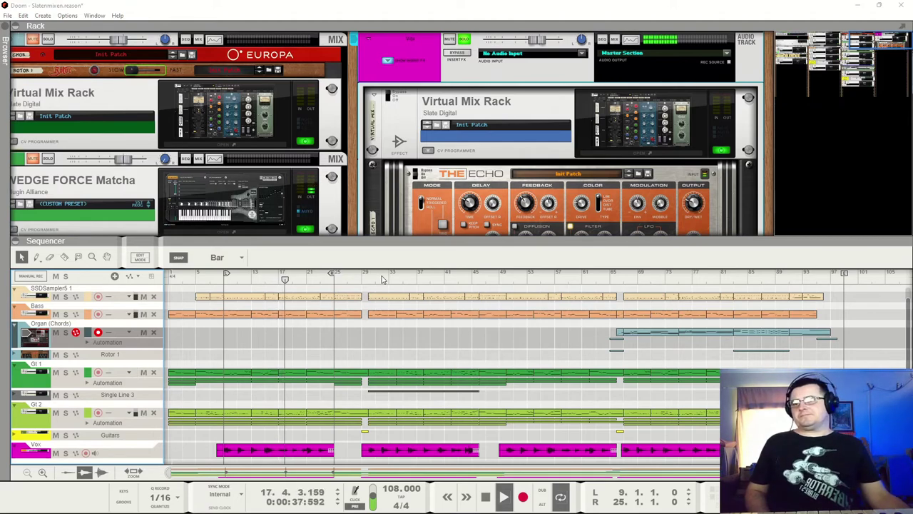
key(space)
- Look at the VerbSuite Classics reverb in the rack, return to the vocal's effect chain, and resume playback
drag(348, 191, 493, 160)
scroll(492, 161, up, 5)
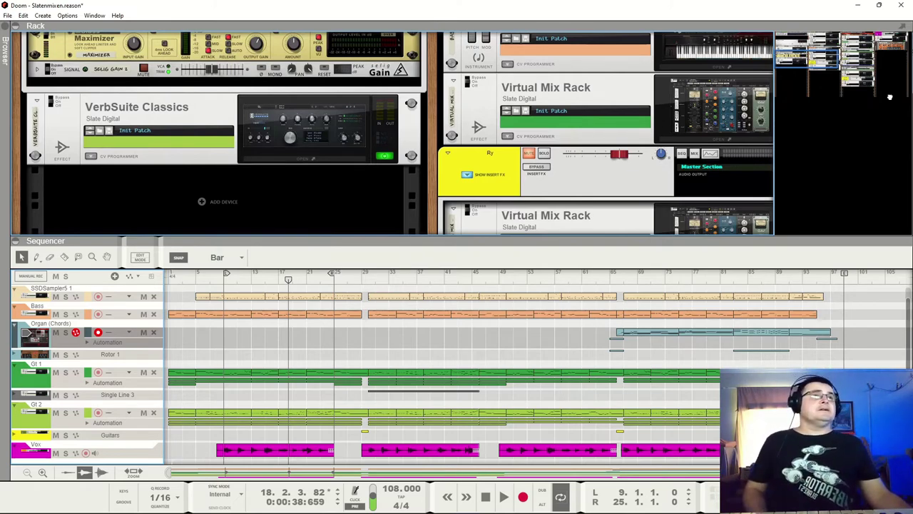
drag(889, 97, 894, 42)
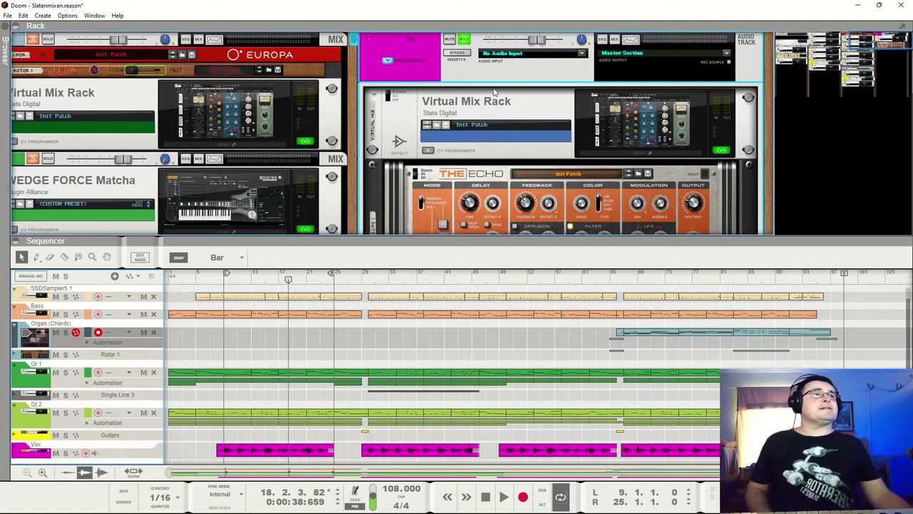
key(space)
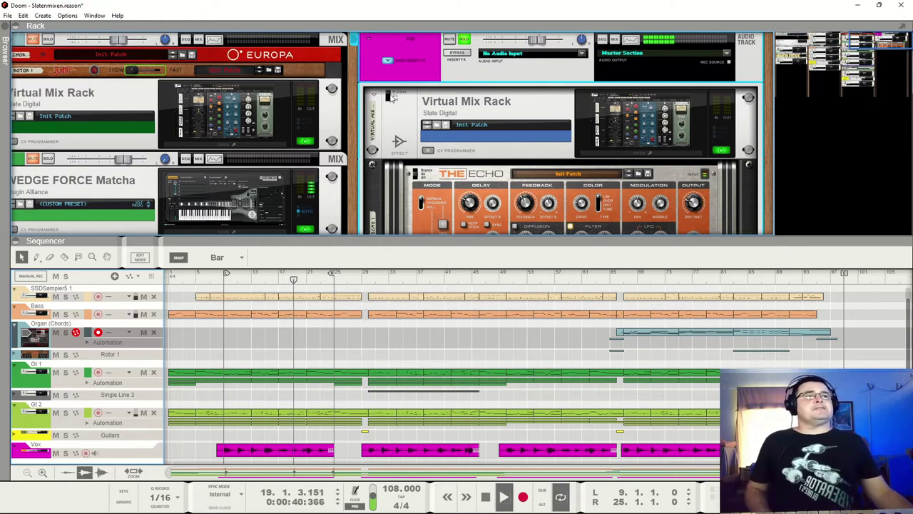
- Open the vocal's Virtual Mix Rack, audition its FG-2A compressor on its own, and look at the peak reduction setting
click(391, 98)
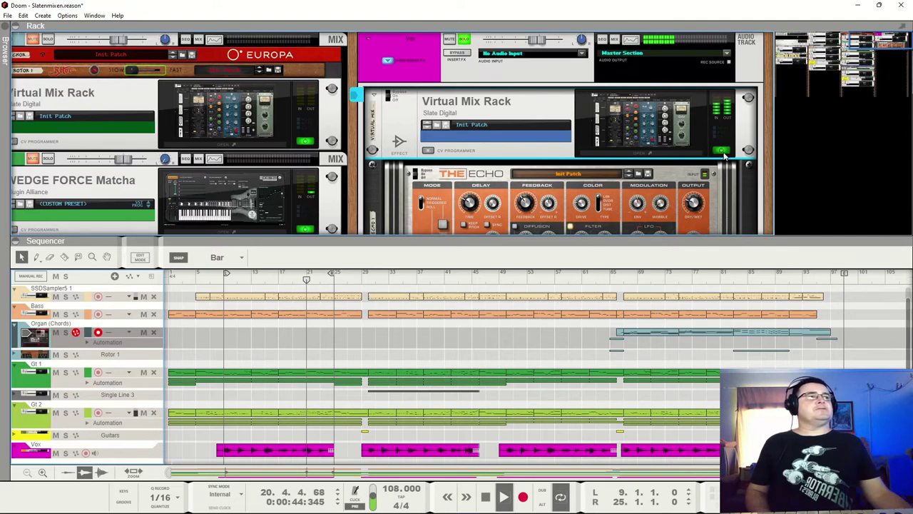
click(671, 136)
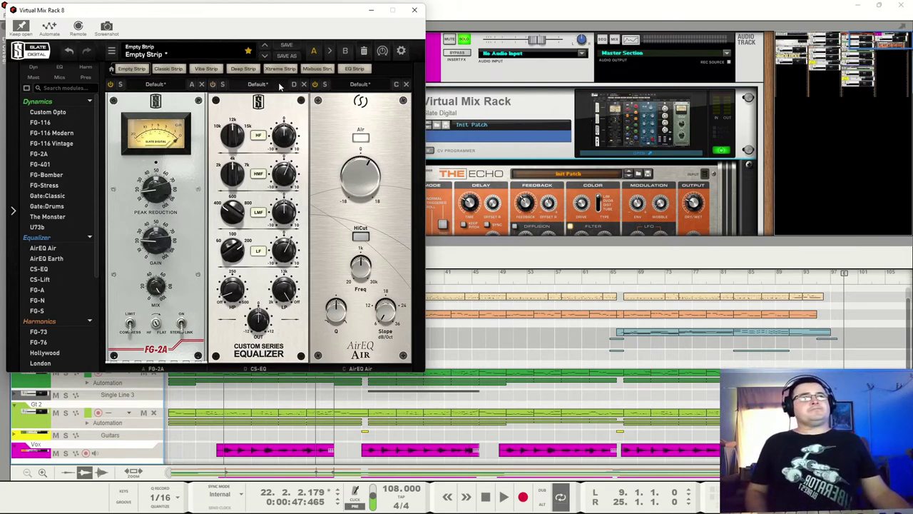
key(space)
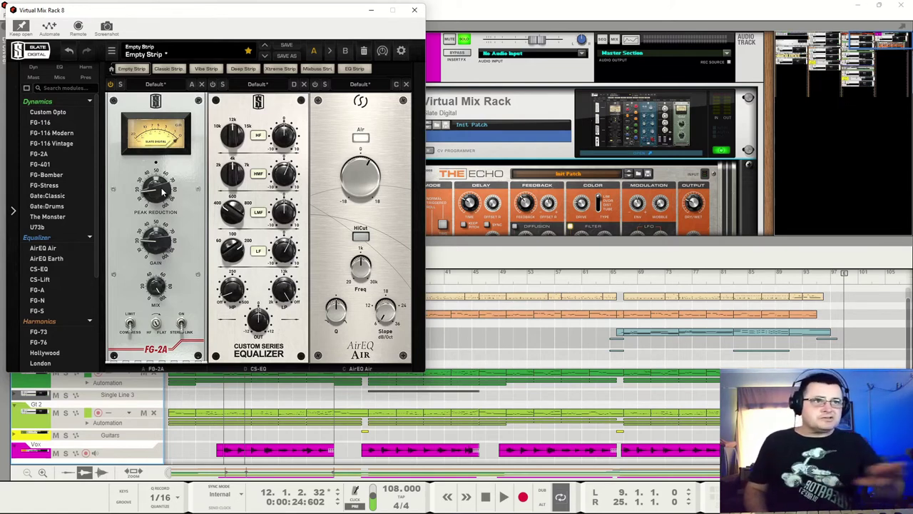
drag(163, 191, 163, 195)
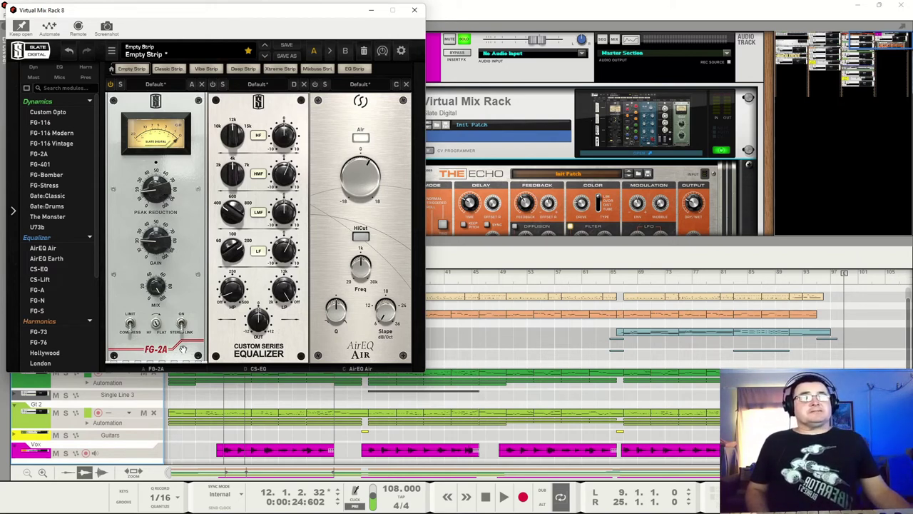
- Audition the vocal with the CS-EQ switched on, stop playback, and examine the equalizer's band and filter settings
key(space)
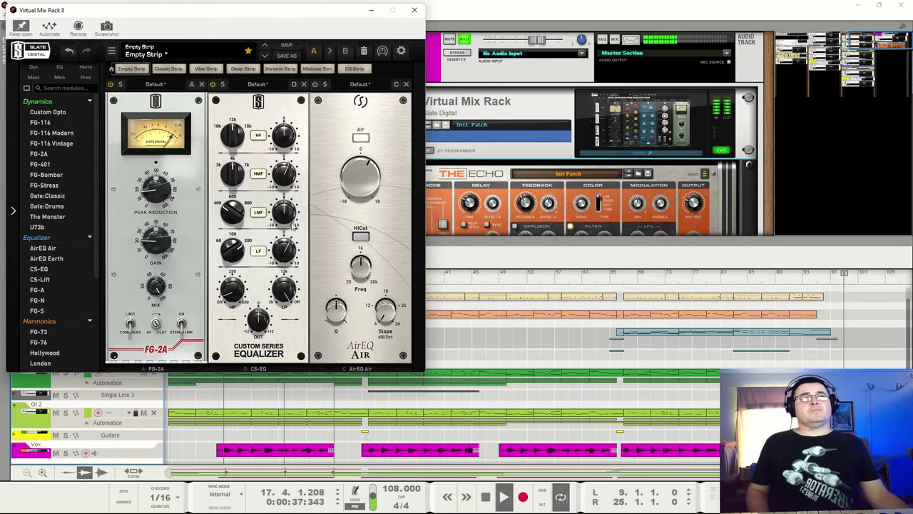
key(space)
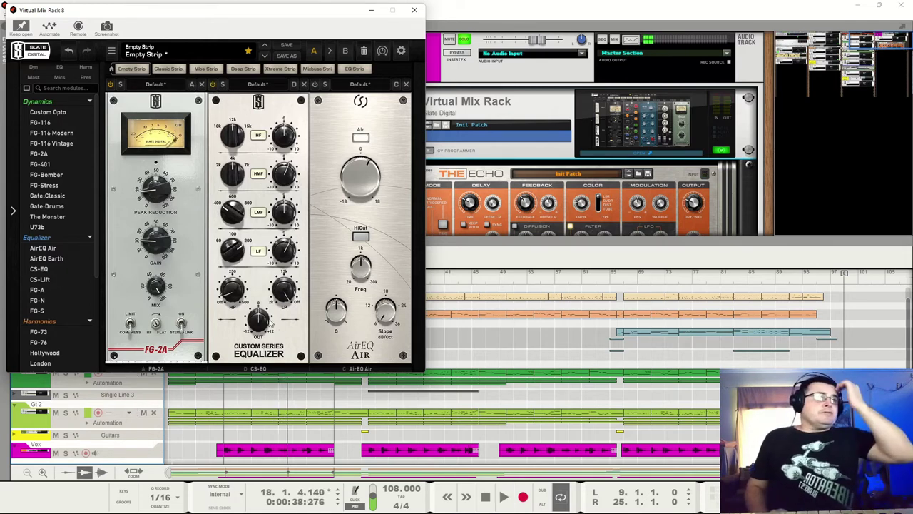
mouse_move(270, 325)
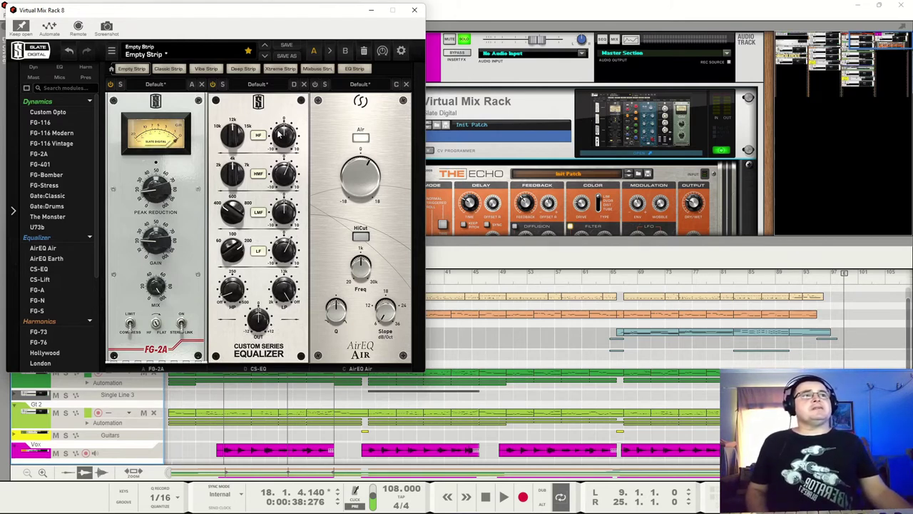
mouse_move(288, 142)
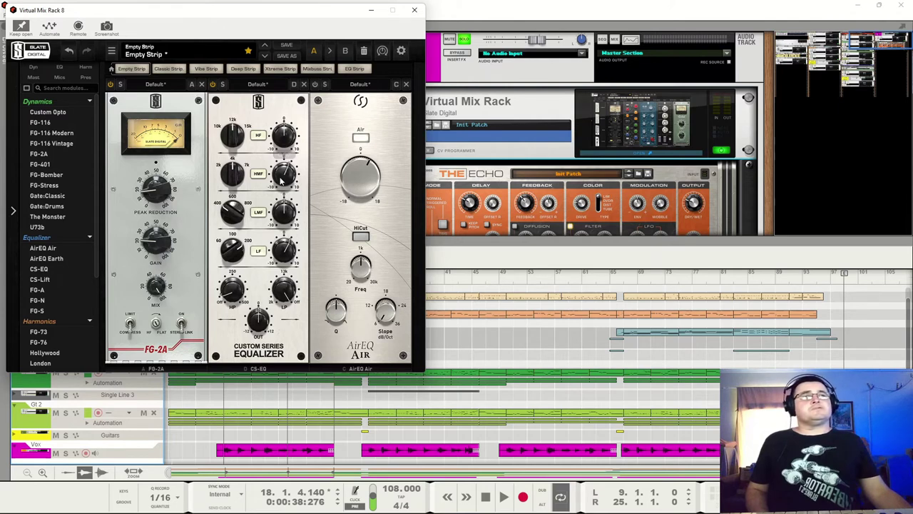
mouse_move(288, 179)
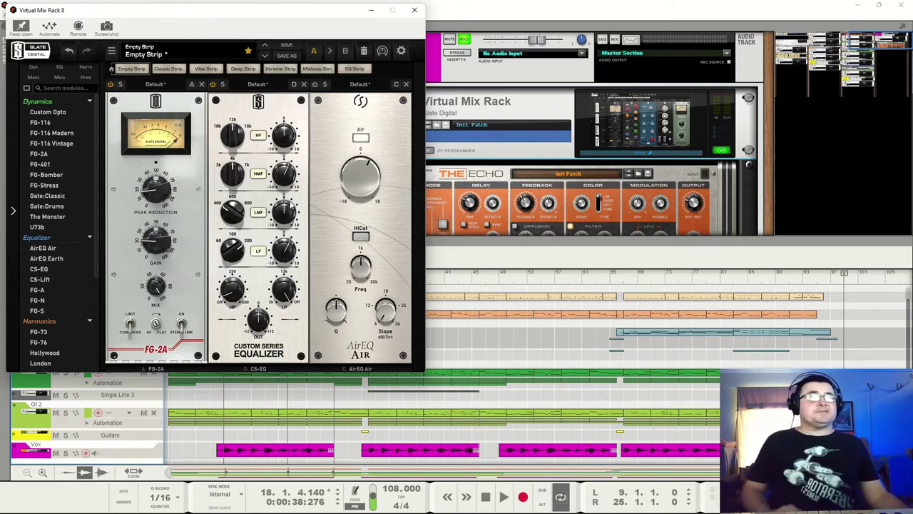
mouse_move(285, 246)
scroll(285, 246, up, 3)
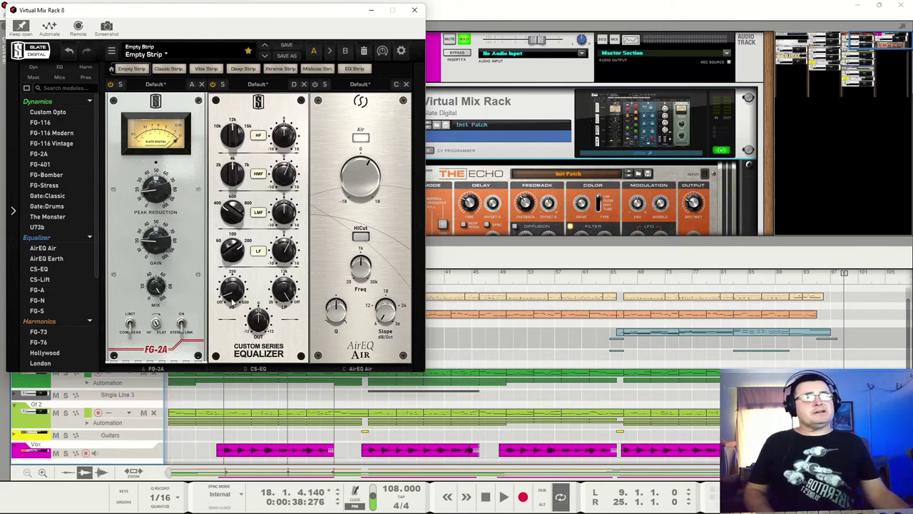
mouse_move(232, 303)
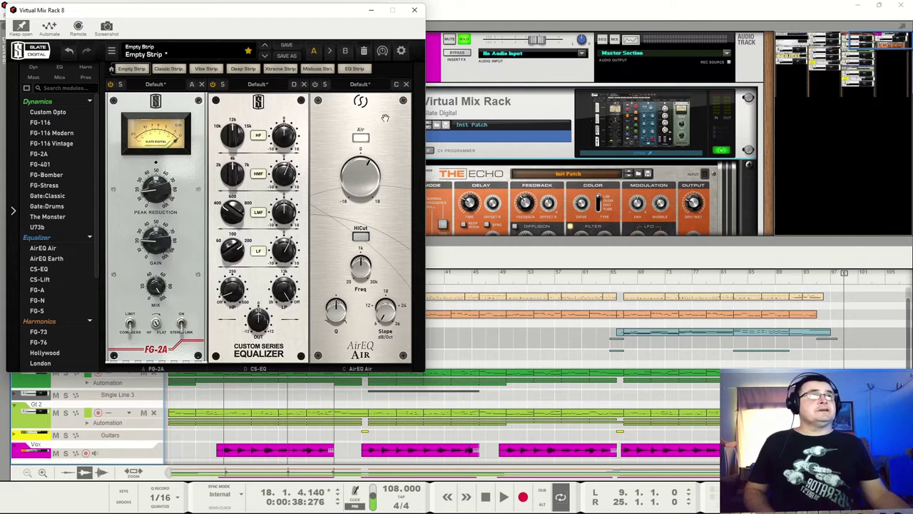
- Audition the vocal with AirEQ Air switched on, stop playback, and look over the available equalizer modules
key(space)
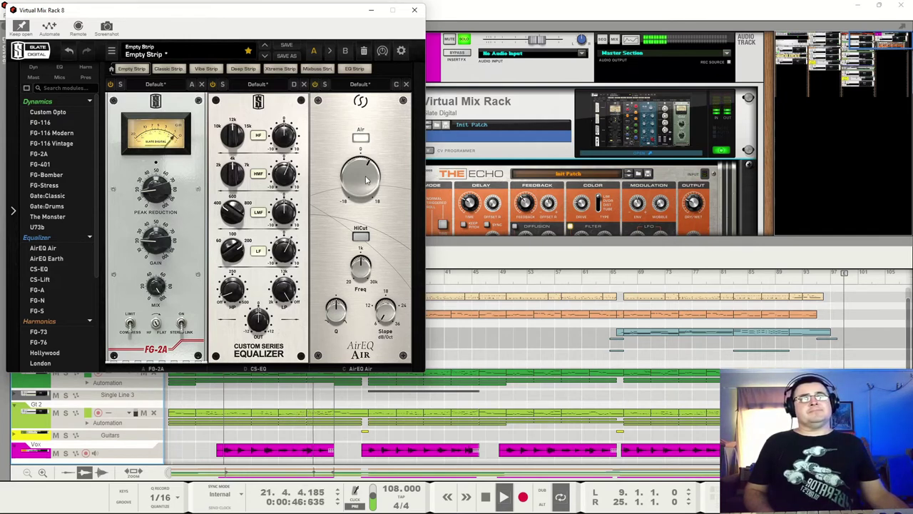
key(space)
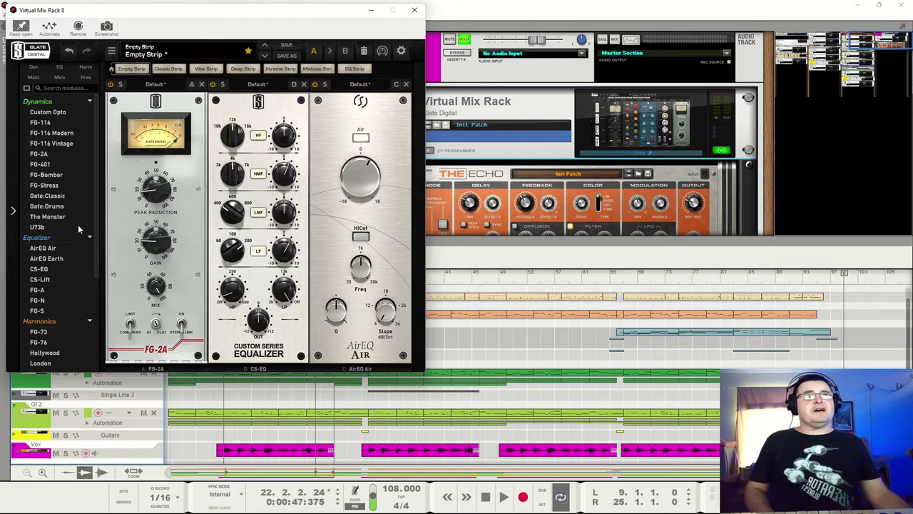
scroll(56, 220, down, 3)
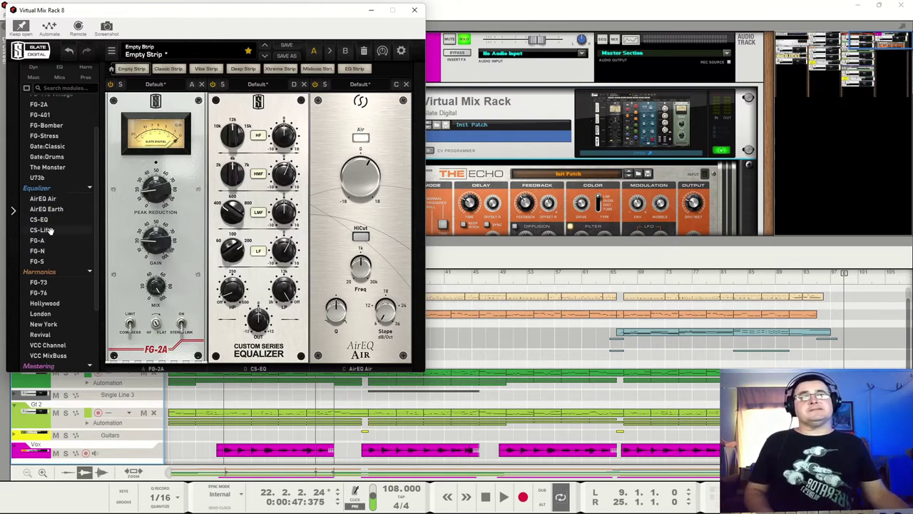
mouse_move(63, 230)
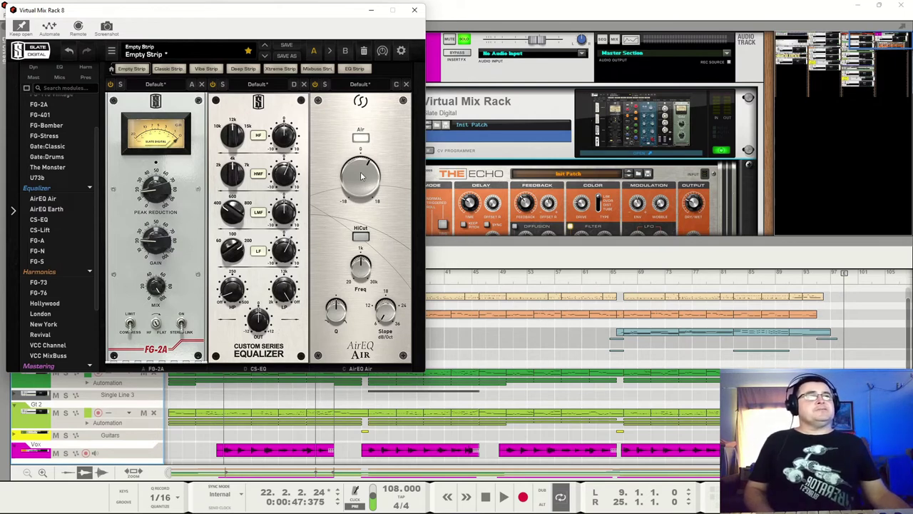
mouse_move(362, 177)
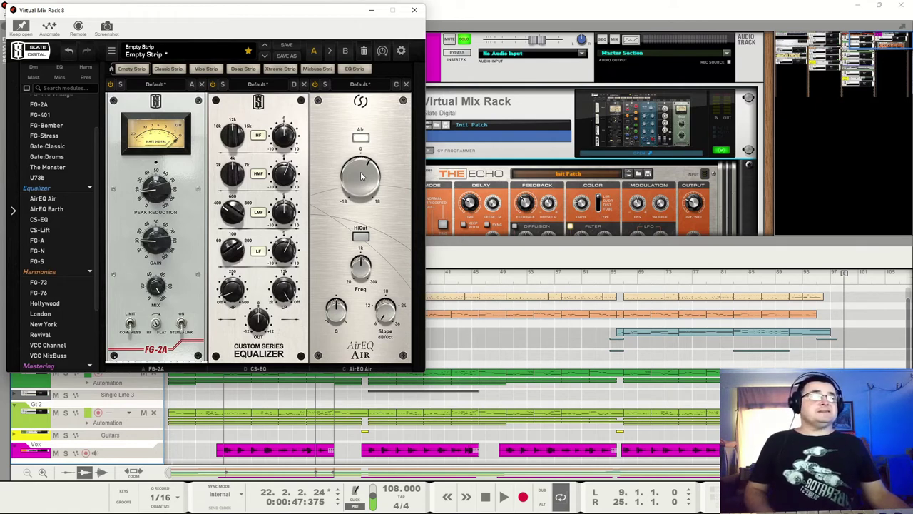
- Compare the soloed vocal with the AirEQ Air module off and on
key(space)
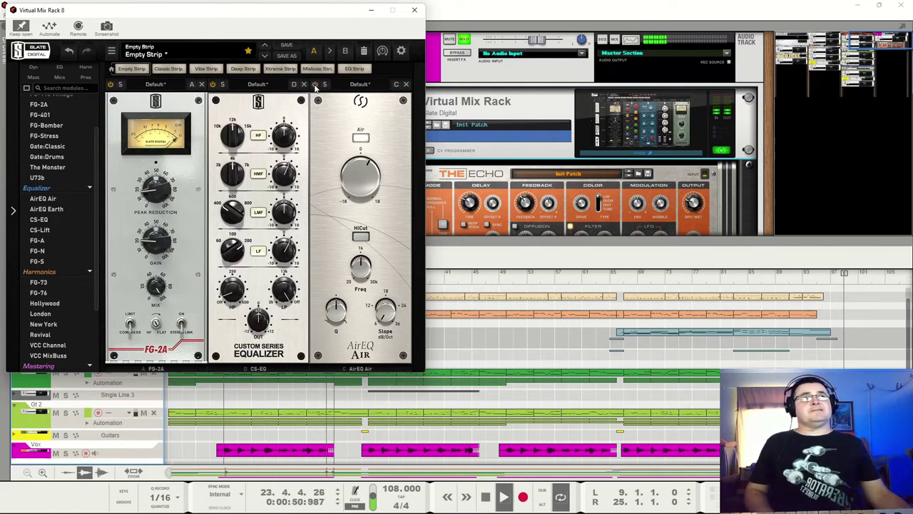
key(space)
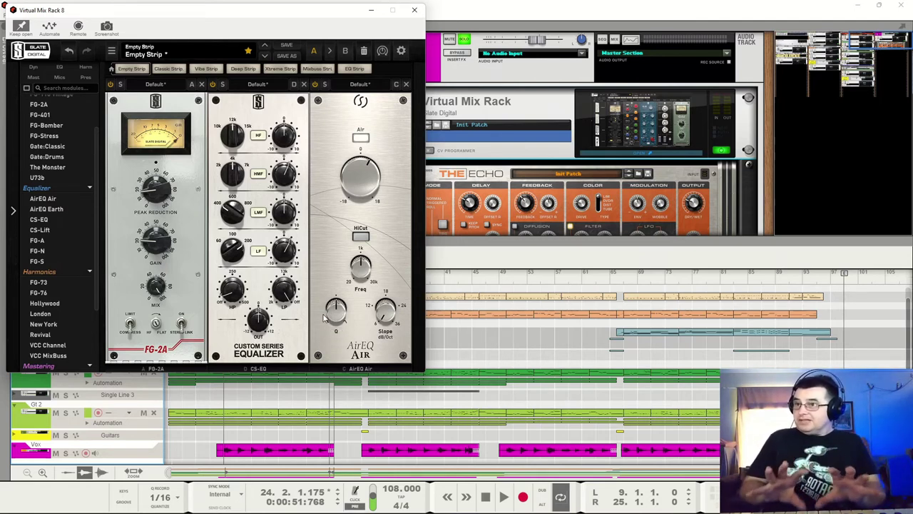
key(space)
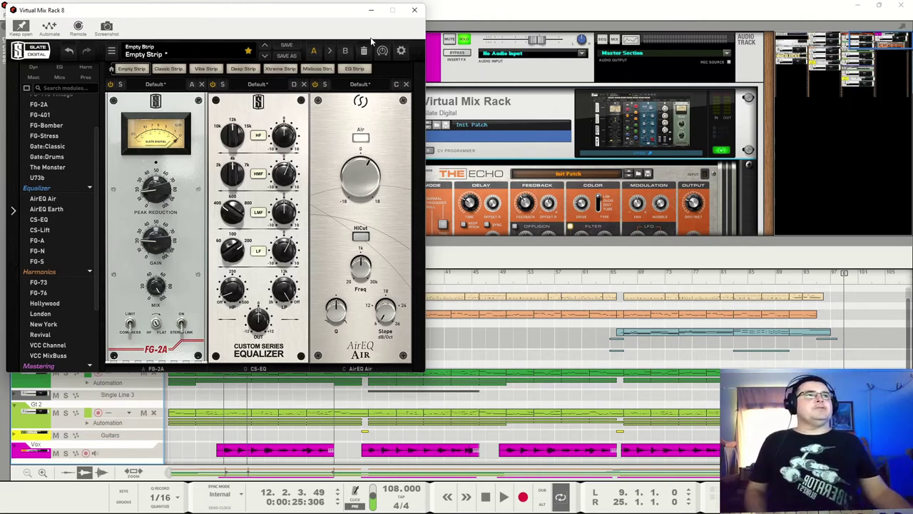
- Close the vocal's Virtual Mix Rack window, resume playback, and unsolo the vocal to hear the full mix
click(415, 10)
key(space)
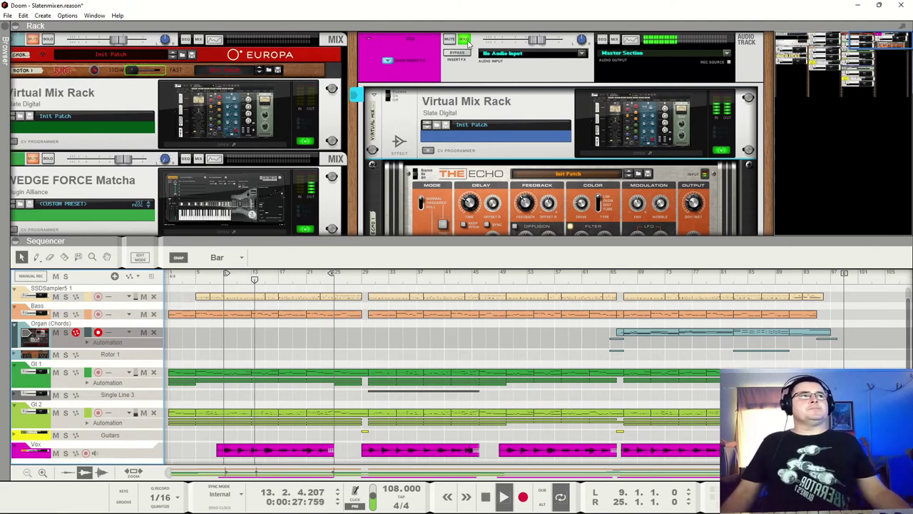
click(465, 93)
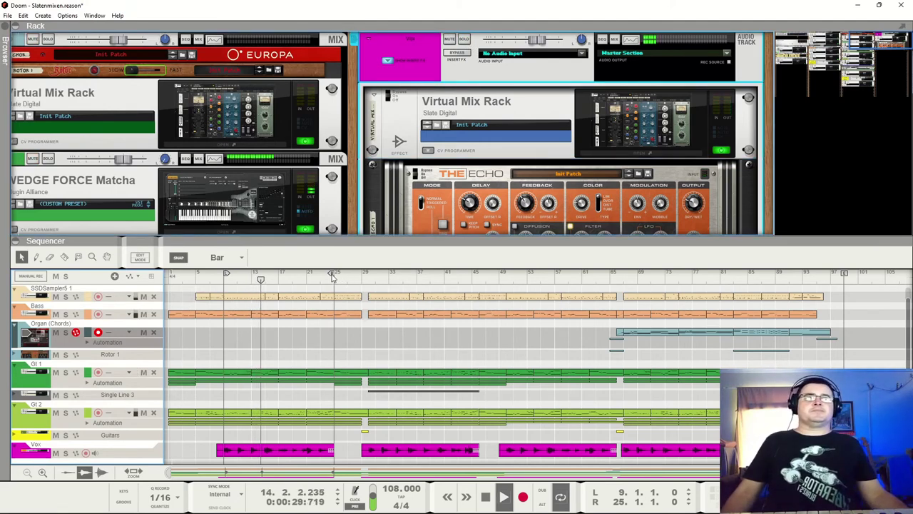
- Compare the vocal in the full mix with its Virtual Mix Rack switched off and on, and stop playback
click(724, 150)
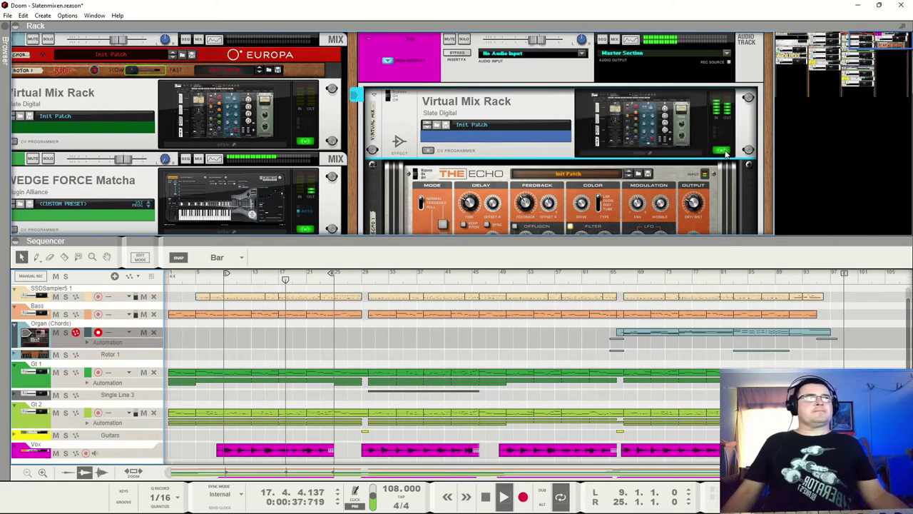
click(723, 150)
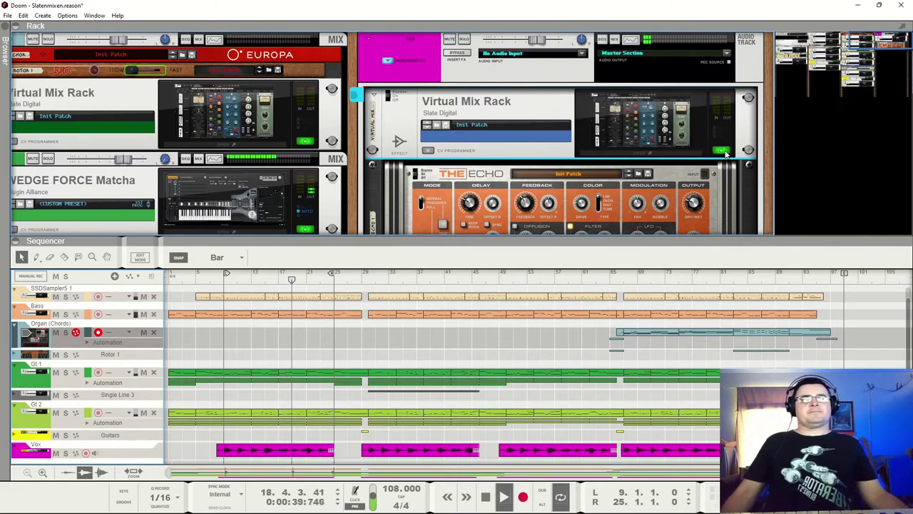
click(724, 150)
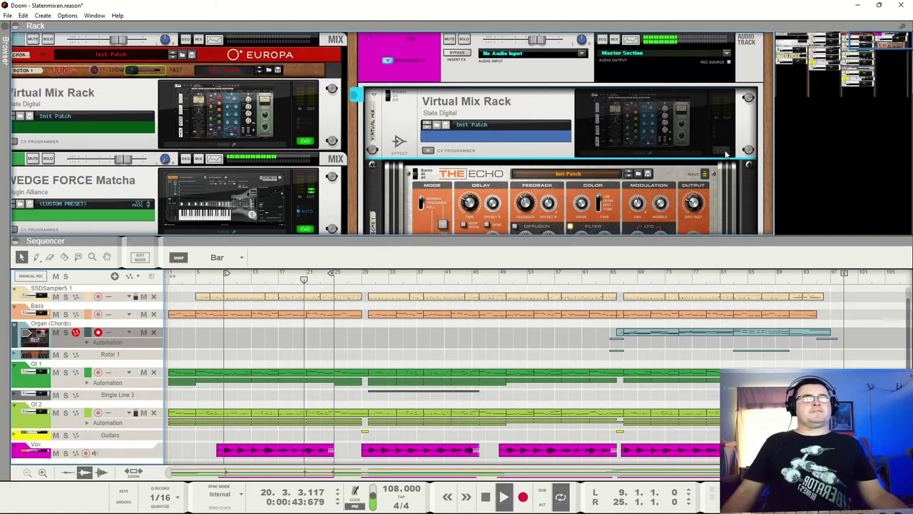
click(724, 151)
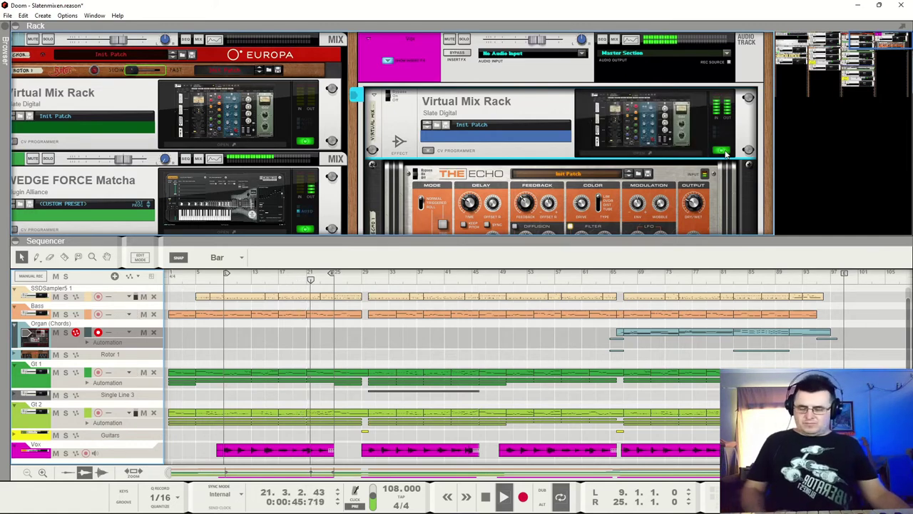
key(space)
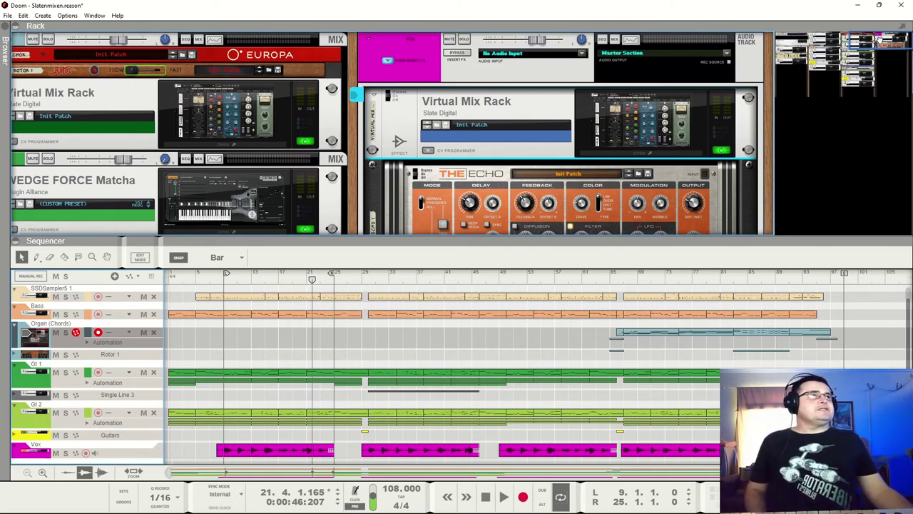
- Go to the Master Section in the rack, select its Virtual Mix Rack, and resume playback
drag(842, 41, 801, 32)
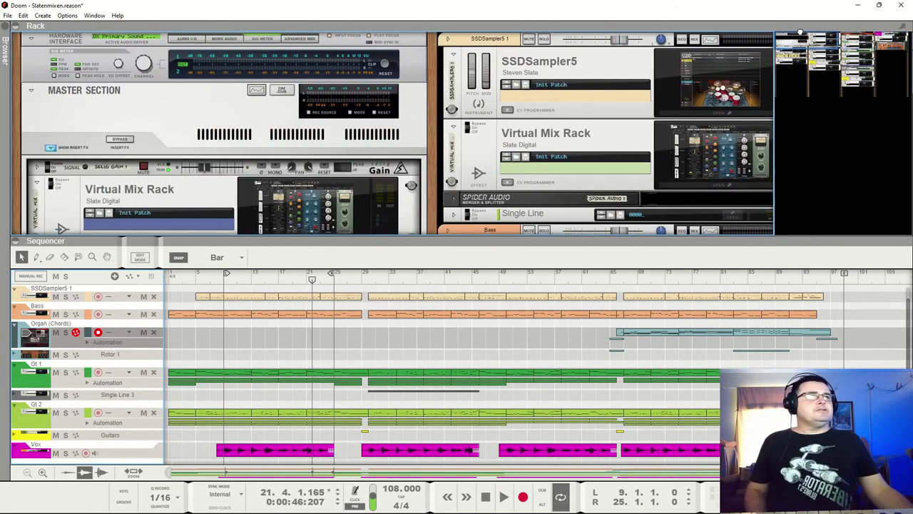
click(82, 201)
key(space)
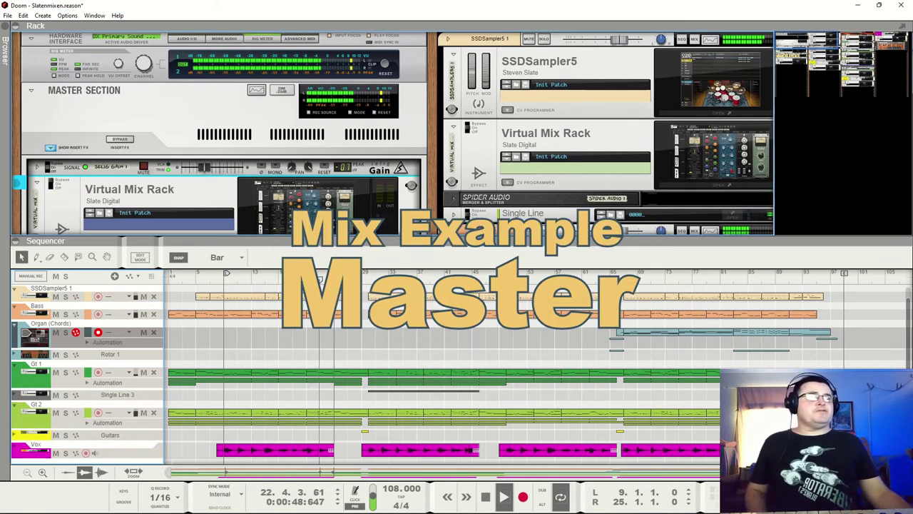
- Extend the loop to end at bar 83 and continue playback from about bar 29
alt+click(621, 274)
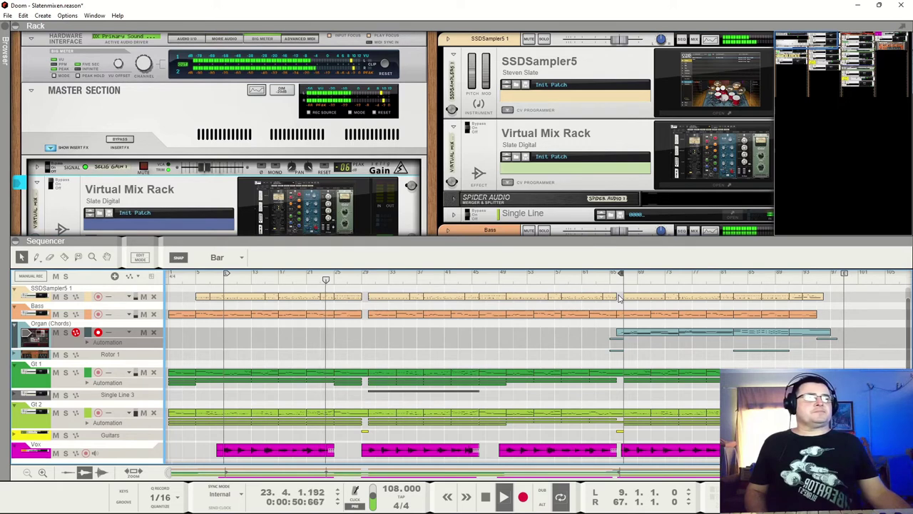
click(611, 274)
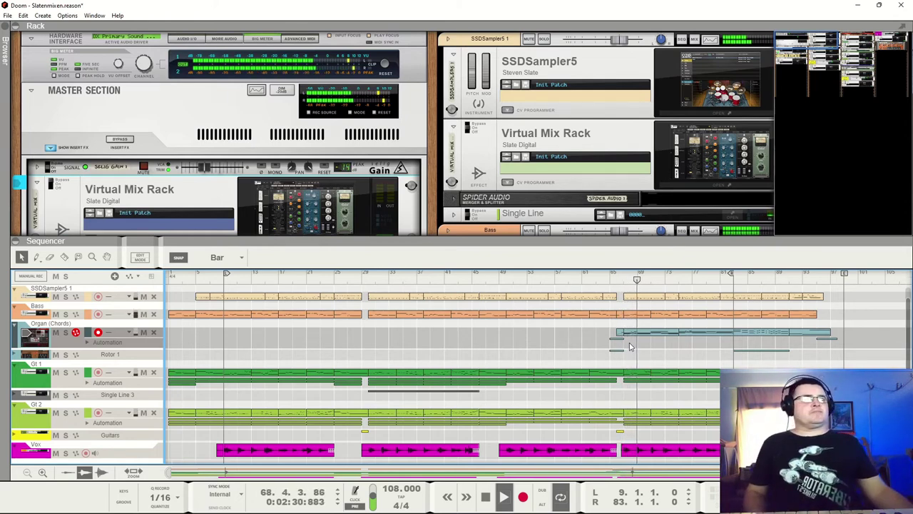
click(366, 280)
- Open the Master Section's Virtual Mix Rack, keep its window open, and switch on the FG-116 Modern module
scroll(253, 132, down, 2)
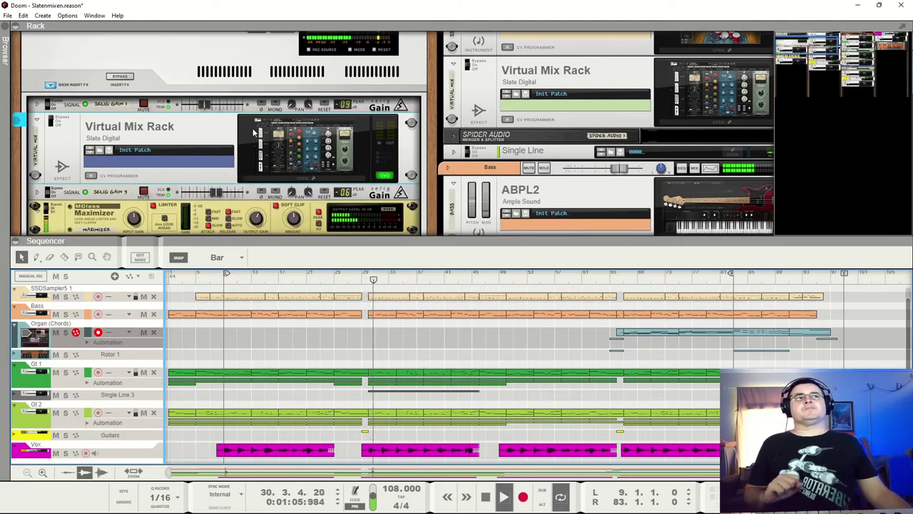
click(50, 122)
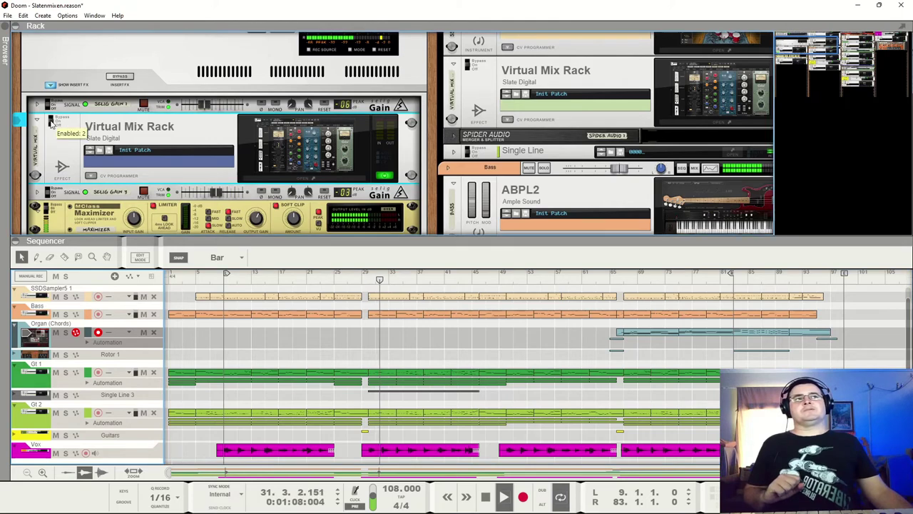
click(312, 154)
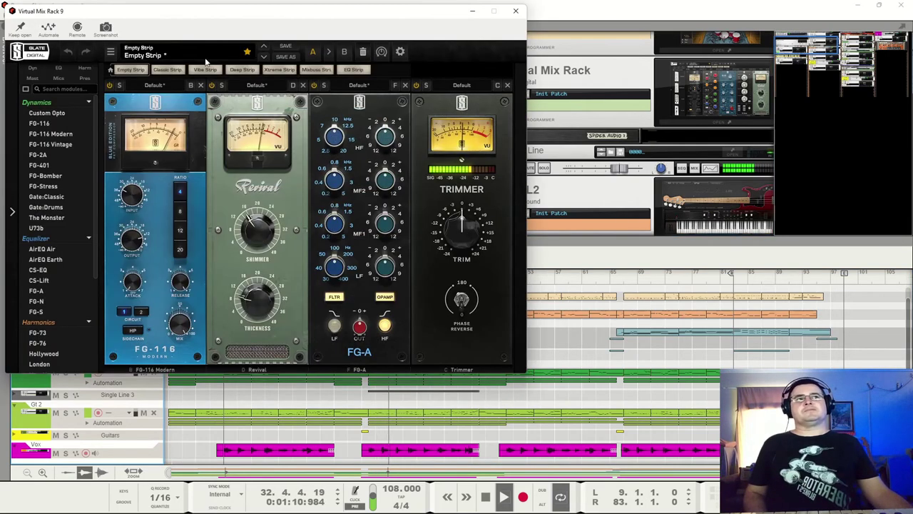
click(20, 29)
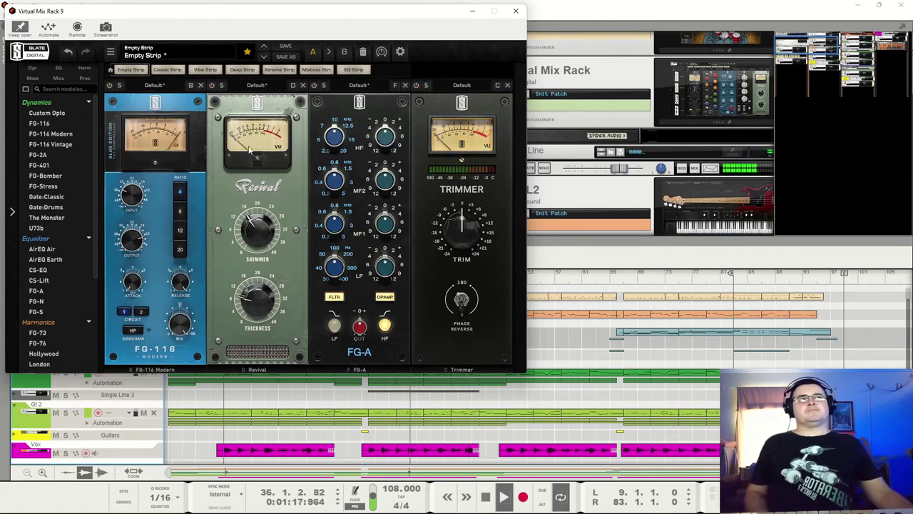
click(109, 85)
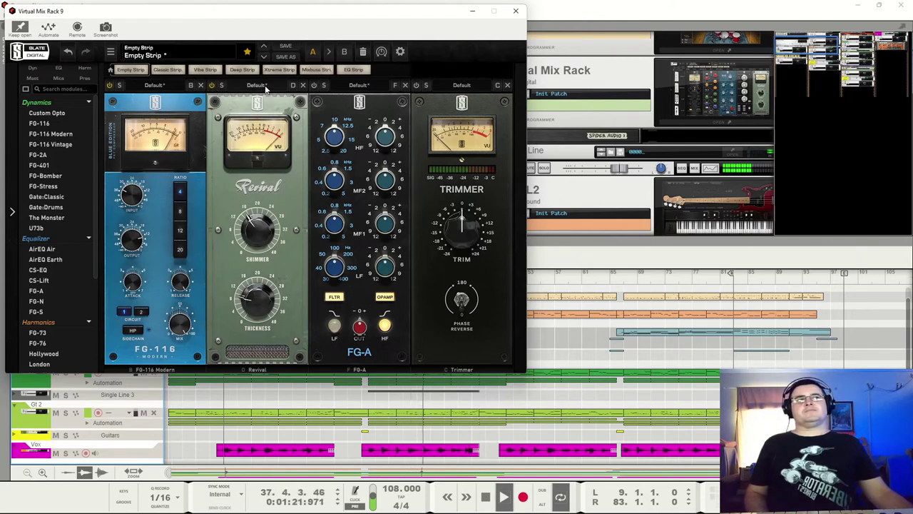
- Audition the master with only the FG-116 Modern module active, and stop playback
click(416, 85)
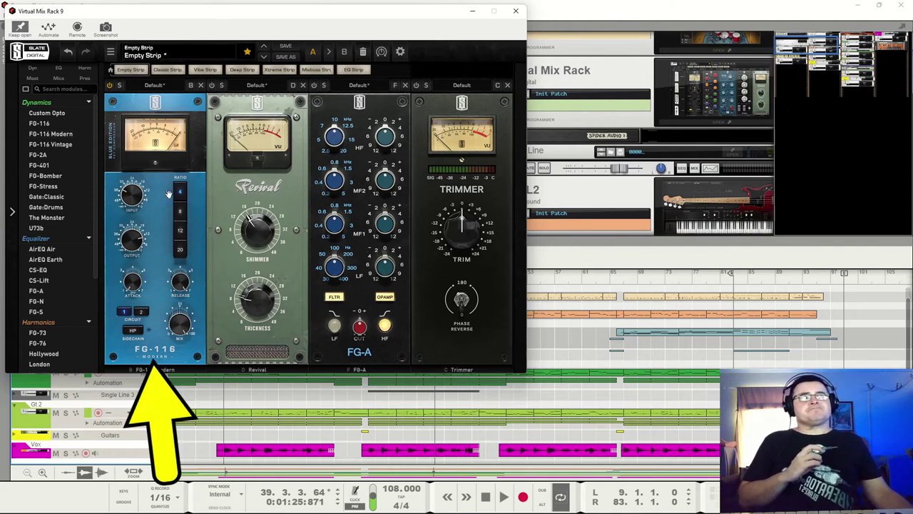
key(space)
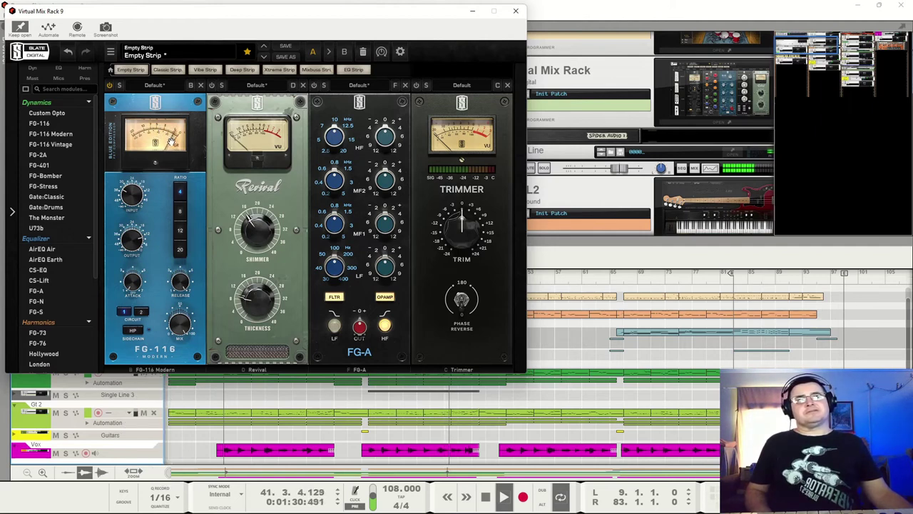
key(space)
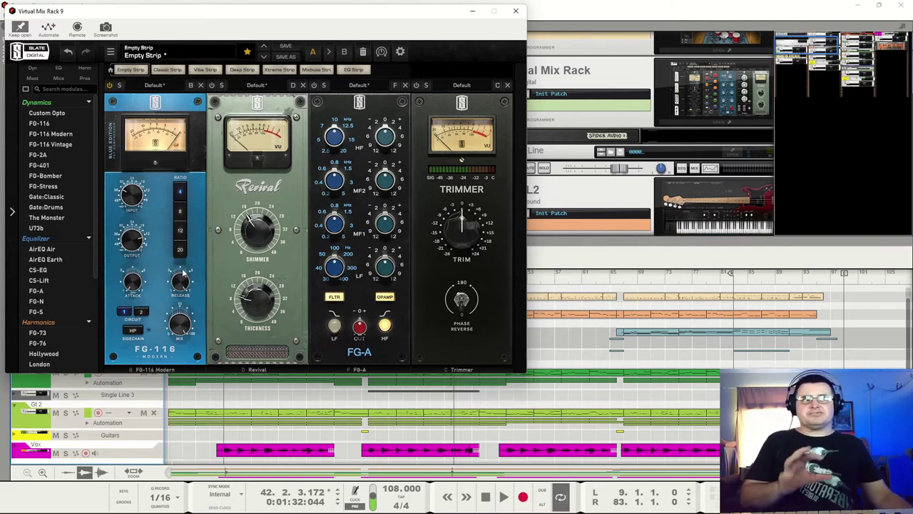
mouse_move(183, 274)
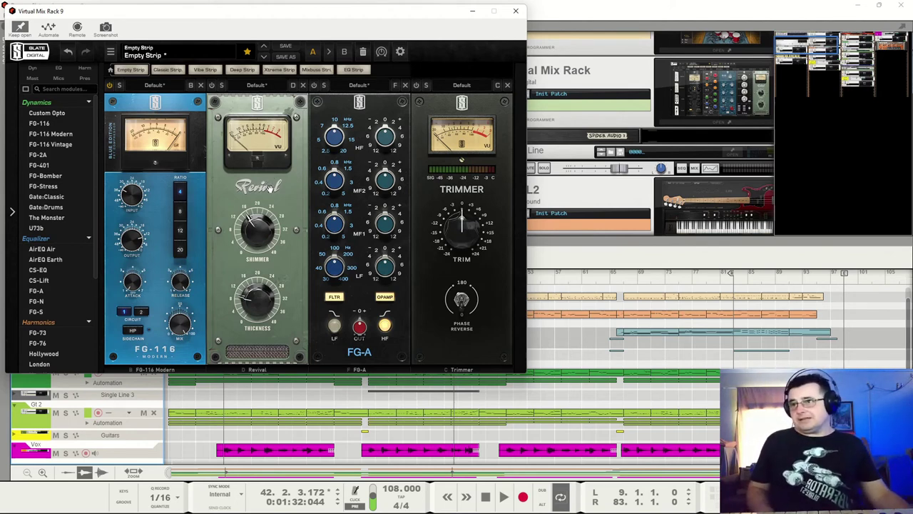
- Audition the master with the Revival module switched on, stop playback, and review its Shimmer and Thickness controls
key(space)
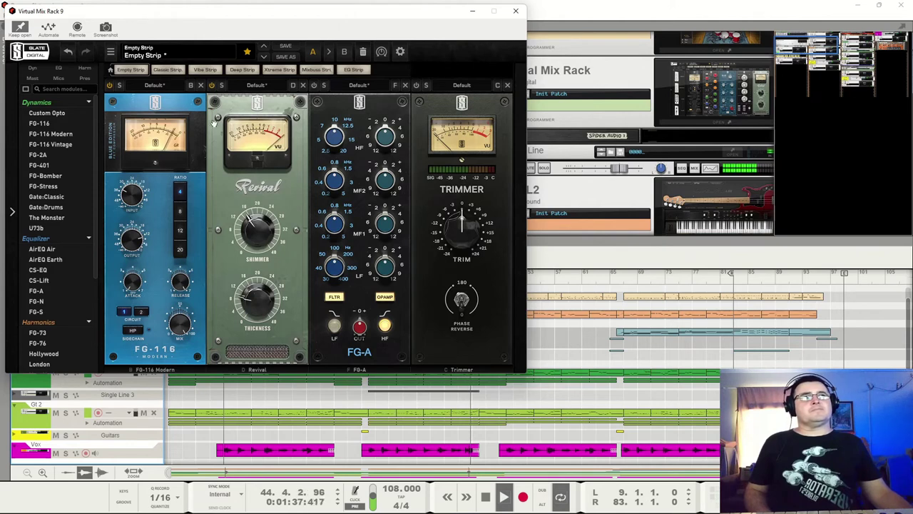
key(space)
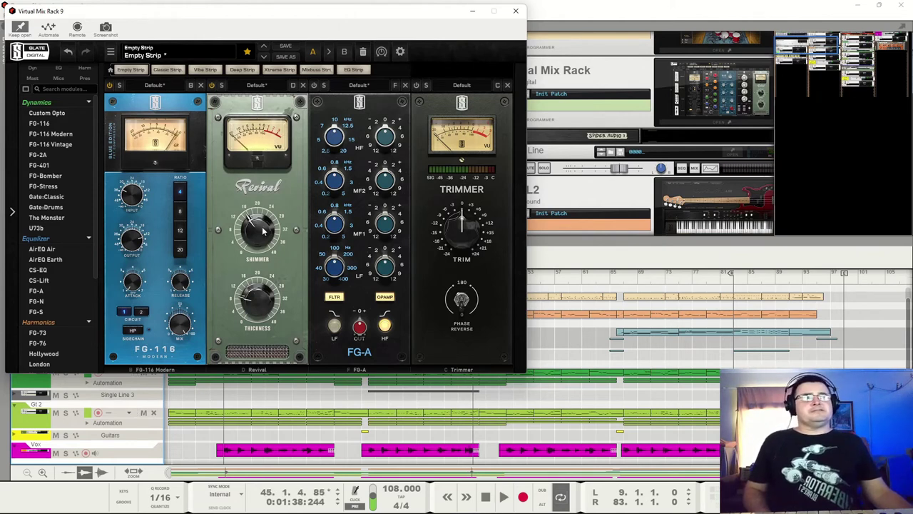
mouse_move(263, 230)
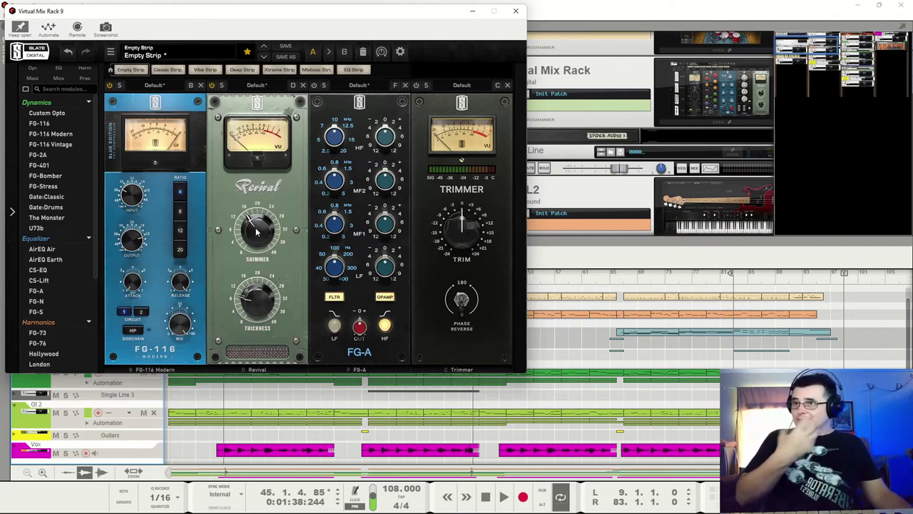
mouse_move(251, 305)
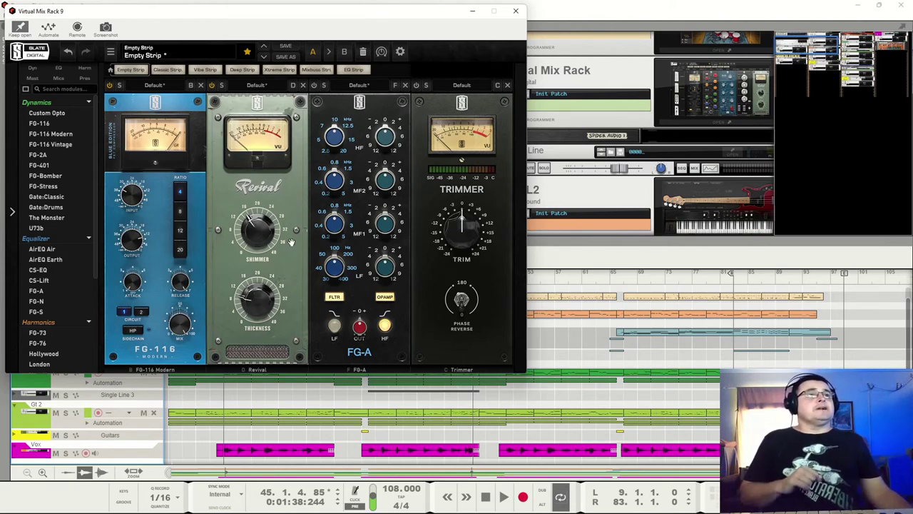
mouse_move(263, 311)
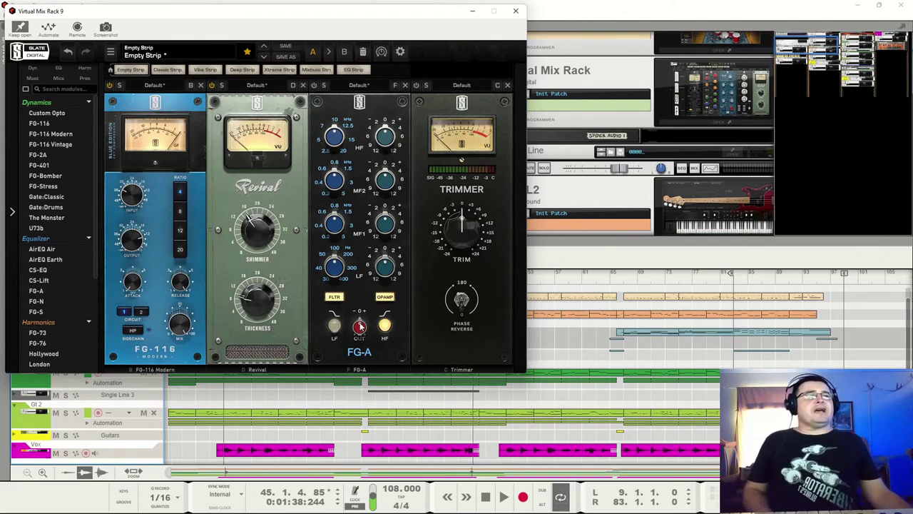
- Audition the master with the FG-A module switched on, then with the Trimmer added, stopping playback after each comparison
key(space)
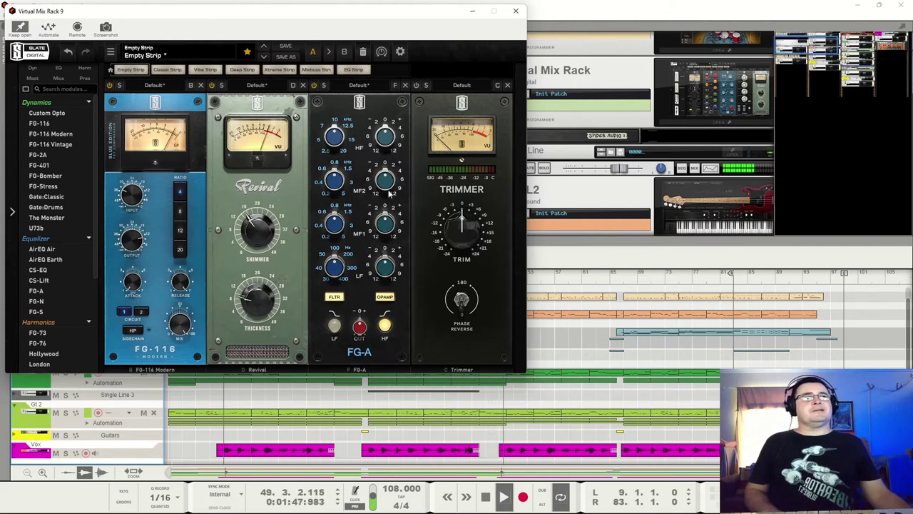
key(space)
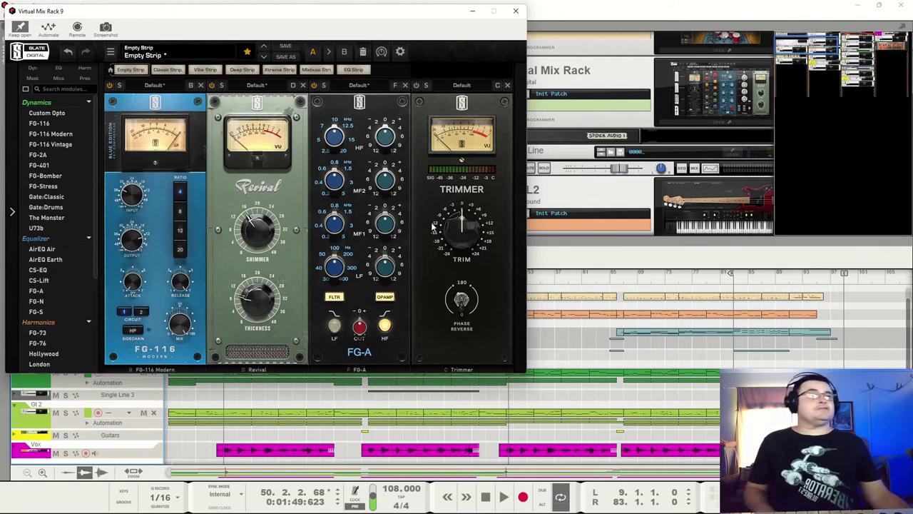
key(space)
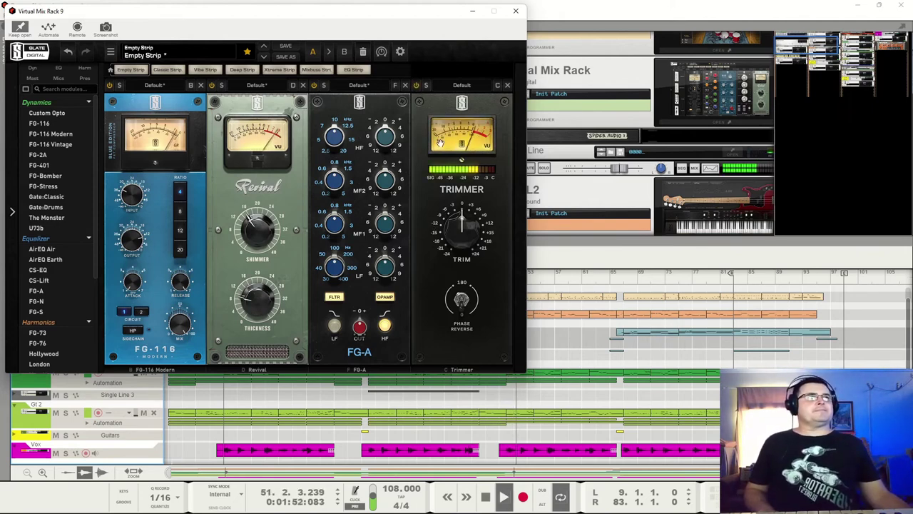
key(space)
mouse_move(469, 232)
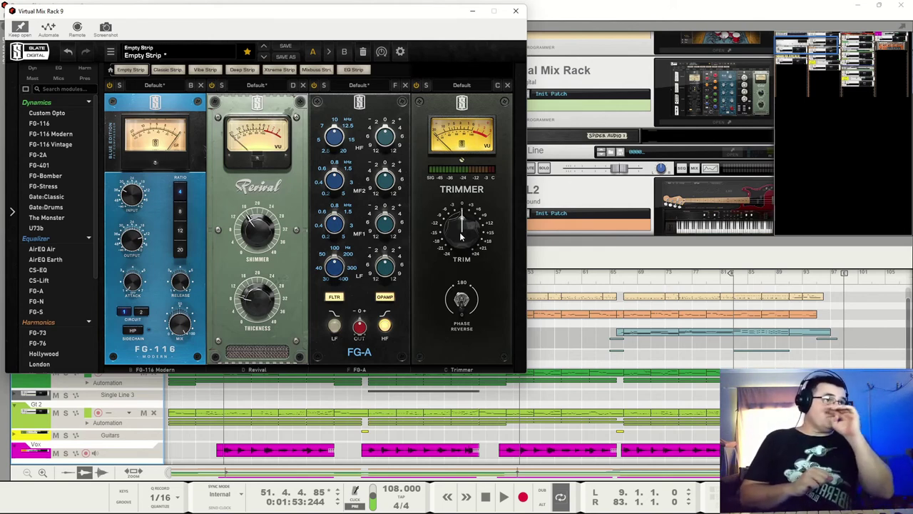
key(space)
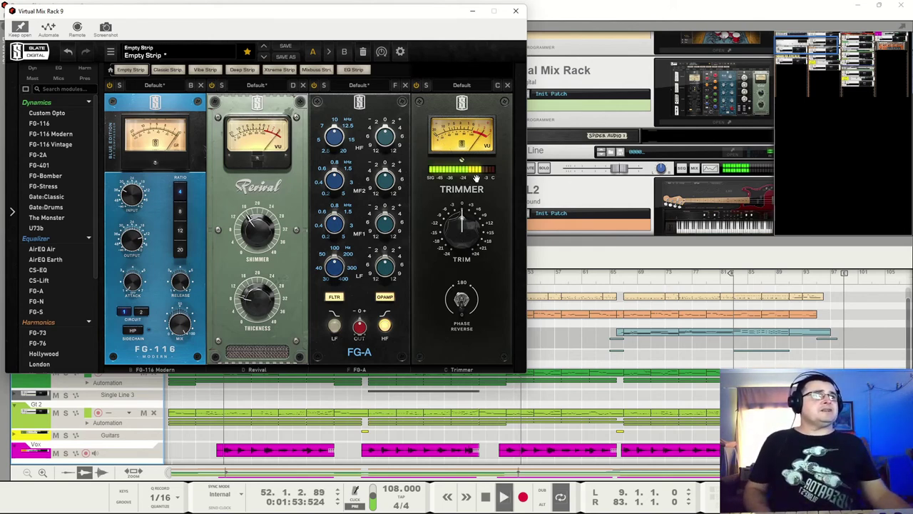
key(space)
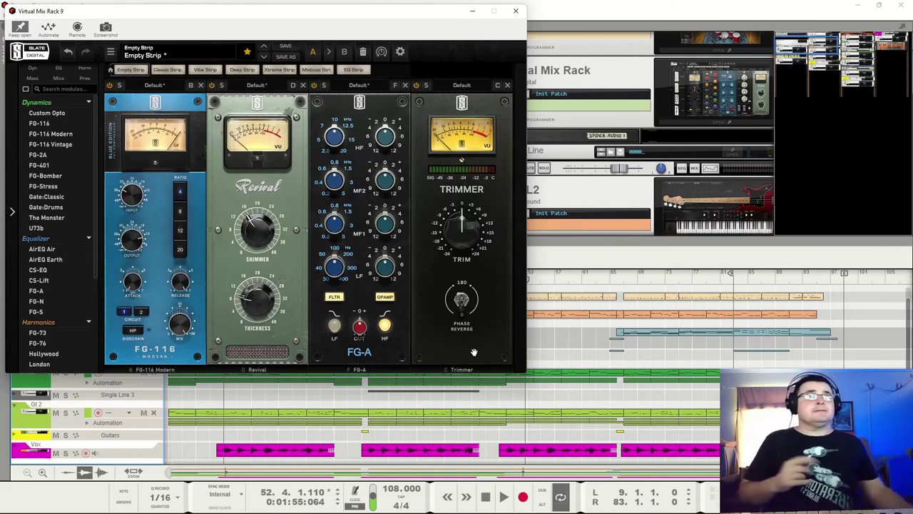
- Move the Virtual Mix Rack window aside to view the Master Section's insert effects in the rack, and move it back
drag(326, 15, 401, 234)
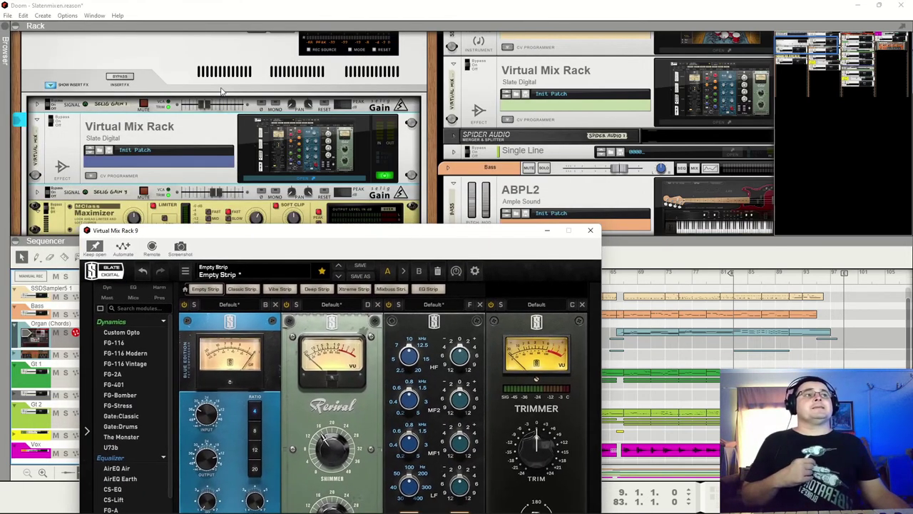
scroll(221, 92, up, 2)
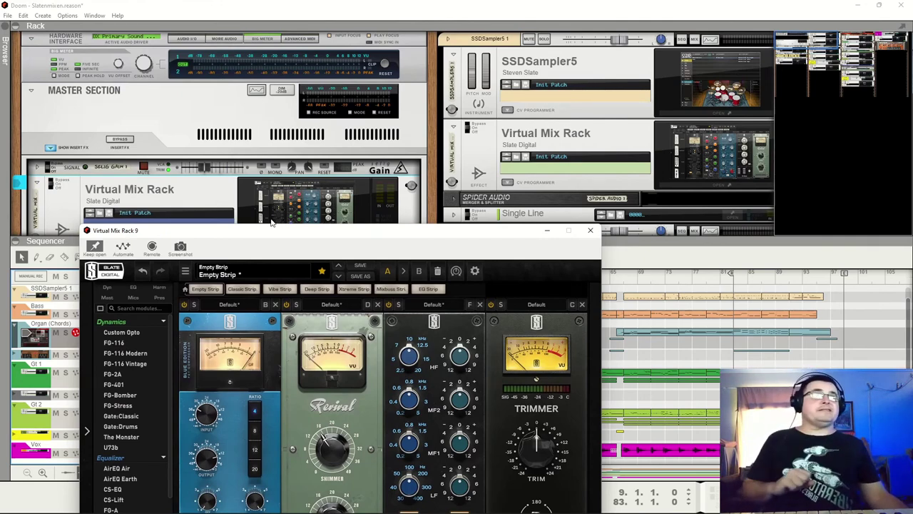
drag(273, 233, 197, 12)
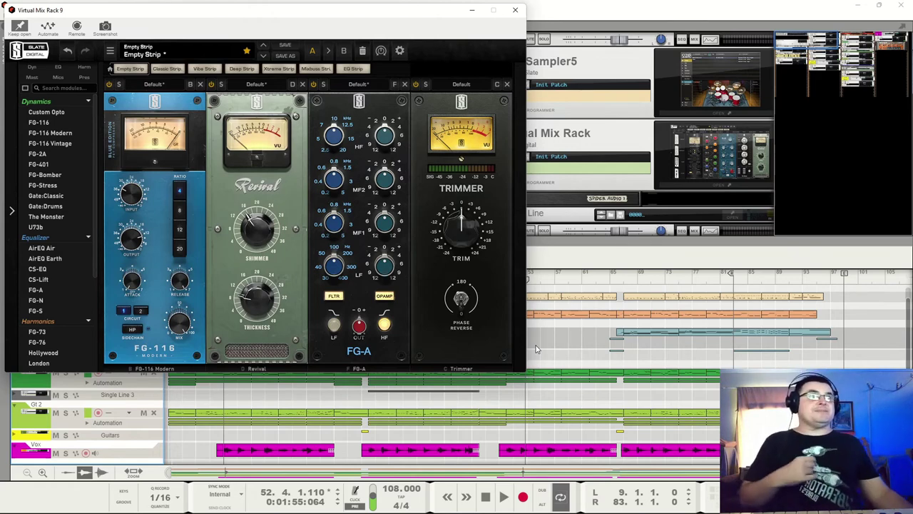
- Close the Virtual Mix Rack, bring the MClass Maximizer into view, and play the mix briefly from bar 30 before stopping
click(515, 10)
scroll(375, 153, down, 3)
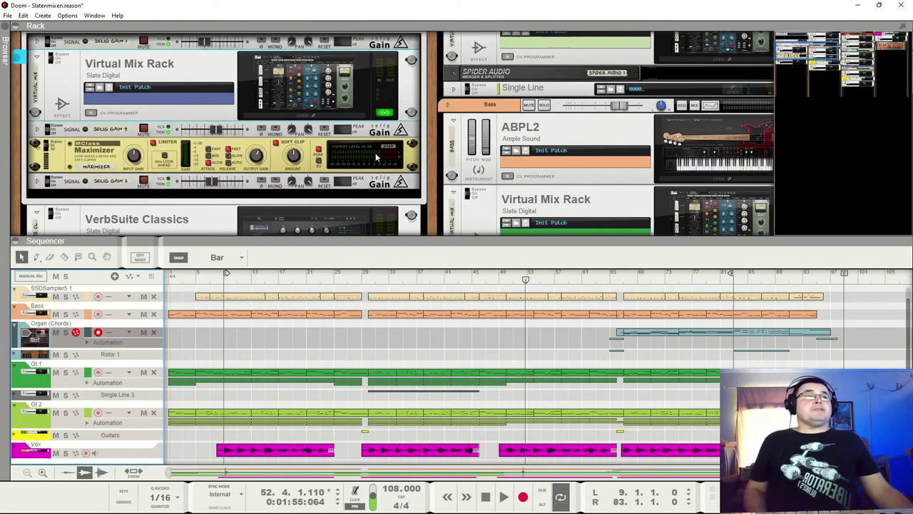
click(368, 280)
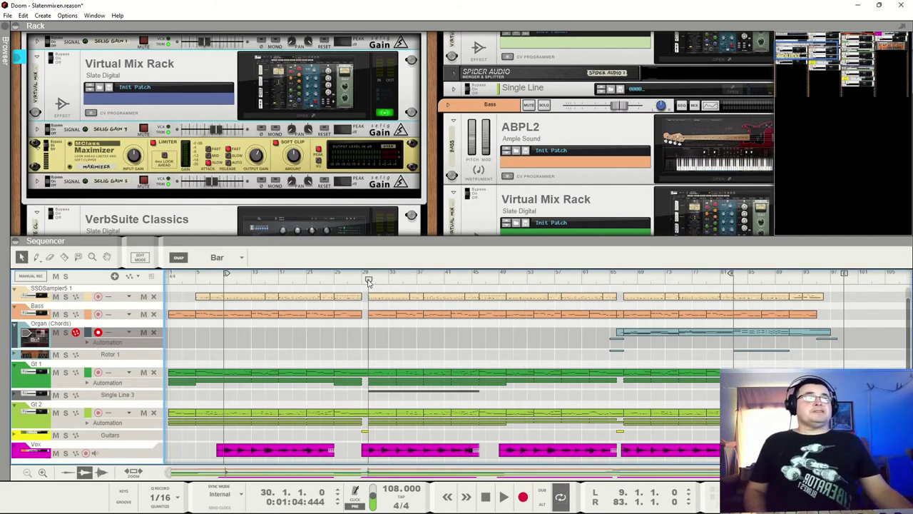
key(space)
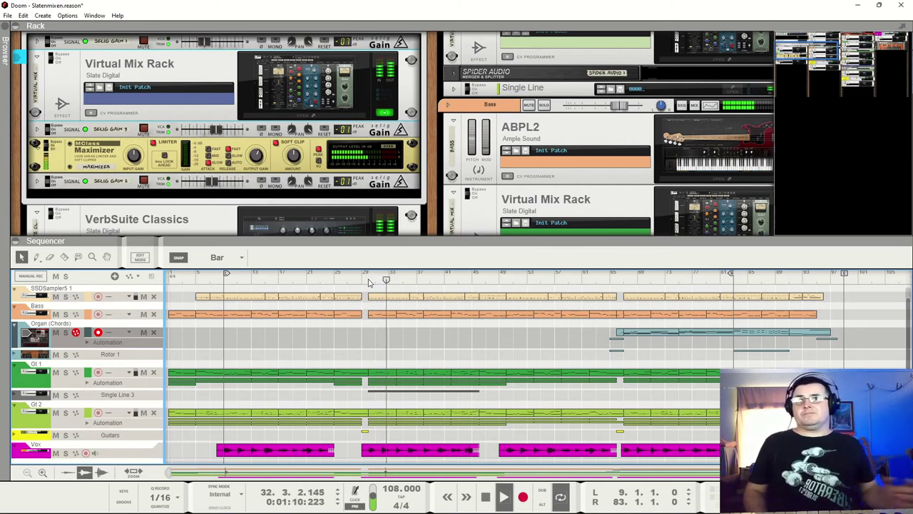
key(space)
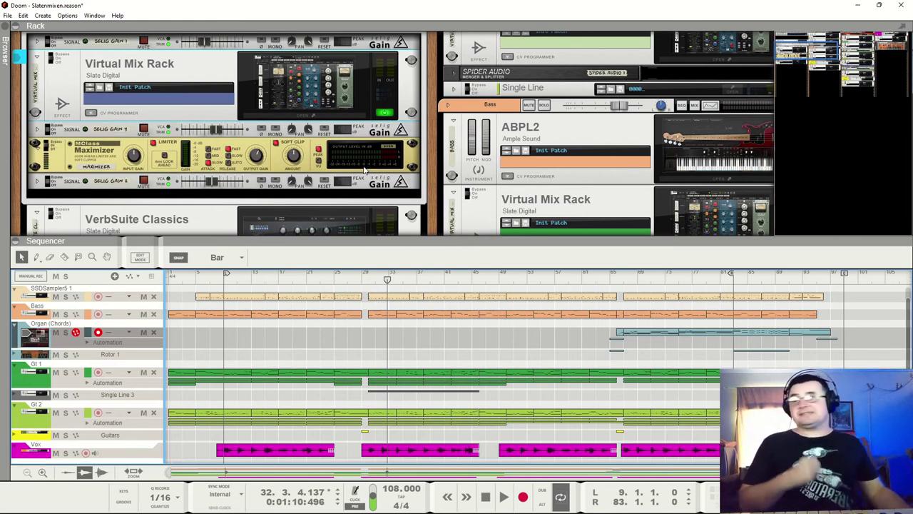
- Reopen the master's Virtual Mix Rack, keep its window open, and browse the module library in thumbnail view
click(356, 71)
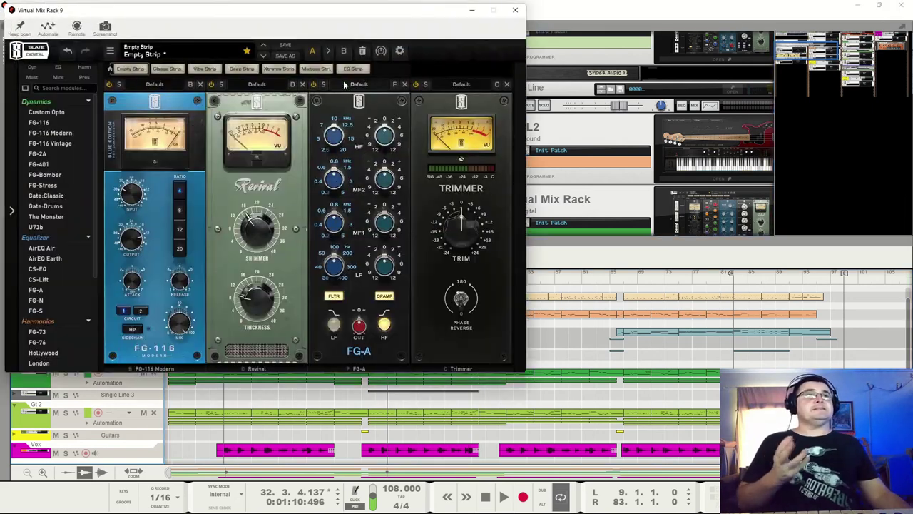
click(20, 24)
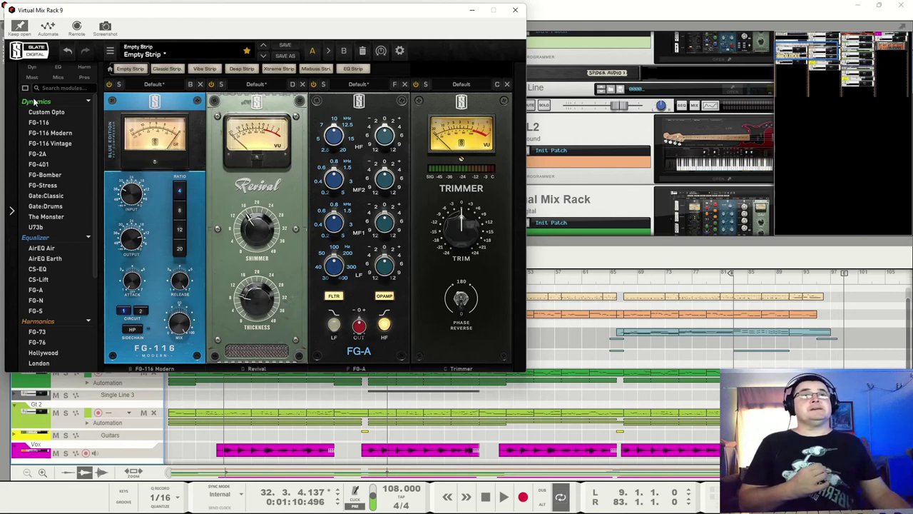
click(25, 87)
scroll(44, 246, up, 3)
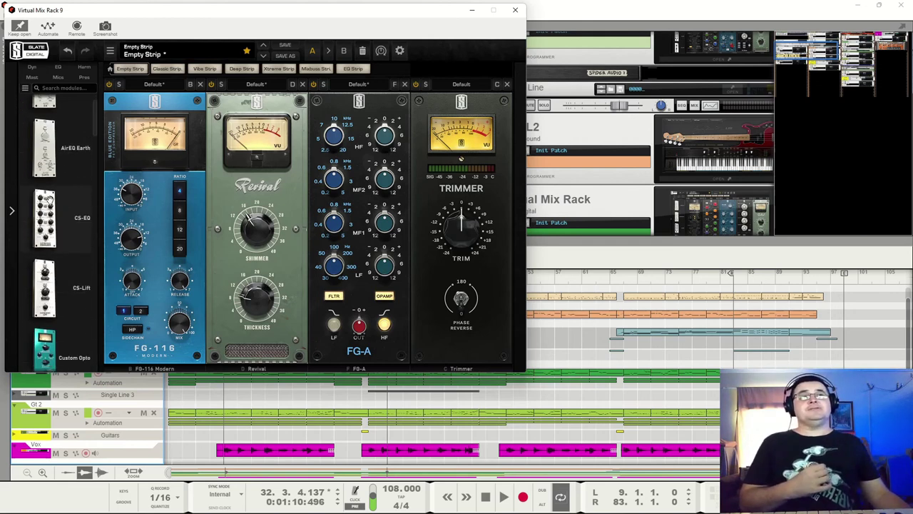
scroll(71, 218, down, 5)
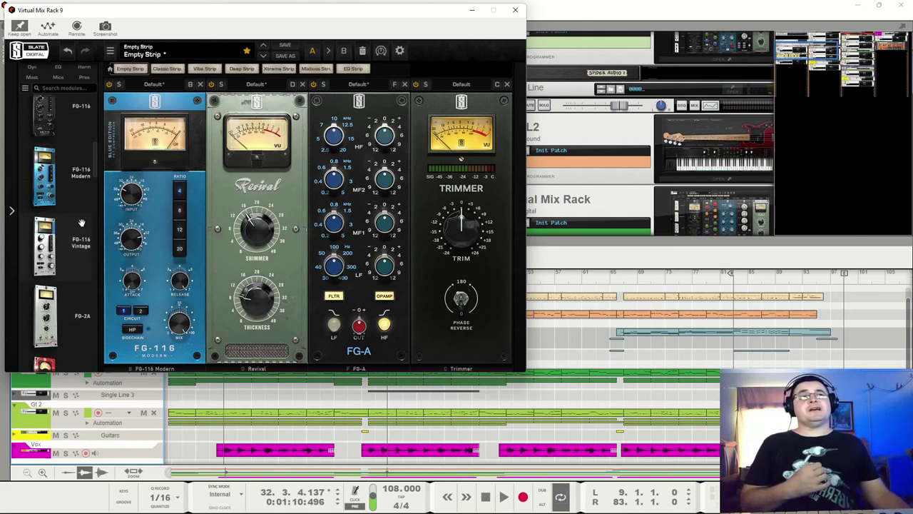
scroll(71, 222, up, 5)
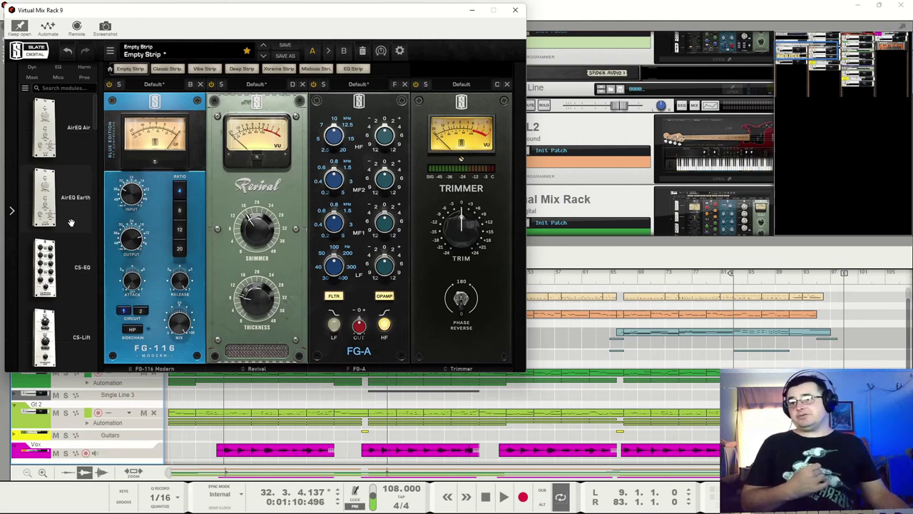
- Return the module library to its text list and look through the module categories
click(24, 88)
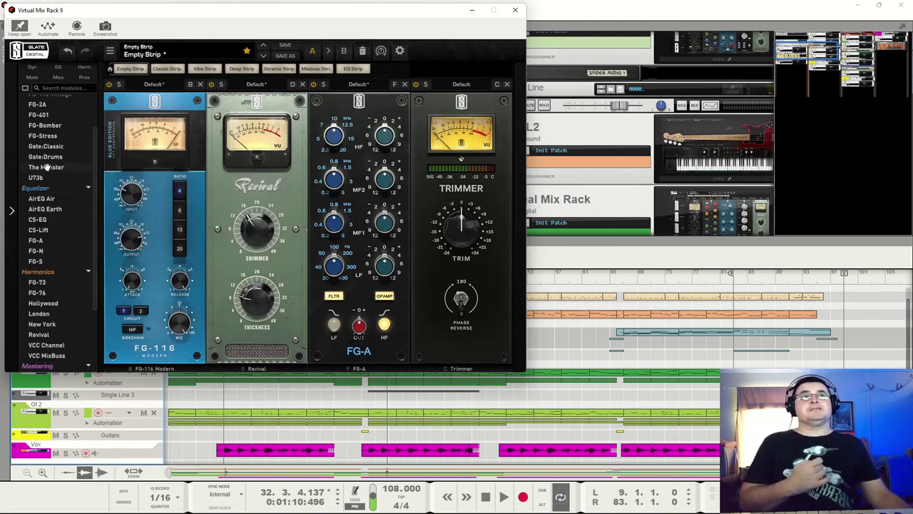
scroll(53, 186, down, 5)
scroll(56, 186, up, 5)
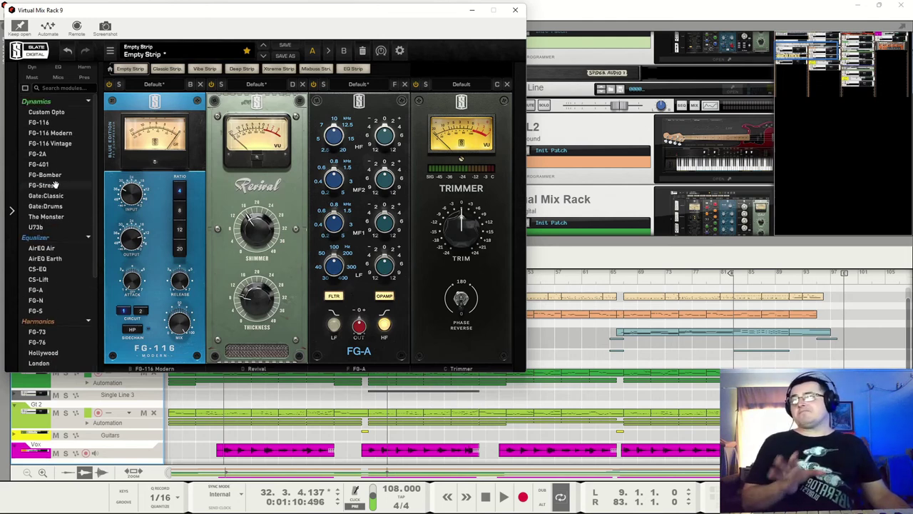
mouse_move(55, 185)
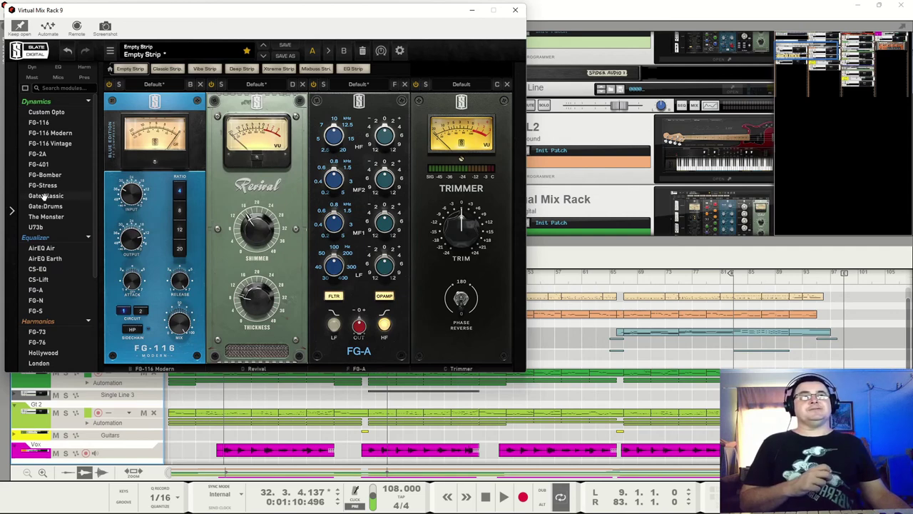
- Toggle the module library's visibility, set it to thumbnail view, and leave the library hidden
click(12, 211)
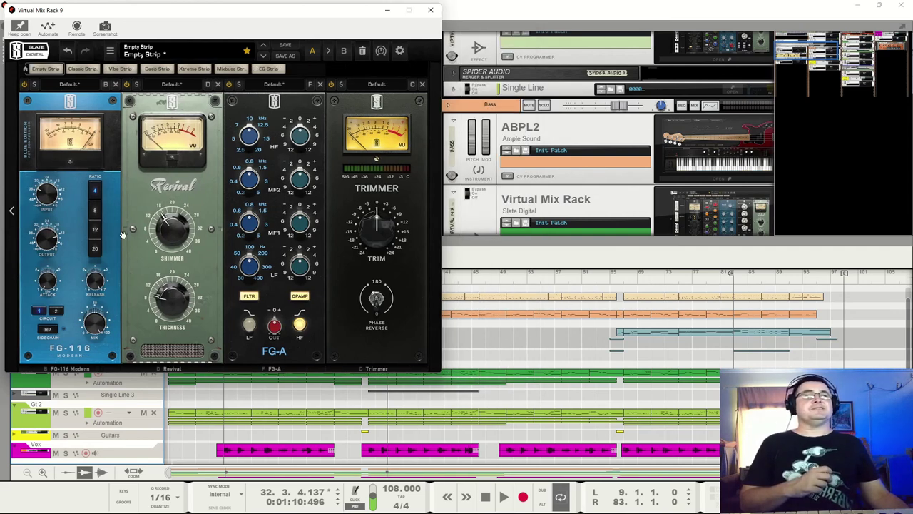
click(12, 211)
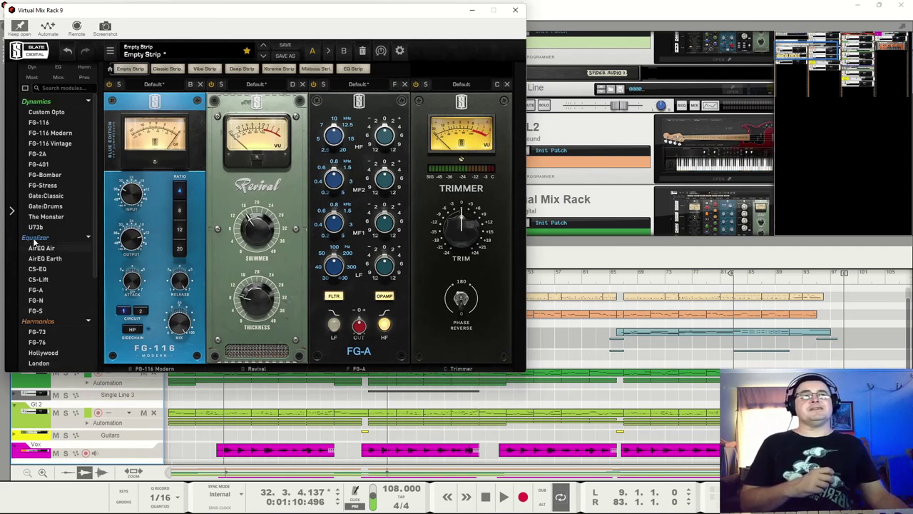
click(12, 211)
click(11, 211)
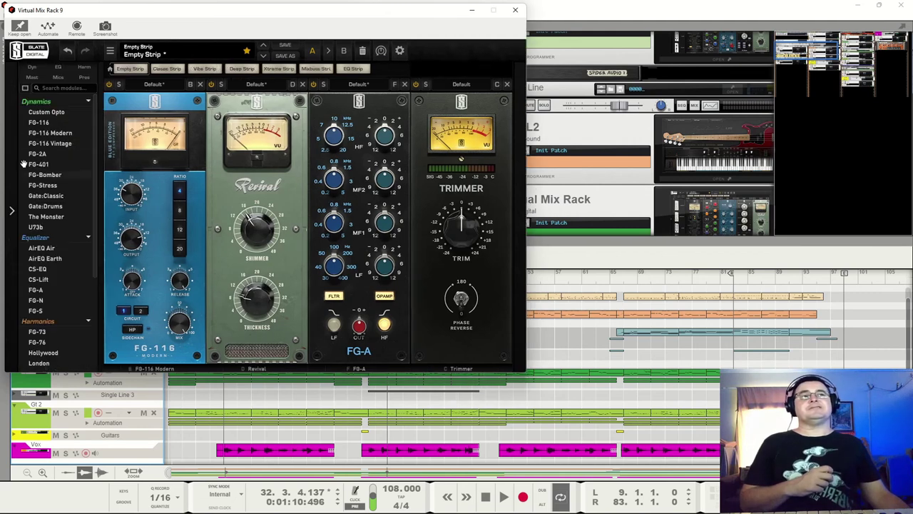
click(25, 88)
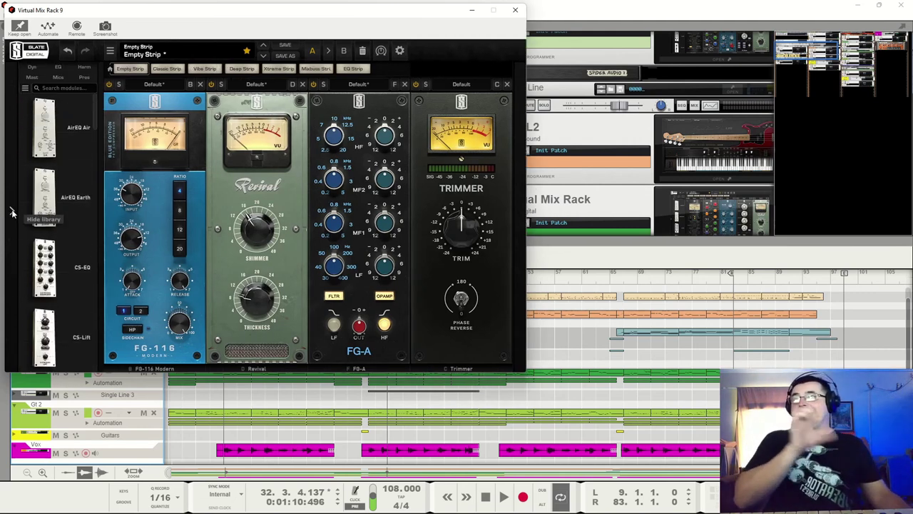
click(11, 212)
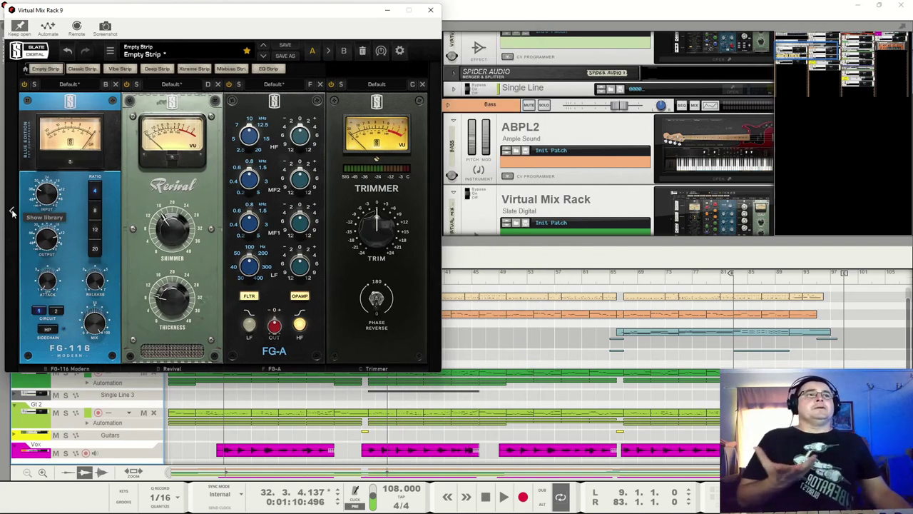
- Show the module library in the master's Virtual Mix Rack, and close the plugin window
click(12, 212)
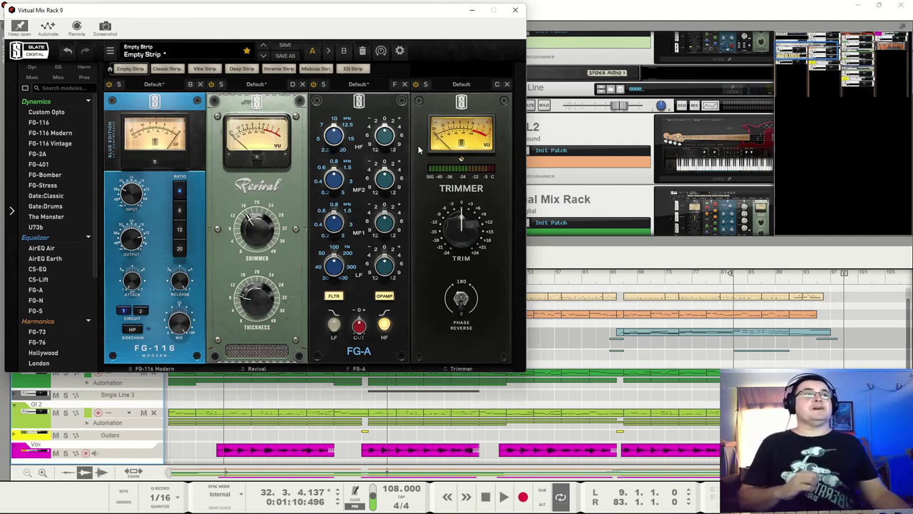
click(514, 11)
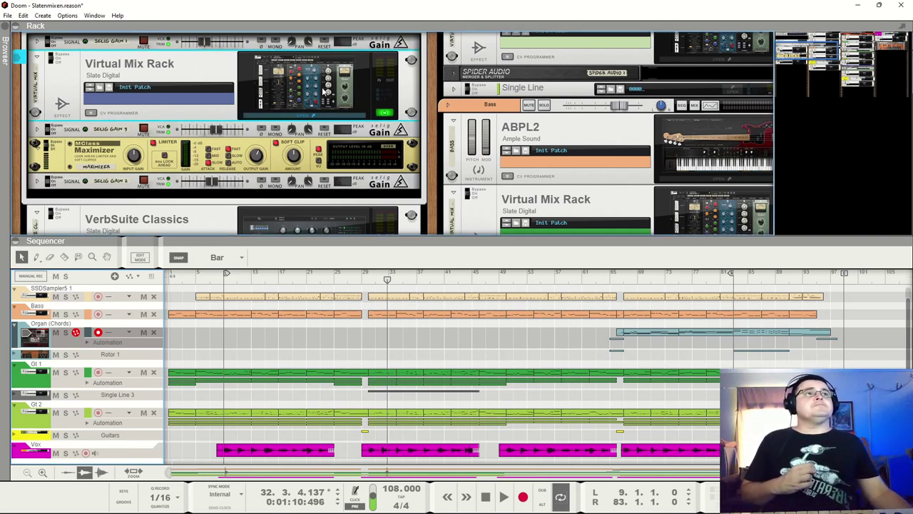
- Reopen the master's Virtual Mix Rack and look through the module library's categories, expanding and collapsing Microphones
click(311, 113)
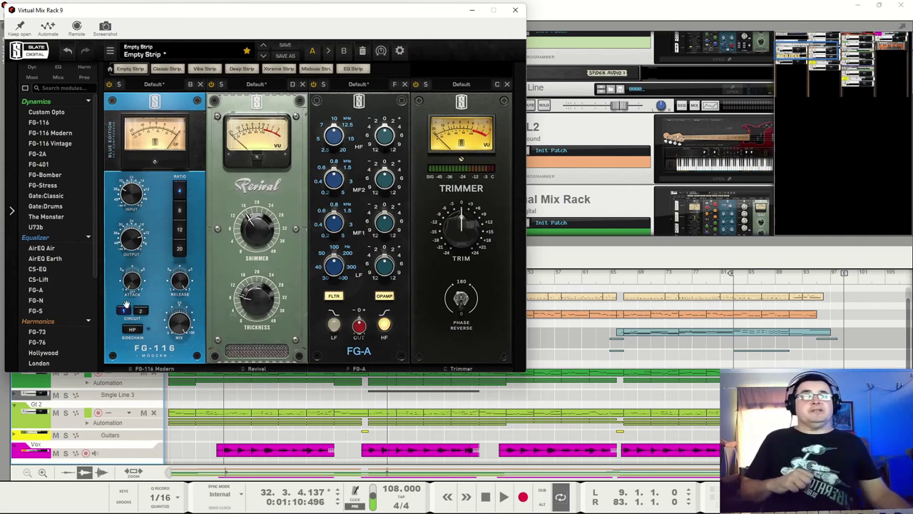
scroll(48, 229, down, 4)
scroll(53, 220, up, 4)
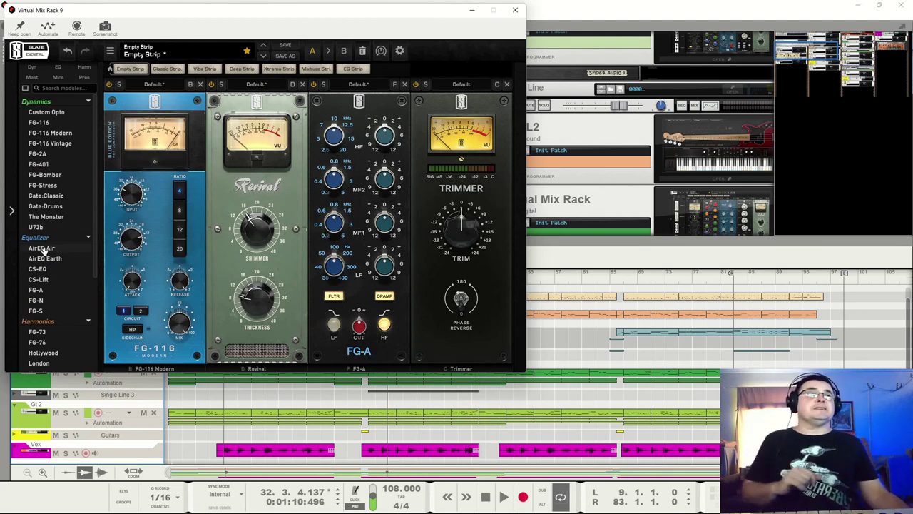
scroll(46, 246, down, 4)
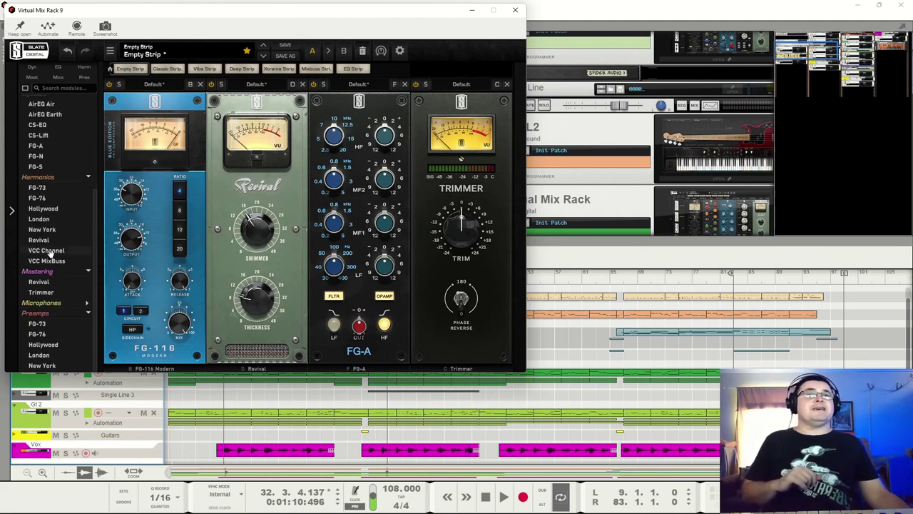
click(87, 303)
click(88, 303)
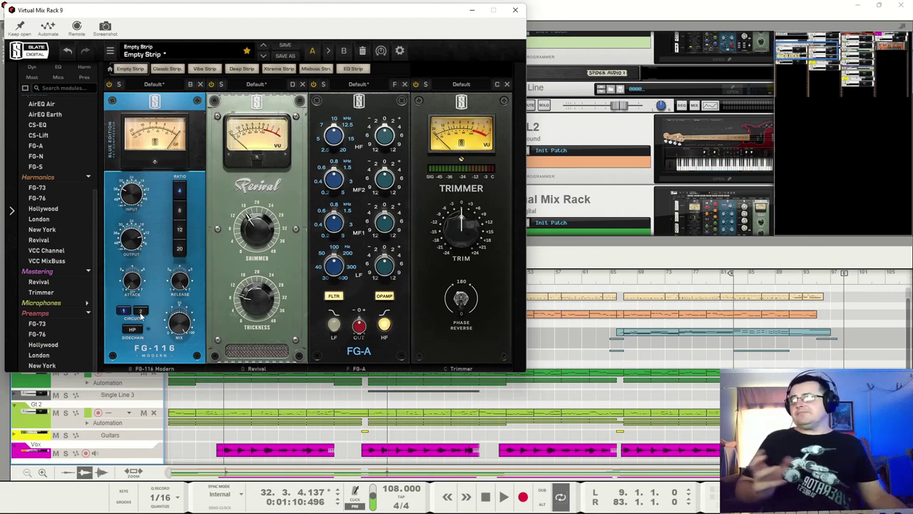